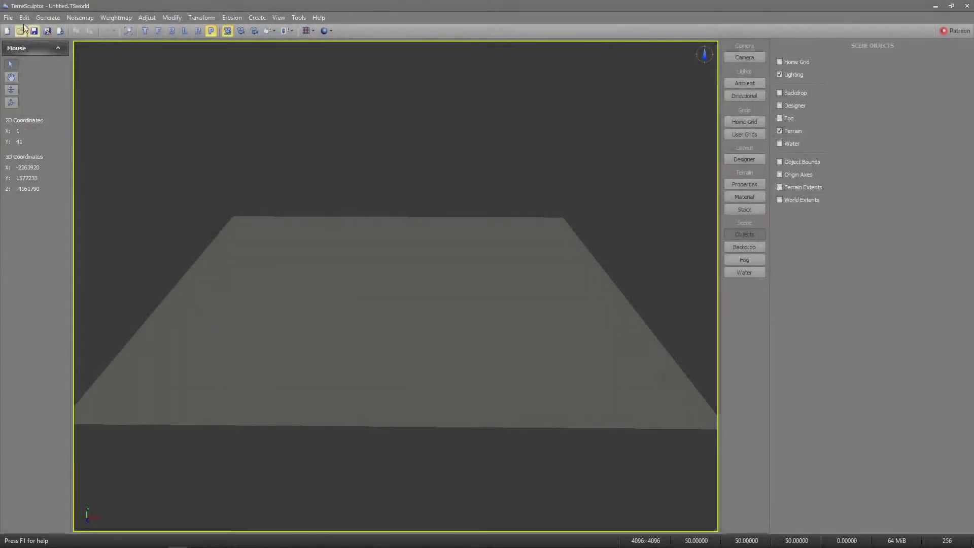
Import the mars_cropped.png heightmap as terrain in 16-bit grayscale format with the grayscale source
{"action": "left_click", "coordinate": [8, 17]}
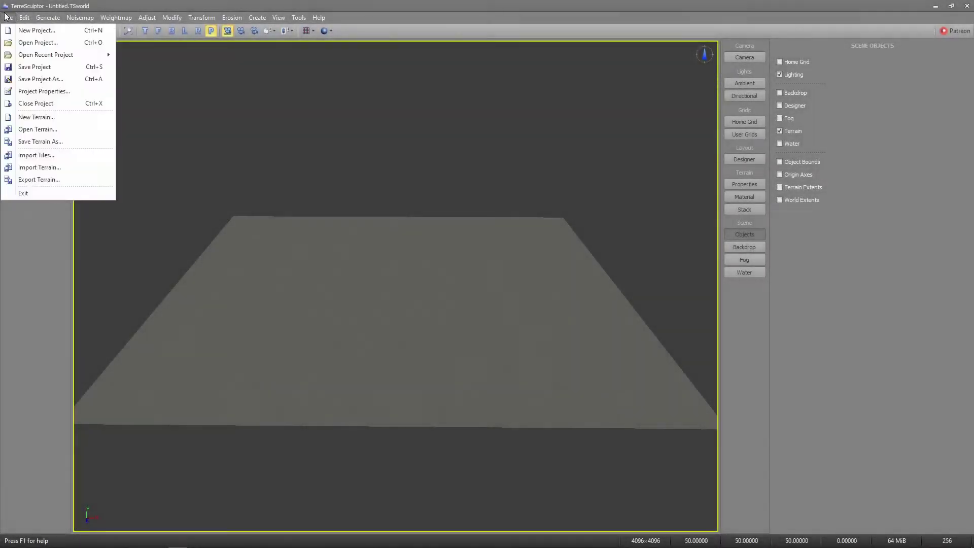
{"action": "left_click", "coordinate": [71, 169]}
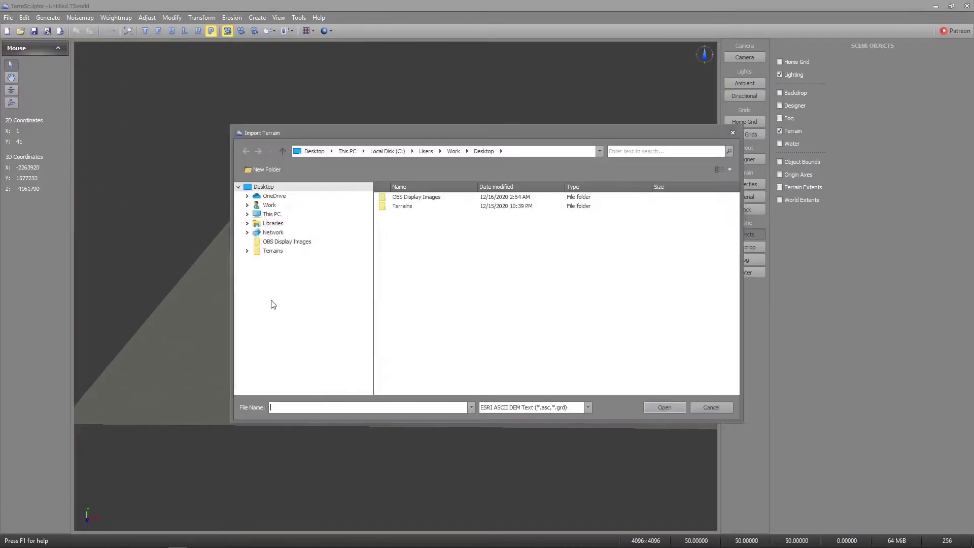
{"action": "left_click", "coordinate": [522, 410]}
{"action": "left_click", "coordinate": [541, 464]}
{"action": "double_click", "coordinate": [423, 225]}
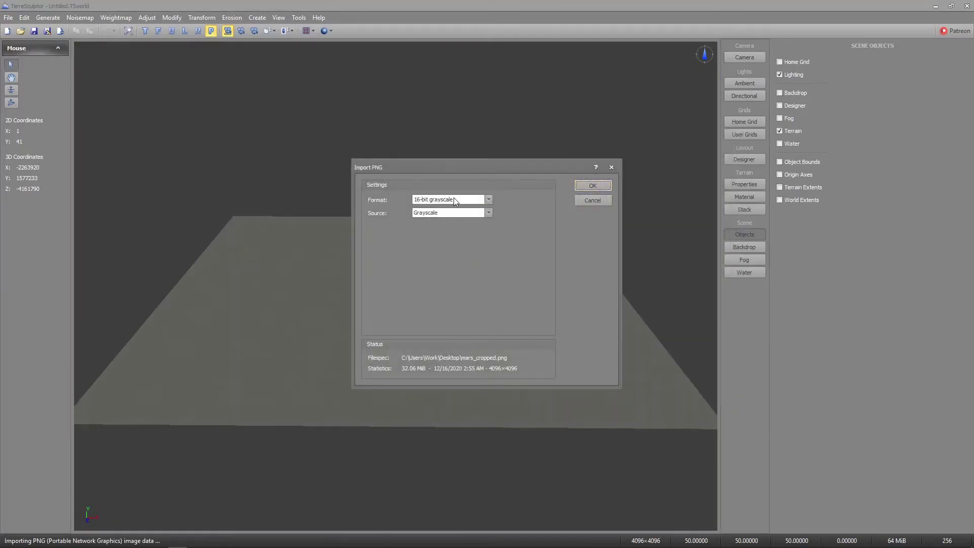
{"action": "left_click", "coordinate": [593, 186]}
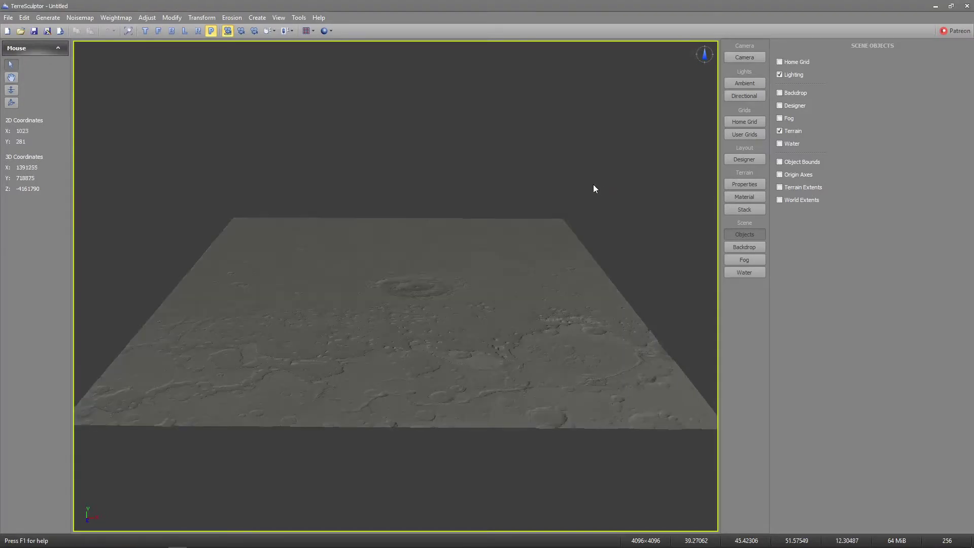
Apply a Y scale of 1024 to the imported terrain's mesh
{"action": "left_click_drag", "start_coordinate": [444, 273], "coordinate": [393, 198]}
{"action": "middle_click_drag", "start_coordinate": [274, 279], "coordinate": [275, 276]}
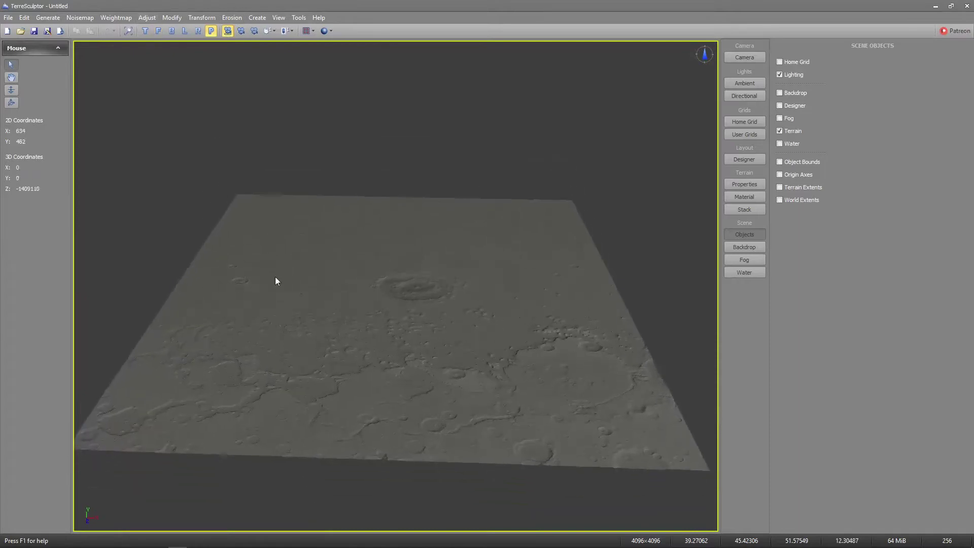
{"action": "middle_click_drag", "start_coordinate": [193, 46], "coordinate": [193, 41]}
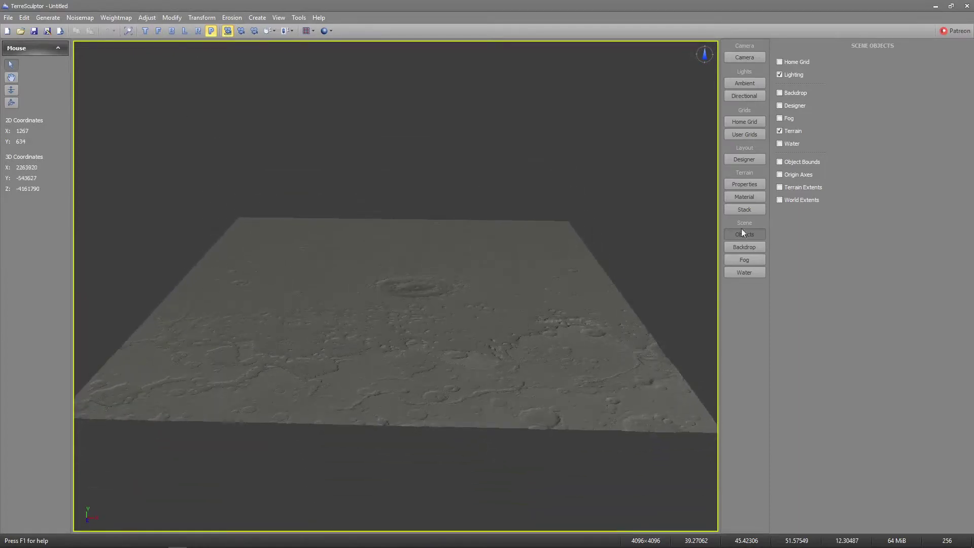
{"action": "left_click", "coordinate": [757, 184]}
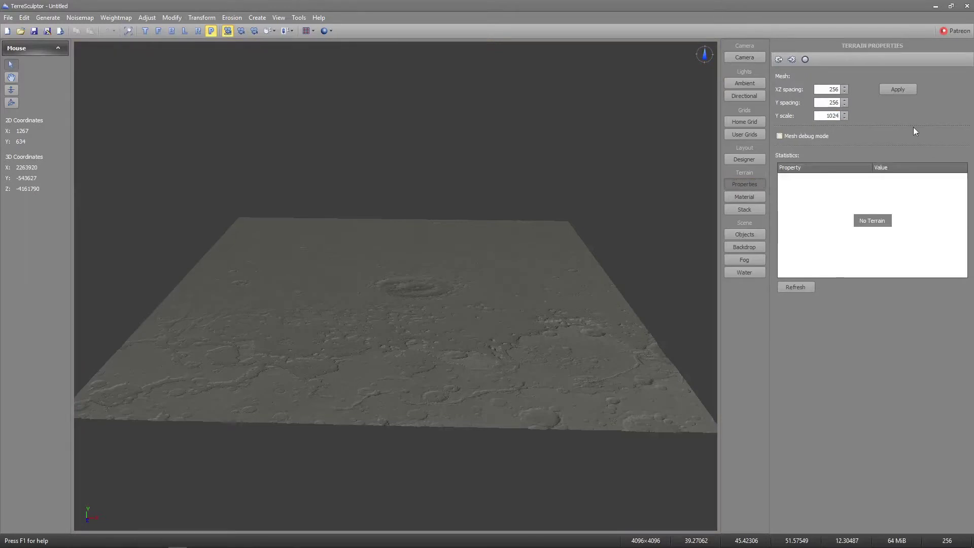
{"action": "left_click", "coordinate": [896, 90]}
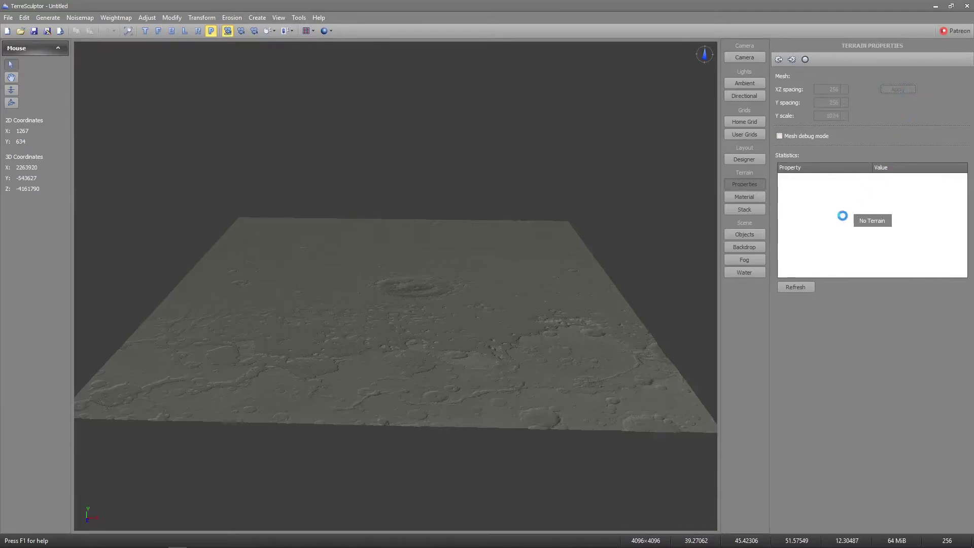
Normalize the terrain's altitude range
{"action": "middle_click_drag", "start_coordinate": [635, 338], "coordinate": [636, 318]}
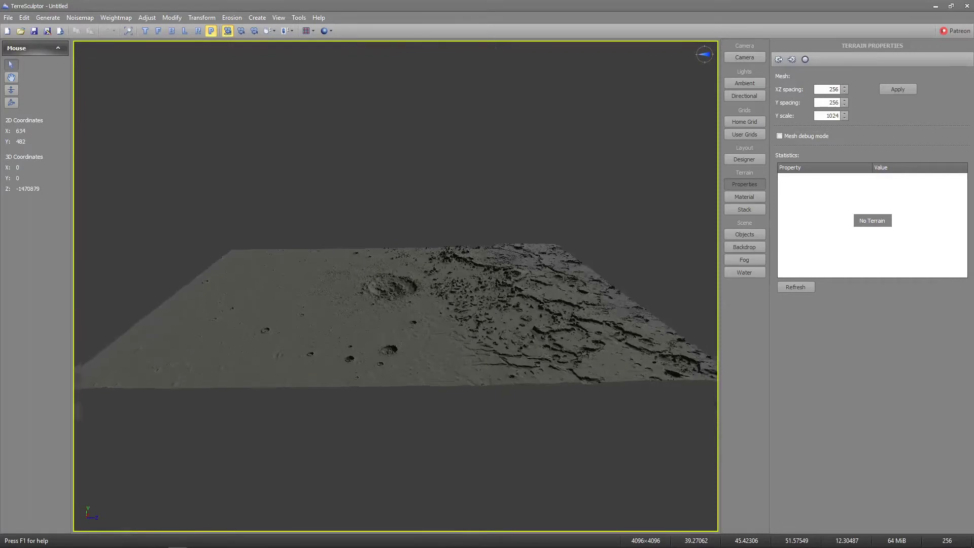
{"action": "left_click_drag", "start_coordinate": [537, 319], "coordinate": [413, 202]}
{"action": "left_click", "coordinate": [201, 18]}
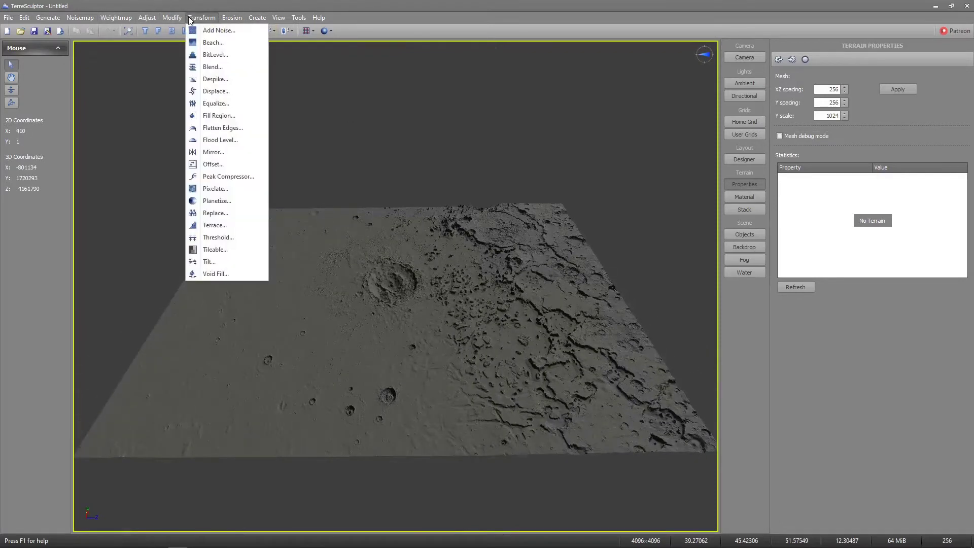
{"action": "left_click", "coordinate": [192, 18]}
{"action": "left_click", "coordinate": [172, 17]}
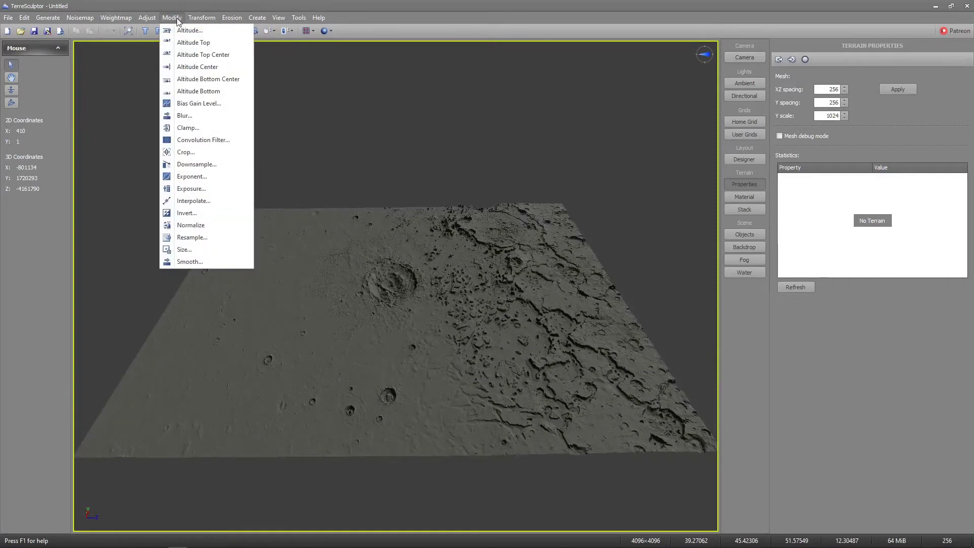
{"action": "left_click", "coordinate": [208, 225]}
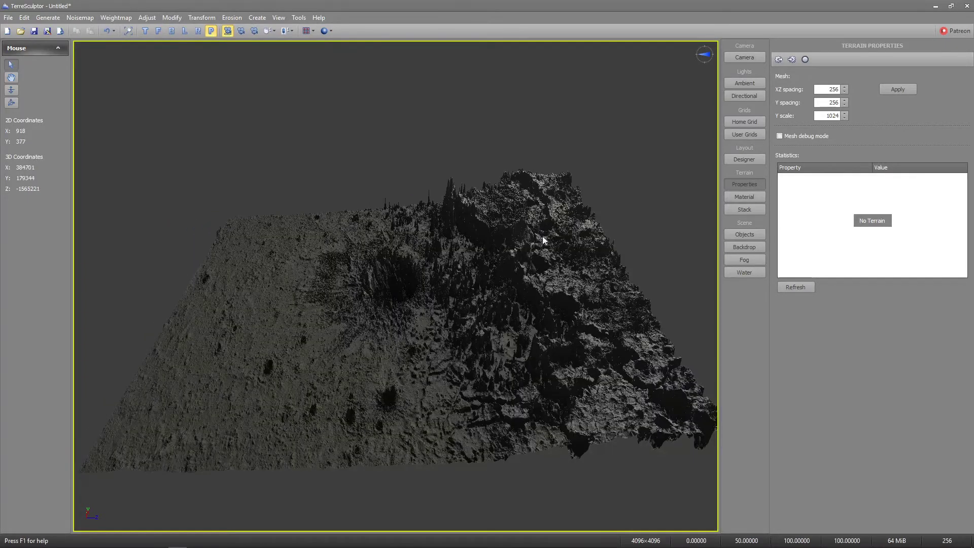
Set the terrain mesh's Y scale to 512 and apply it
{"action": "middle_click_drag", "start_coordinate": [544, 239], "coordinate": [654, 208]}
{"action": "double_click", "coordinate": [826, 116]}
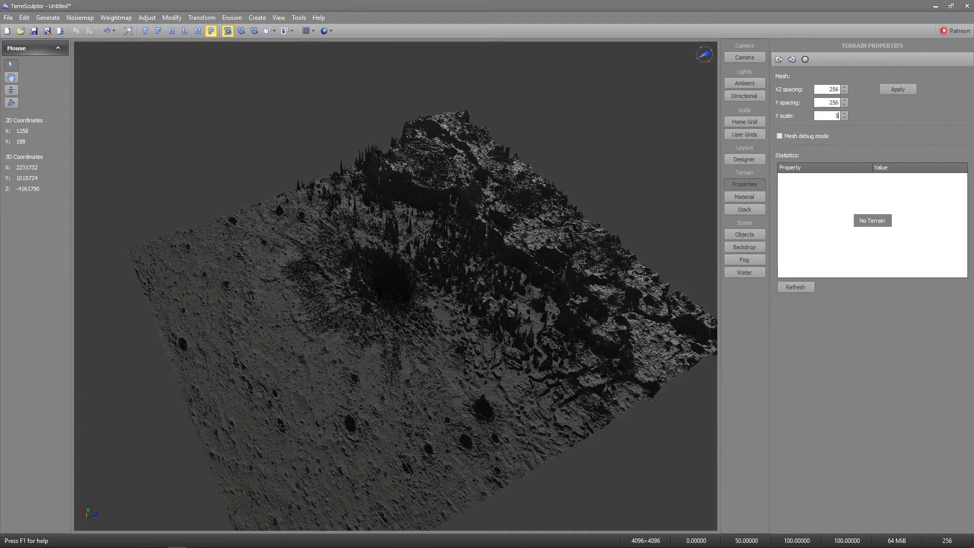
{"action": "left_click", "coordinate": [897, 89]}
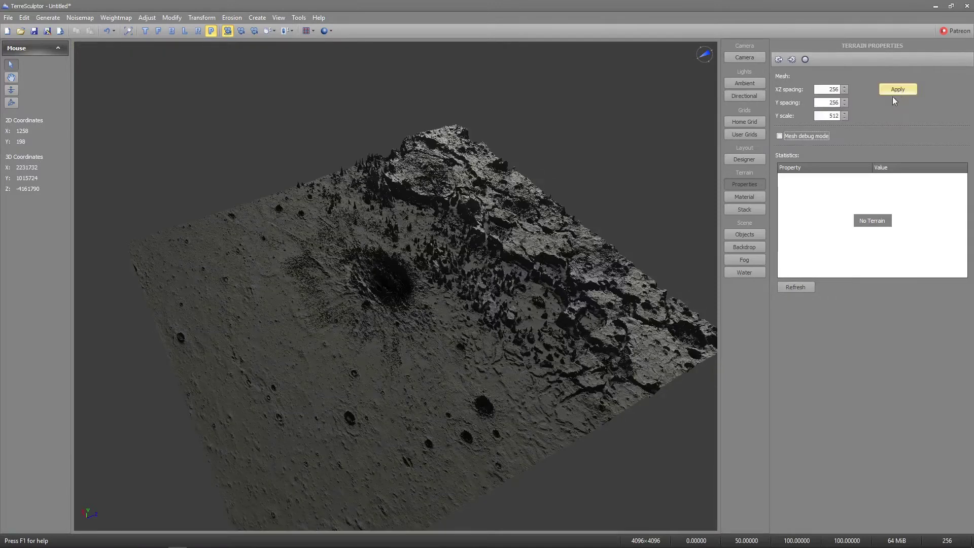
{"action": "middle_click_drag", "start_coordinate": [487, 335], "coordinate": [396, 286]}
{"action": "left_click_drag", "start_coordinate": [397, 286], "coordinate": [406, 254]}
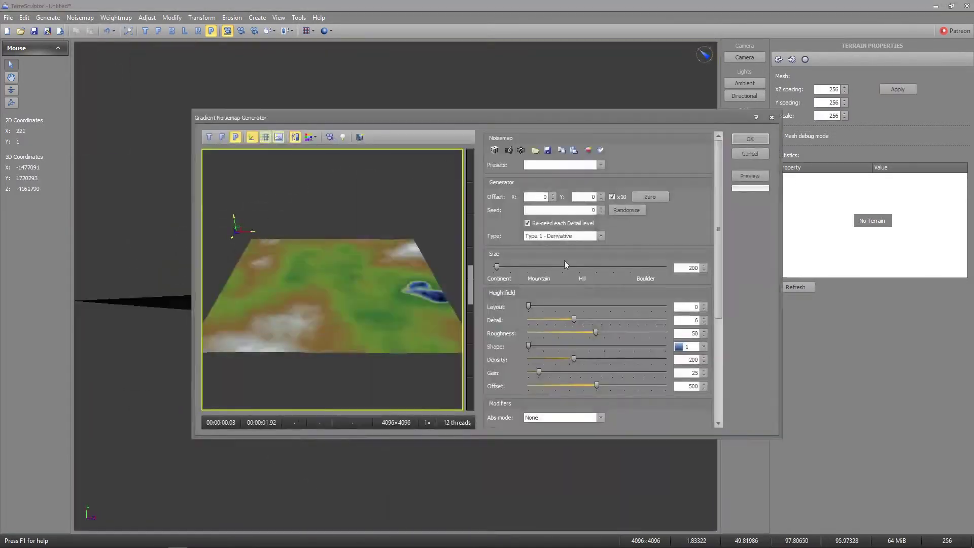
Load the Rough Mountains preset in the gradient noisemap generator and randomize its seed several times
{"action": "left_click", "coordinate": [600, 165]}
{"action": "left_click", "coordinate": [571, 215]}
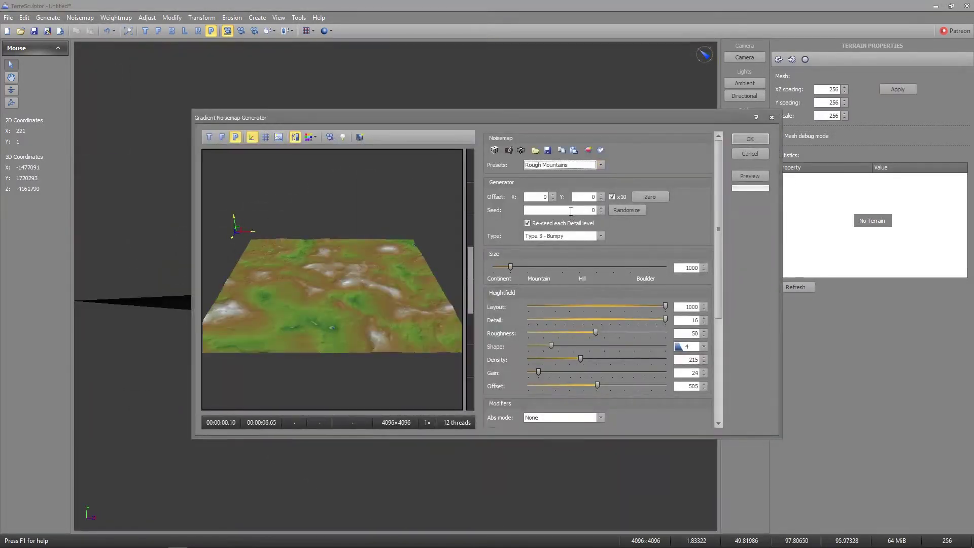
{"action": "left_click", "coordinate": [622, 212]}
{"action": "left_click", "coordinate": [622, 212]}
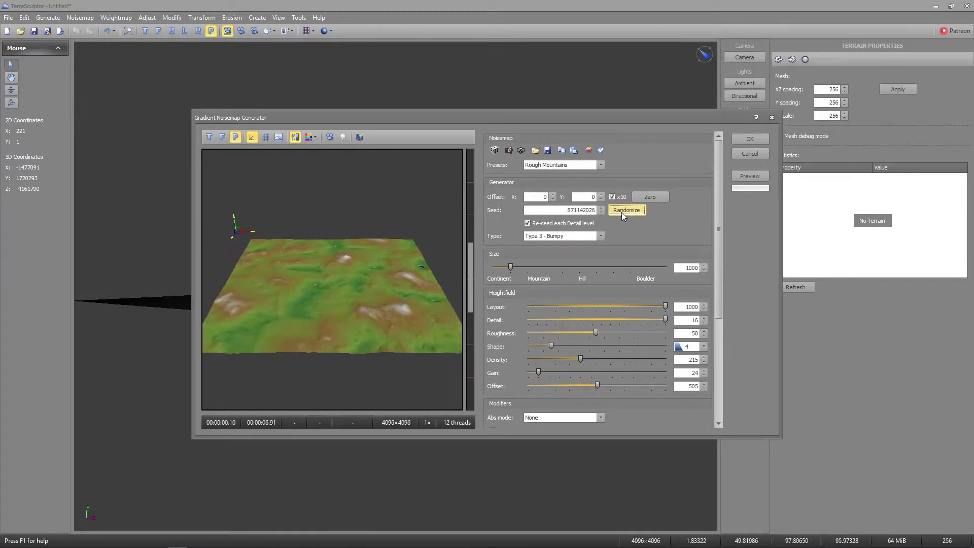
{"action": "left_click", "coordinate": [622, 212]}
{"action": "left_click", "coordinate": [622, 212]}
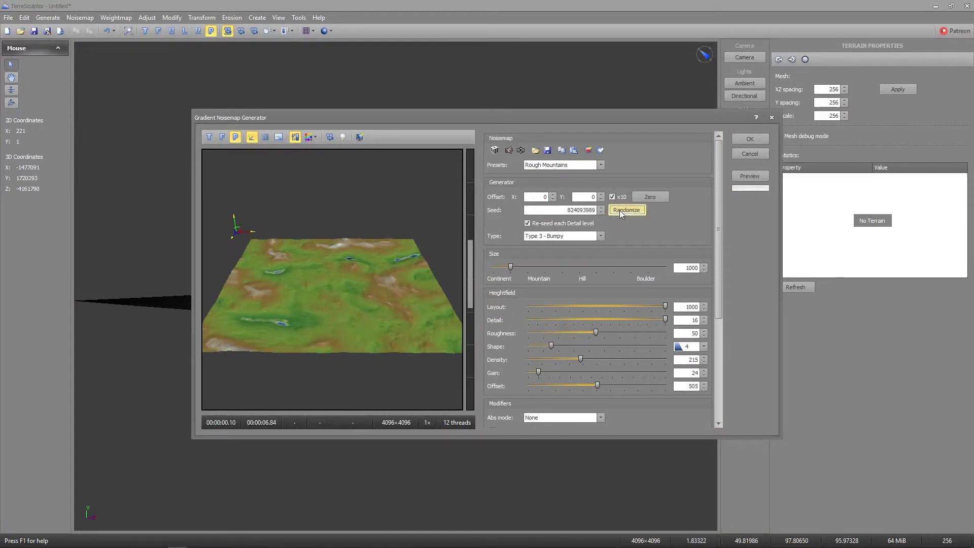
{"action": "left_click", "coordinate": [631, 211]}
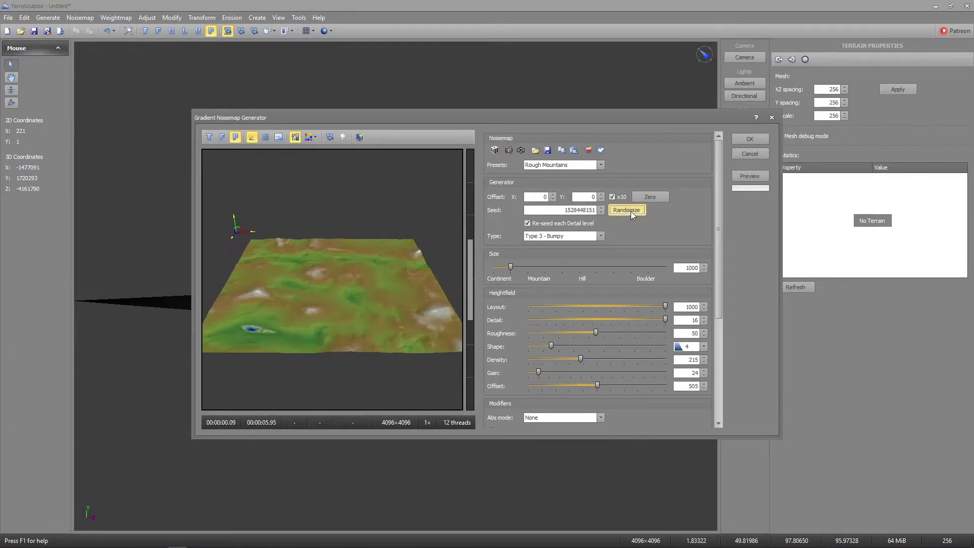
Load the Lump Land noisemap preset, randomize its seed and set the size to 389
{"action": "left_click", "coordinate": [601, 165]}
{"action": "left_click", "coordinate": [553, 196]}
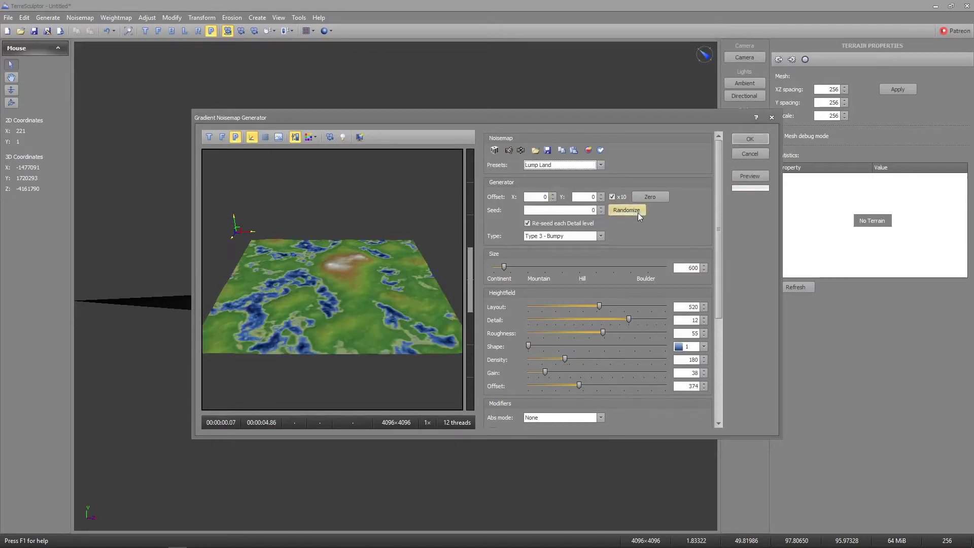
{"action": "left_click", "coordinate": [637, 213]}
{"action": "mouse_move", "coordinate": [504, 267]}
{"action": "left_mouse_down"}
{"action": "mouse_move", "coordinate": [520, 268]}
{"action": "mouse_move", "coordinate": [499, 267]}
{"action": "left_mouse_up"}
Set the noisemap's gain to 191 and its heightfield offset to 130
{"action": "left_click_drag", "start_coordinate": [545, 373], "coordinate": [611, 373]}
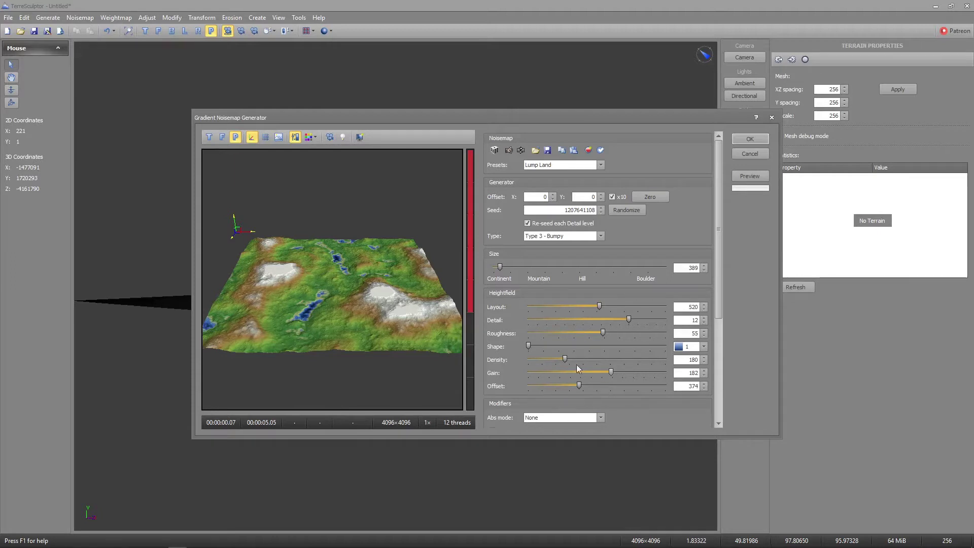
{"action": "left_click_drag", "start_coordinate": [580, 385], "coordinate": [546, 385]}
{"action": "left_click_drag", "start_coordinate": [611, 372], "coordinate": [615, 372]}
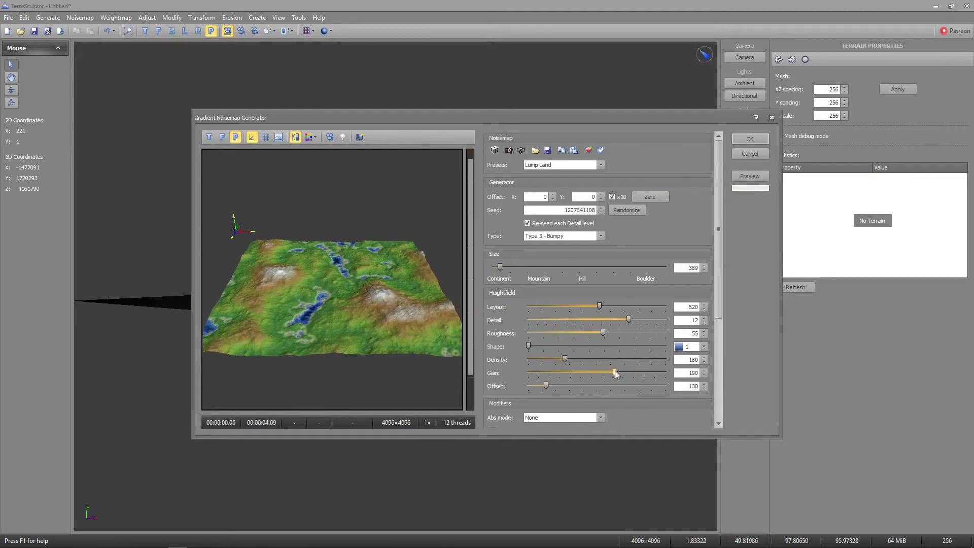
Shift the noisemap by setting the generator's Y offset to 650
{"action": "left_click", "coordinate": [600, 195]}
{"action": "left_click", "coordinate": [600, 194]}
{"action": "left_click", "coordinate": [601, 195]}
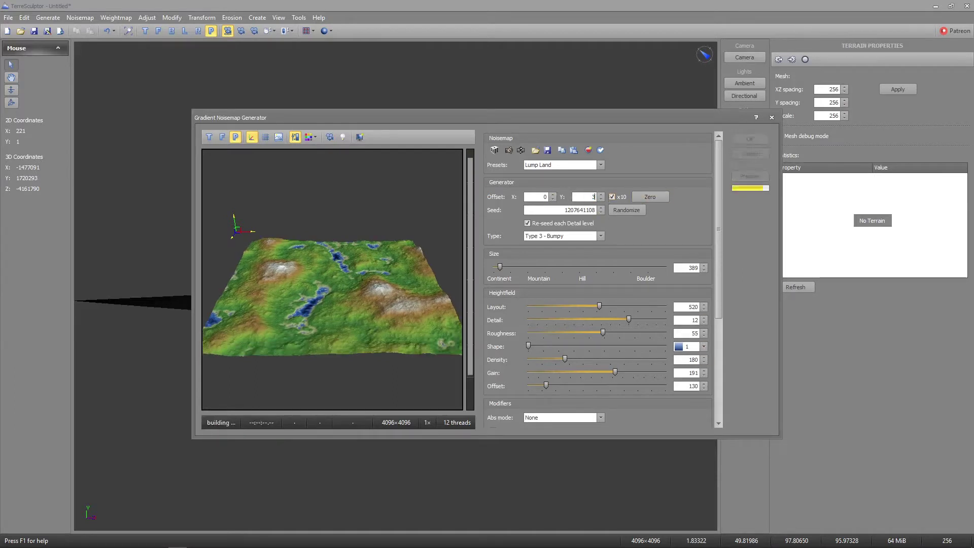
{"action": "left_click", "coordinate": [600, 194]}
{"action": "left_click", "coordinate": [601, 195]}
{"action": "left_click", "coordinate": [601, 195]}
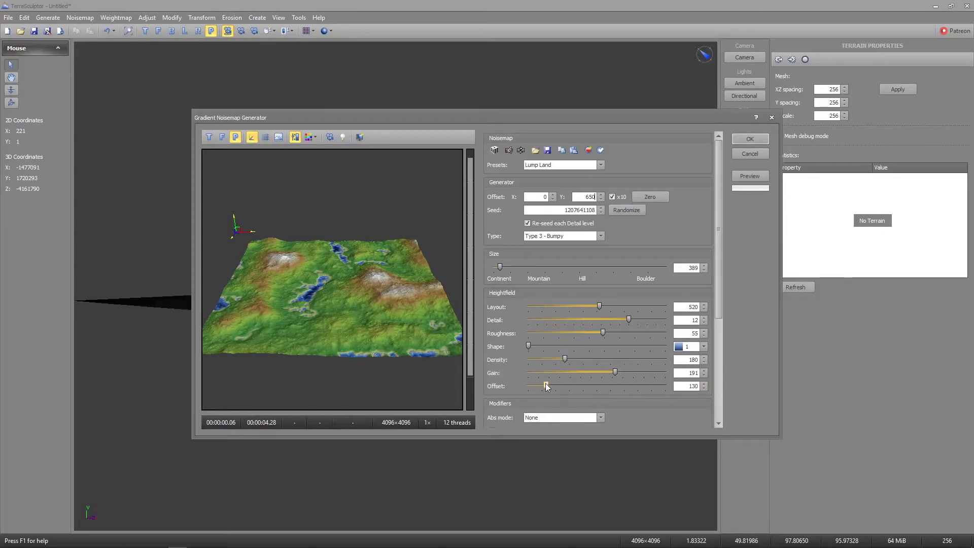
Set the heightfield offset to 33 and the gain to 214, and generate the noisemap terrain
{"action": "left_click_drag", "start_coordinate": [546, 386], "coordinate": [533, 384]}
{"action": "left_click_drag", "start_coordinate": [615, 373], "coordinate": [626, 373]}
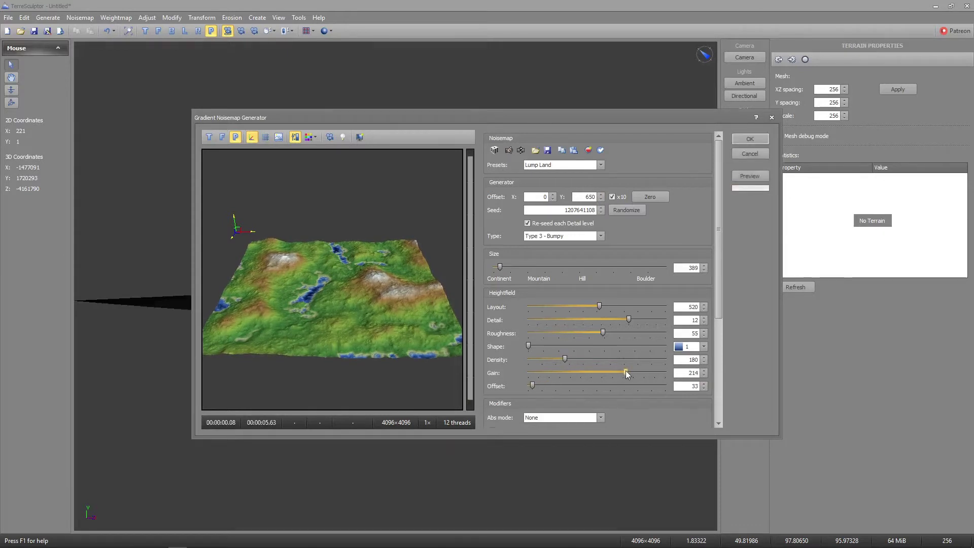
{"action": "left_click", "coordinate": [735, 139]}
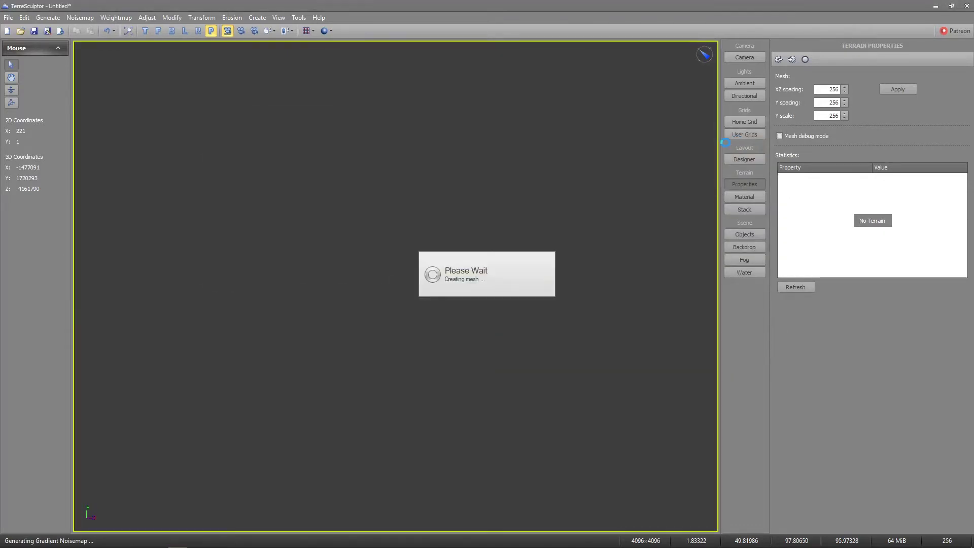
Equalize the terrain with the seven-node Glaciate preset, Hermite spline and 0.5 tension
{"action": "middle_click_drag", "start_coordinate": [423, 242], "coordinate": [396, 287]}
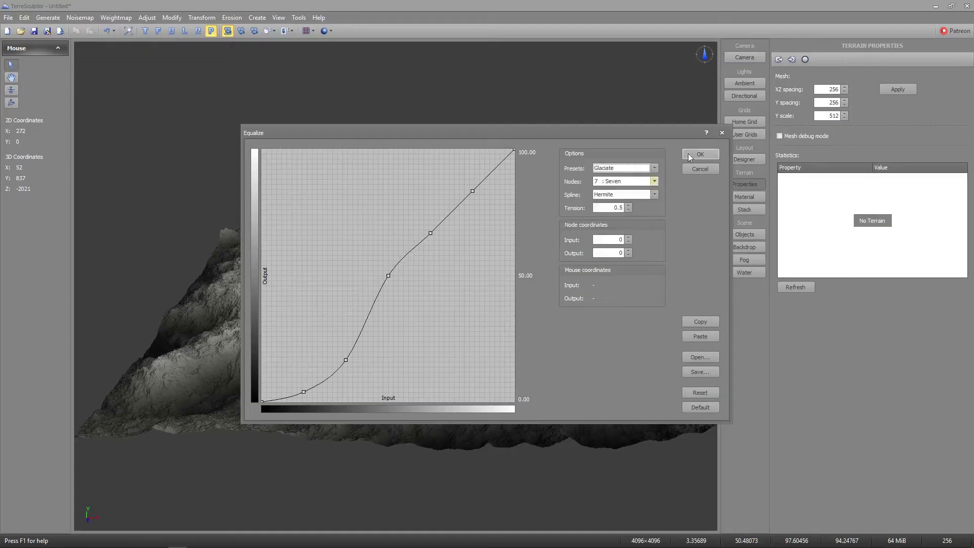
{"action": "left_click", "coordinate": [702, 153]}
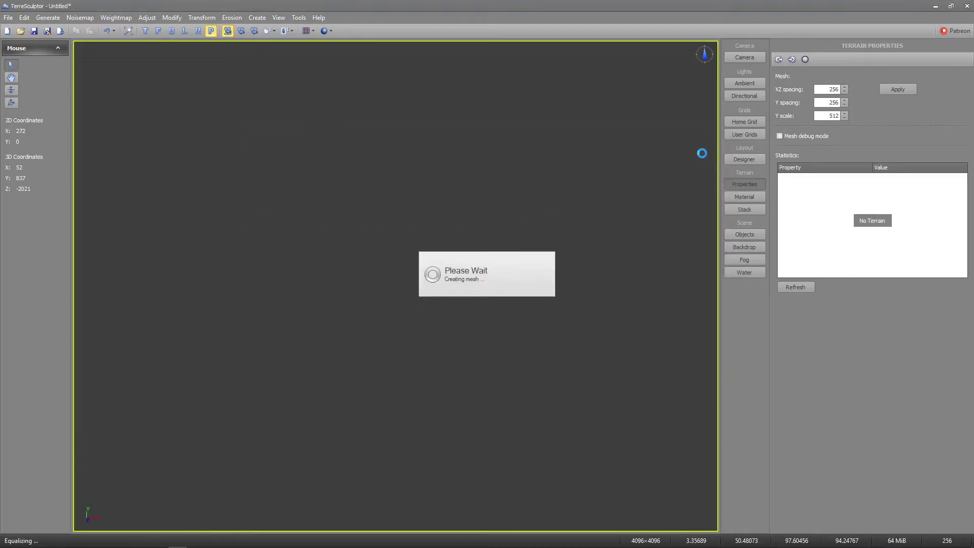
Terrace the terrain, trying the Reducing 87.5%, Medium Strength, Relative Altitude, 6 Terraces preset and switching to another preset
{"action": "left_click", "coordinate": [202, 17]}
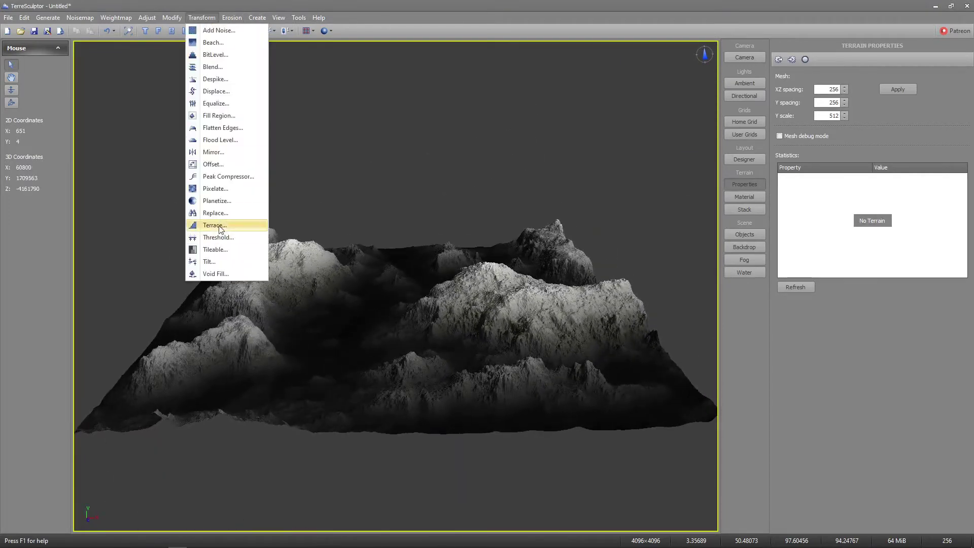
{"action": "left_click", "coordinate": [220, 225]}
{"action": "left_click", "coordinate": [708, 153]}
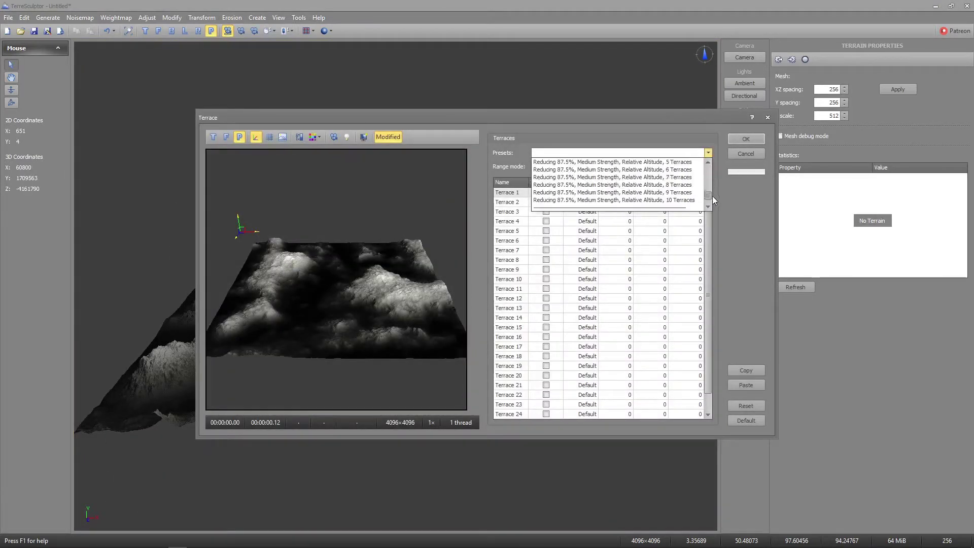
{"action": "left_click", "coordinate": [661, 172]}
{"action": "left_click", "coordinate": [708, 153]}
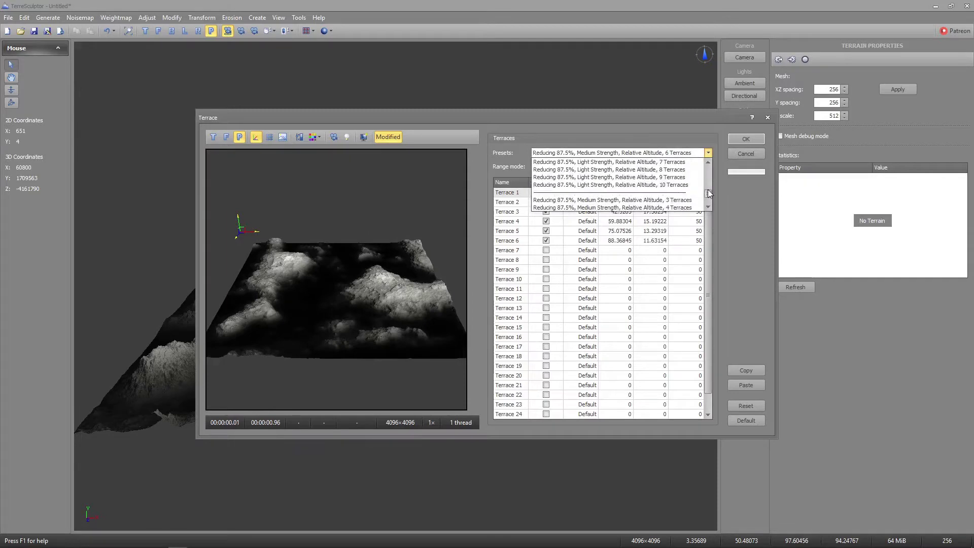
{"action": "left_click", "coordinate": [684, 185]}
{"action": "left_click", "coordinate": [746, 138]}
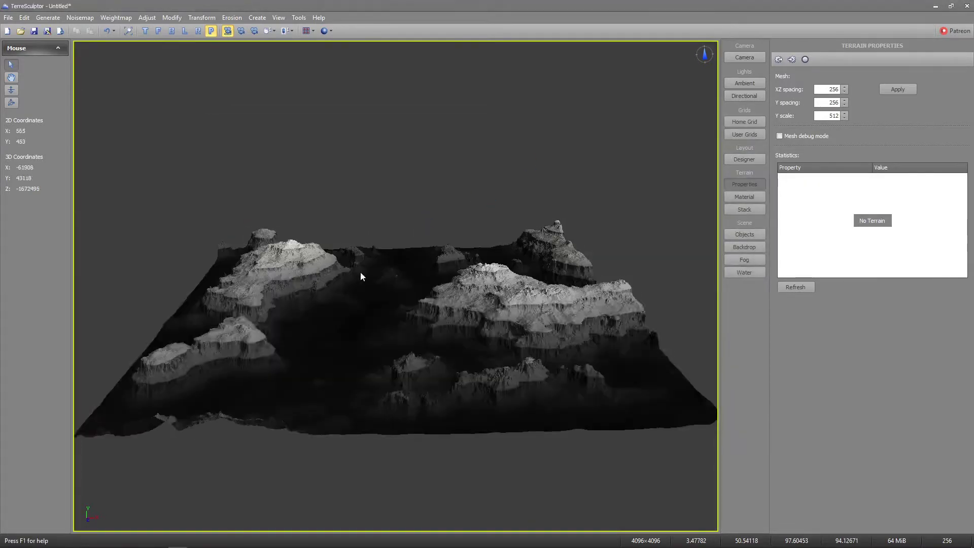
Compress the terrain's peaks with a linear Peak Compressor at level 10.5 and ratio 51
{"action": "middle_click_drag", "start_coordinate": [395, 285], "coordinate": [152, 286]}
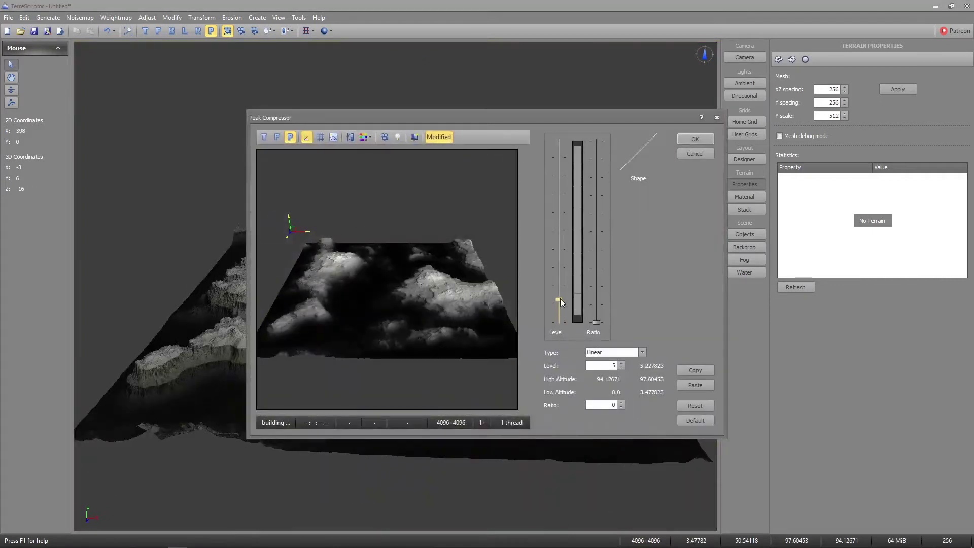
{"action": "left_click_drag", "start_coordinate": [598, 324], "coordinate": [596, 275]}
{"action": "left_click_drag", "start_coordinate": [559, 244], "coordinate": [558, 319]}
{"action": "left_click_drag", "start_coordinate": [596, 276], "coordinate": [629, 247]}
{"action": "left_click_drag", "start_coordinate": [563, 320], "coordinate": [576, 300]}
{"action": "left_click_drag", "start_coordinate": [600, 248], "coordinate": [601, 230]}
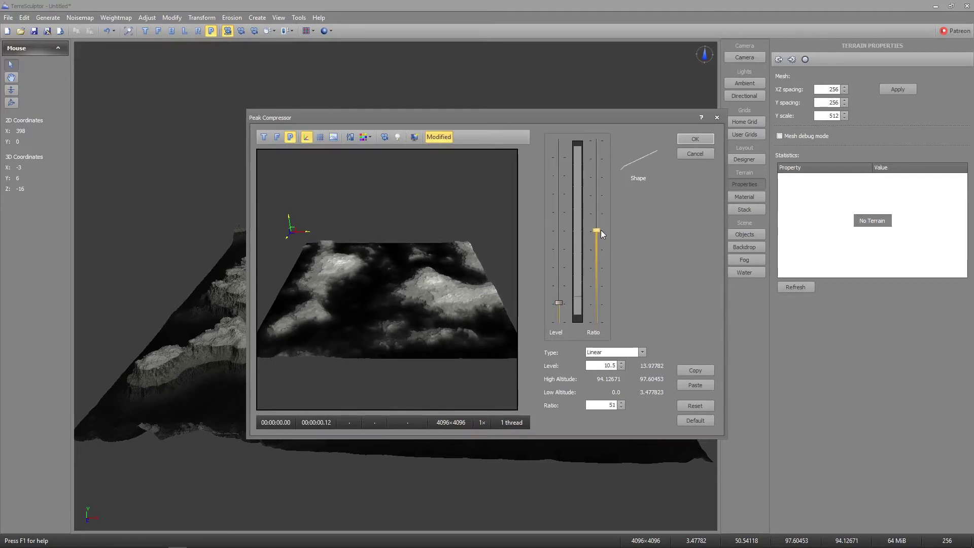
{"action": "left_click", "coordinate": [687, 137]}
{"action": "left_click_drag", "start_coordinate": [318, 301], "coordinate": [319, 273]}
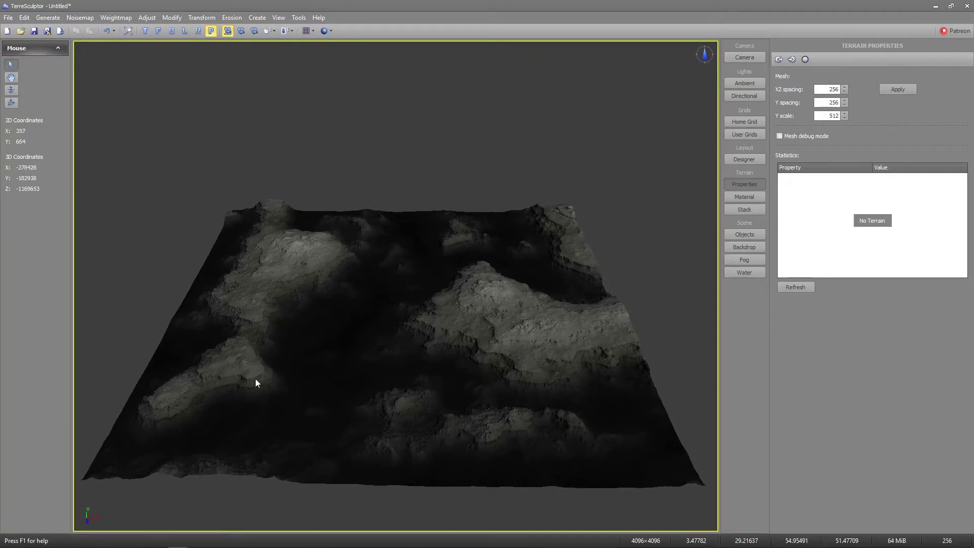
Try the Woodland colorset on the terrain material and settle on the Sandstone colorset
{"action": "left_click", "coordinate": [744, 197]}
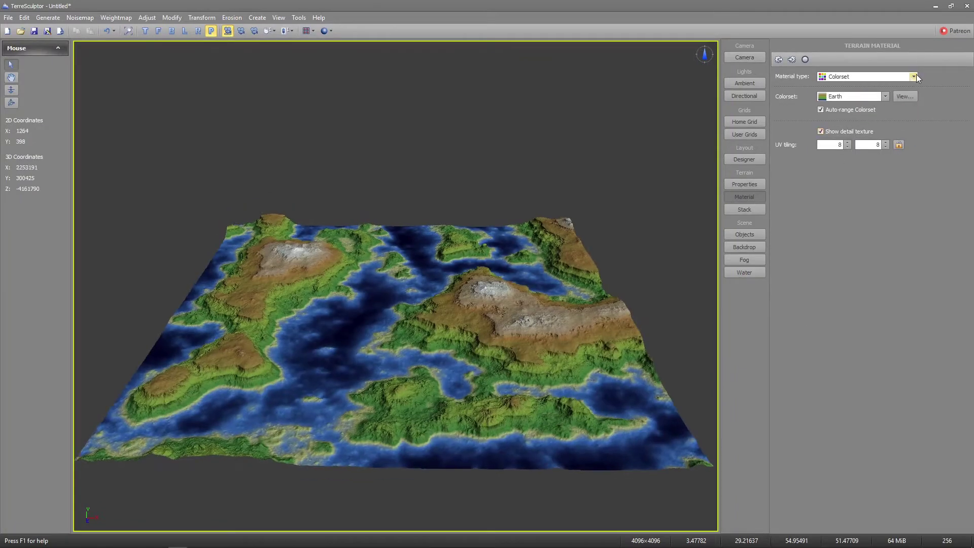
{"action": "left_click", "coordinate": [885, 96]}
{"action": "left_click", "coordinate": [842, 162]}
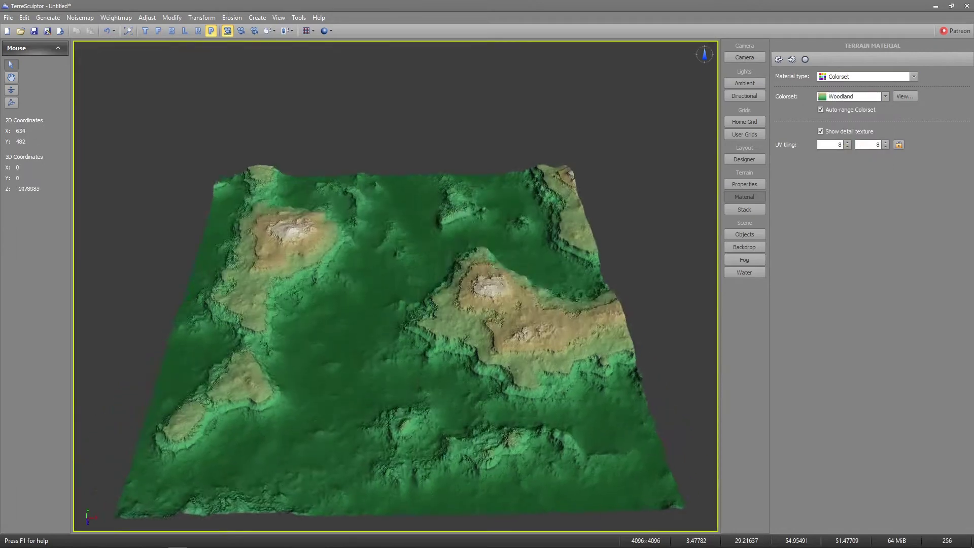
{"action": "left_click", "coordinate": [885, 96]}
{"action": "left_click", "coordinate": [842, 154]}
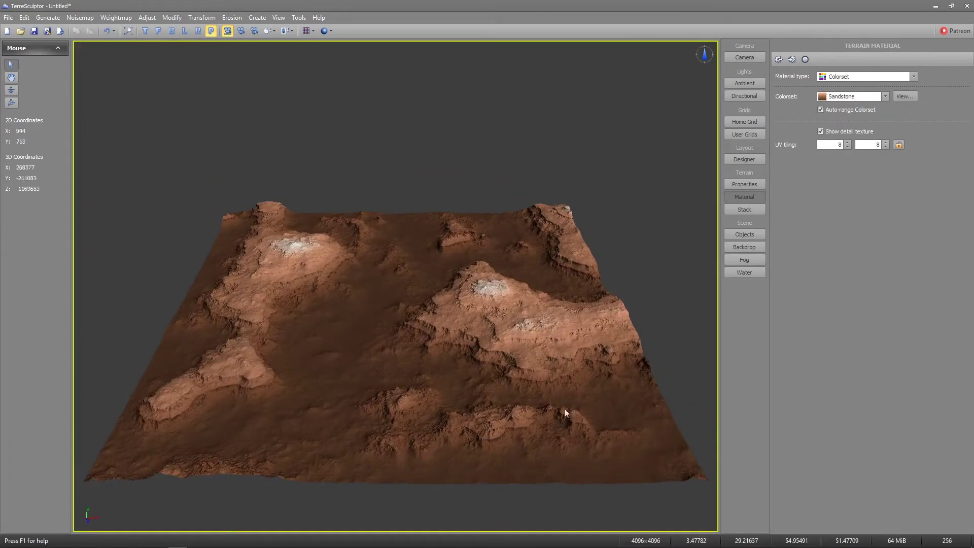
Extract an altitude weightmap of the full height range with low and falloff both at 100
{"action": "left_click_drag", "start_coordinate": [604, 357], "coordinate": [281, 274]}
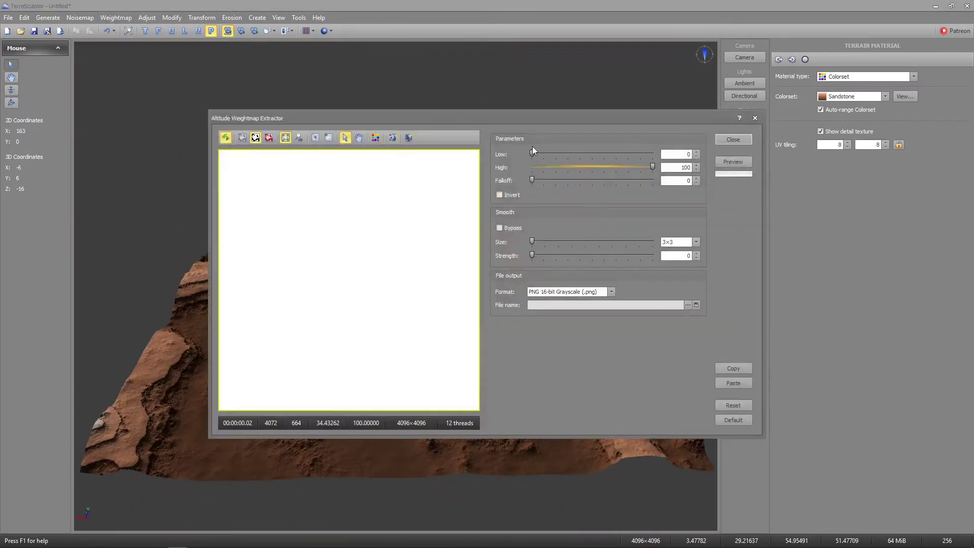
{"action": "left_click_drag", "start_coordinate": [532, 154], "coordinate": [652, 154]}
{"action": "left_click_drag", "start_coordinate": [533, 179], "coordinate": [653, 180]}
Save the altitude weightmap to the Desktop as a PNG 16-bit Grayscale file named Terraces_height
{"action": "left_click", "coordinate": [611, 292]}
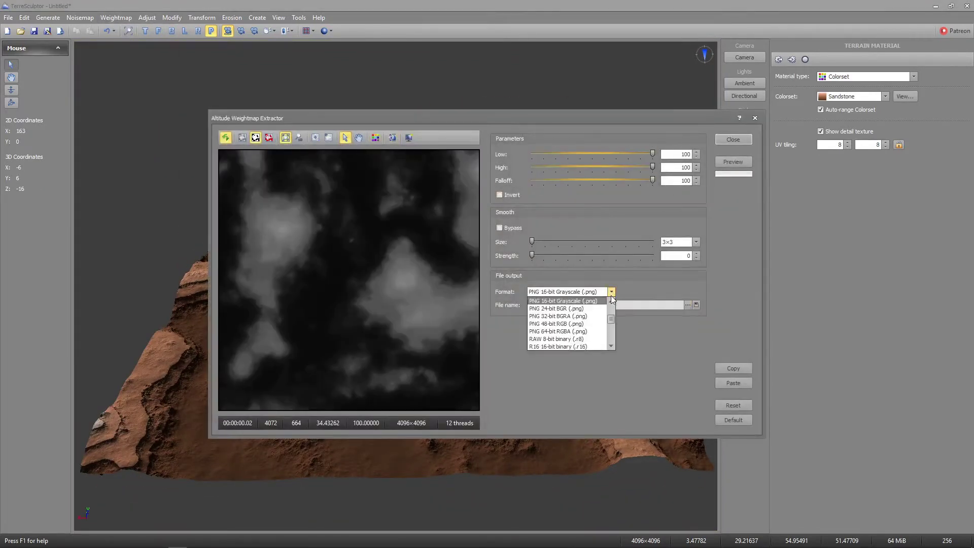
{"action": "left_click", "coordinate": [611, 296]}
{"action": "left_click", "coordinate": [688, 304]}
{"action": "type", "text": "T"}
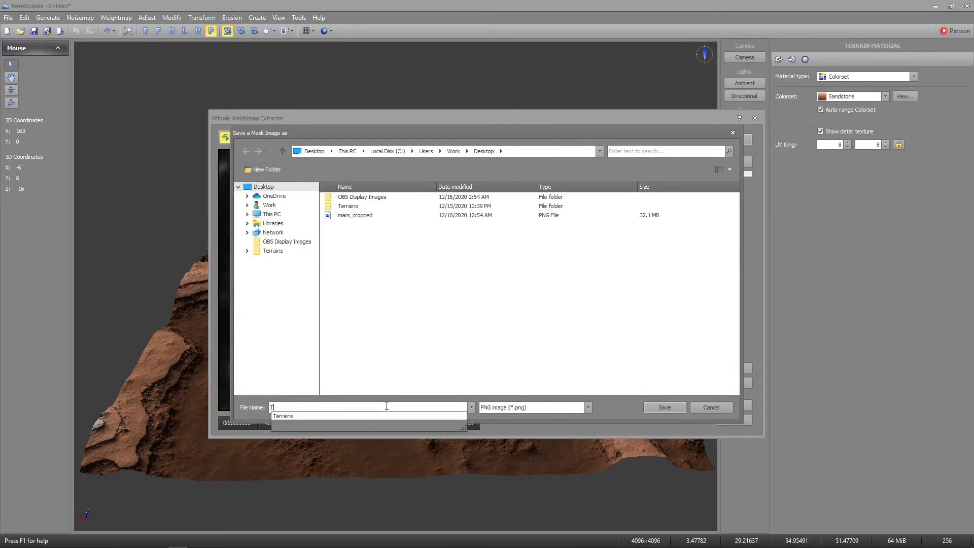
{"action": "type", "text": "erraces_height"}
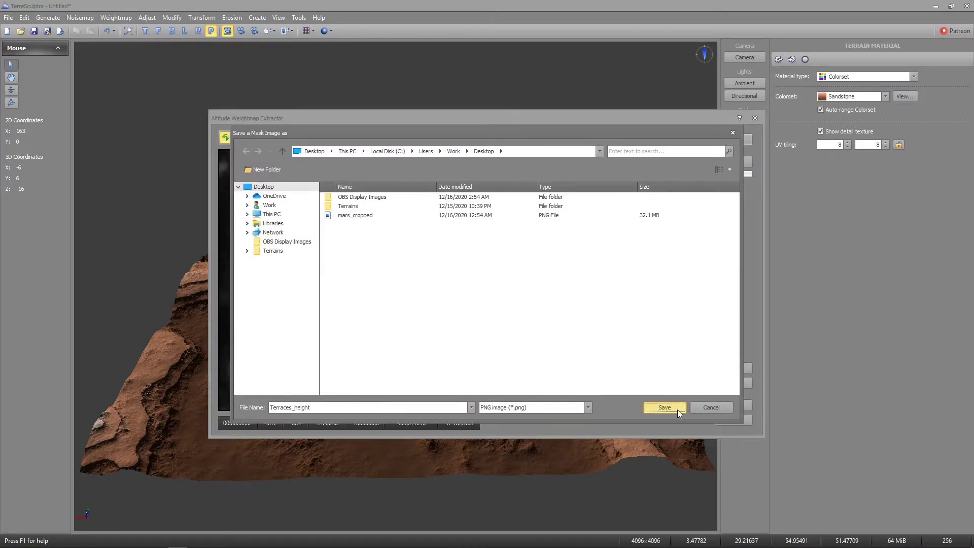
{"action": "left_click", "coordinate": [677, 409]}
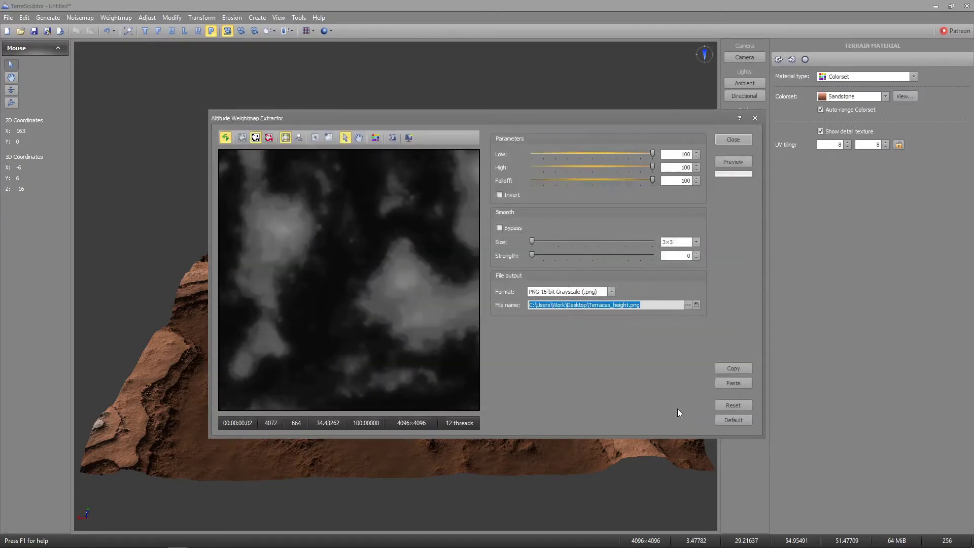
Isolate the high plateaus in the altitude weightmap with a low of 14.25, and soften the mask edges with some falloff
{"action": "left_click_drag", "start_coordinate": [653, 154], "coordinate": [546, 153]}
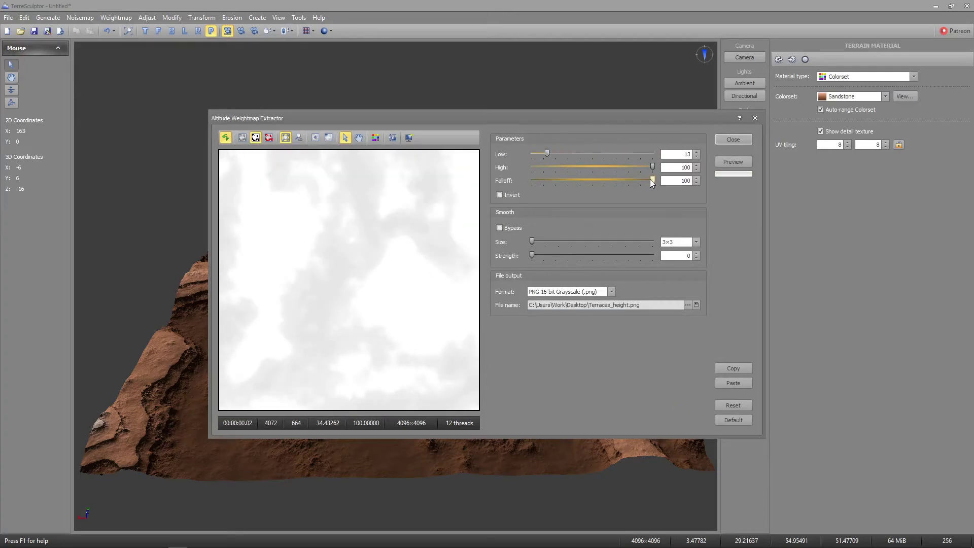
{"action": "left_click_drag", "start_coordinate": [651, 180], "coordinate": [482, 181]}
{"action": "left_click_drag", "start_coordinate": [547, 153], "coordinate": [549, 148]}
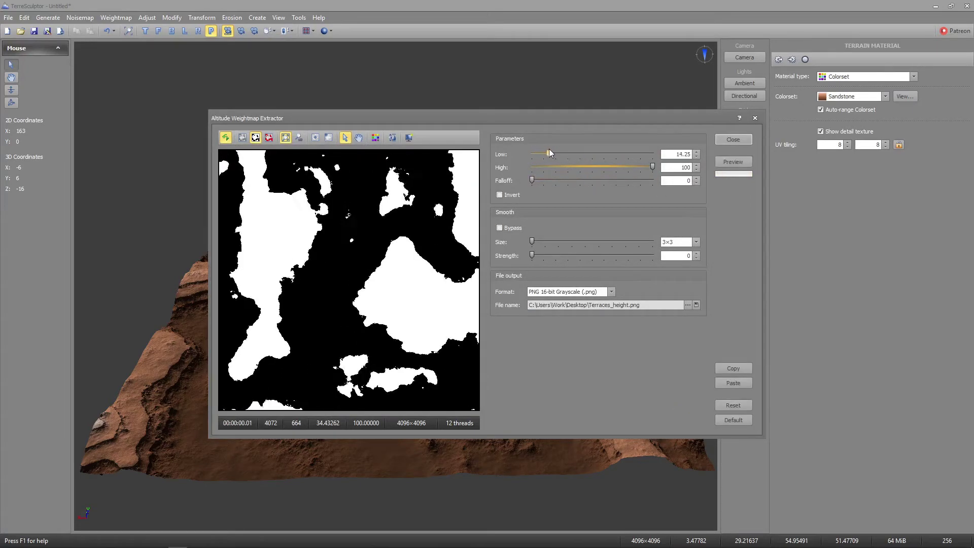
{"action": "left_click_drag", "start_coordinate": [532, 180], "coordinate": [556, 181]}
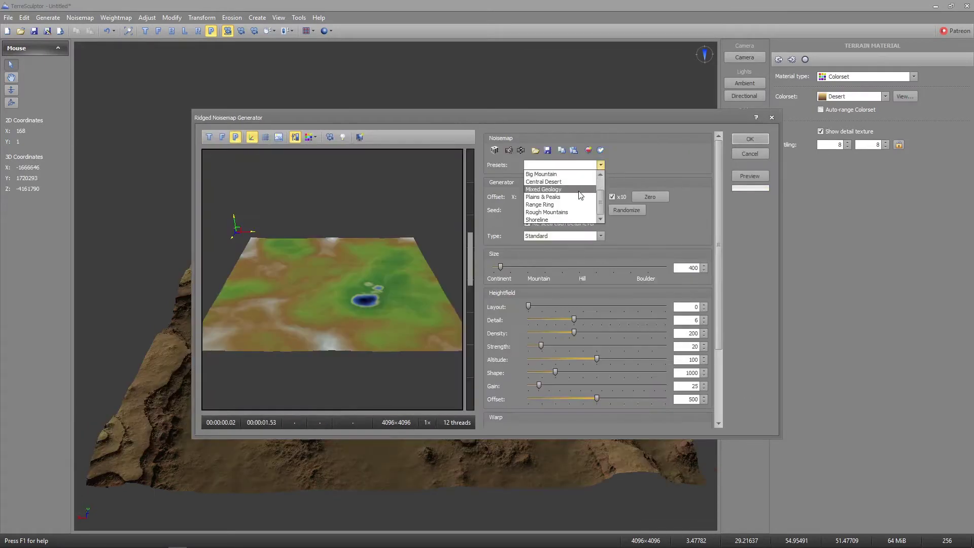
Load the Range Ring preset in the Ridged Noisemap Generator, comparing it with another preset
{"action": "left_click", "coordinate": [568, 204]}
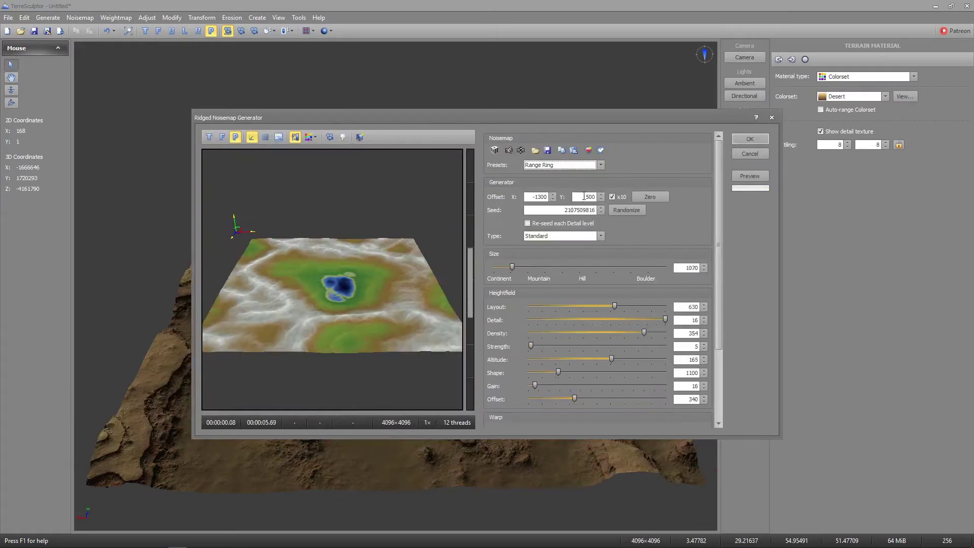
{"action": "left_click", "coordinate": [560, 165]}
{"action": "left_click", "coordinate": [565, 212]}
{"action": "left_click", "coordinate": [600, 165]}
{"action": "left_click", "coordinate": [569, 204]}
Compare the Hybrid noise types up to Hybrid 6 and return the generator type to Standard
{"action": "left_click", "coordinate": [600, 236]}
{"action": "left_click", "coordinate": [568, 258]}
{"action": "left_click", "coordinate": [568, 236]}
{"action": "left_click", "coordinate": [564, 268]}
{"action": "left_click", "coordinate": [567, 236]}
{"action": "left_click", "coordinate": [560, 275]}
{"action": "left_click", "coordinate": [564, 236]}
{"action": "left_click", "coordinate": [558, 283]}
{"action": "left_click", "coordinate": [564, 236]}
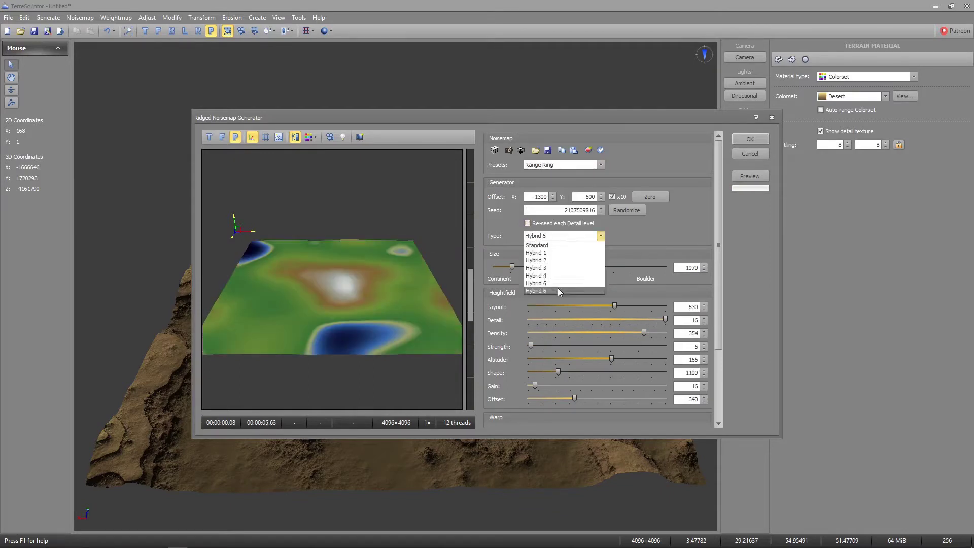
{"action": "left_click", "coordinate": [558, 289]}
{"action": "left_click", "coordinate": [565, 246]}
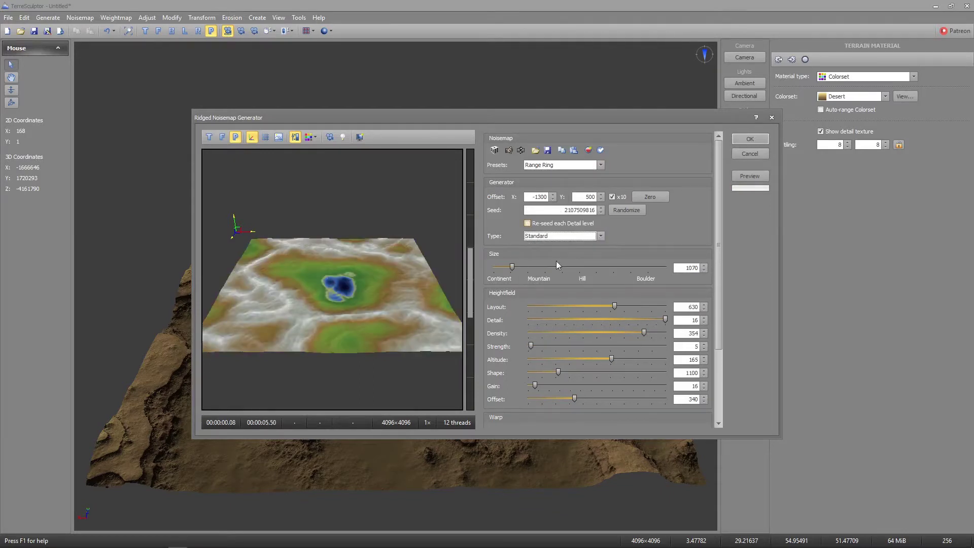
Set the noisemap size to 2430, detail to 12 and density to 356, and enable Quintic warp with frequency 971 and gain 33
{"action": "left_click_drag", "start_coordinate": [511, 266], "coordinate": [534, 266]}
{"action": "scroll", "coordinate": [641, 251], "scroll_direction": "down", "scroll_amount": 3}
{"action": "left_click", "coordinate": [494, 371]}
{"action": "scroll", "coordinate": [494, 370], "scroll_direction": "down", "scroll_amount": 1}
{"action": "mouse_move", "coordinate": [554, 375]}
{"action": "left_mouse_down"}
{"action": "mouse_move", "coordinate": [595, 375]}
{"action": "mouse_move", "coordinate": [595, 388]}
{"action": "mouse_move", "coordinate": [550, 370]}
{"action": "mouse_move", "coordinate": [573, 374]}
{"action": "left_mouse_up"}
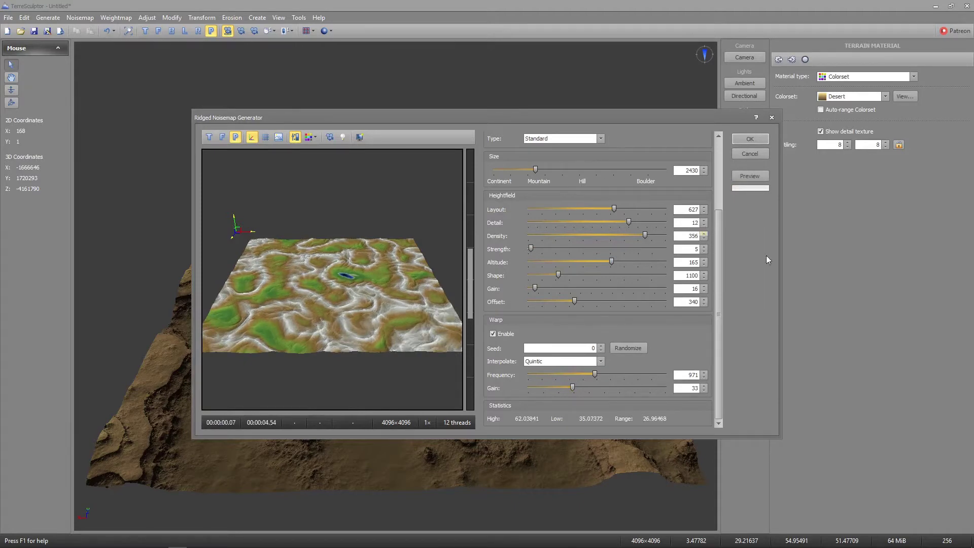
Randomize the noise seed, set the heightfield gain to 31, and generate the ridged noisemap terrain
{"action": "left_click_drag", "start_coordinate": [538, 289], "coordinate": [544, 290]}
{"action": "left_click_drag", "start_coordinate": [716, 241], "coordinate": [716, 168]}
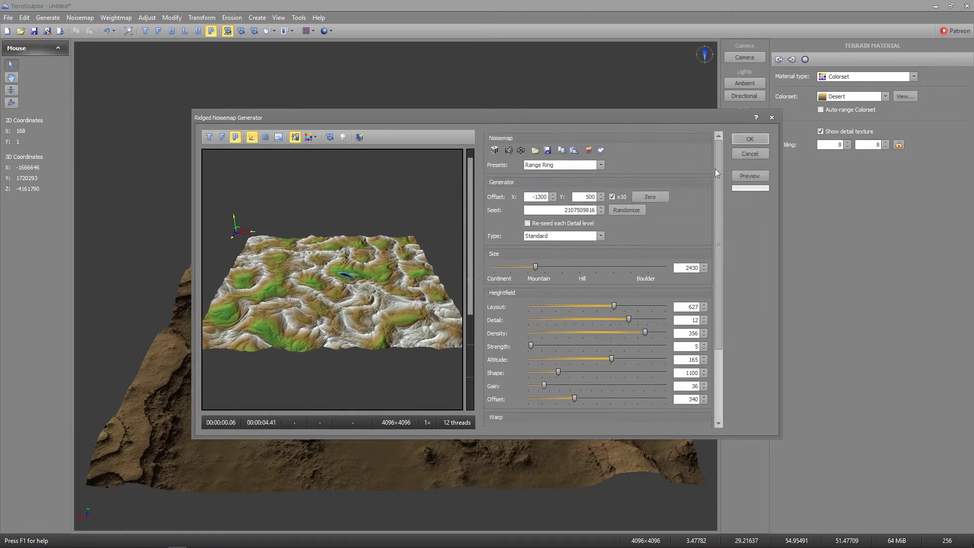
{"action": "left_click", "coordinate": [626, 210]}
{"action": "left_click", "coordinate": [626, 210]}
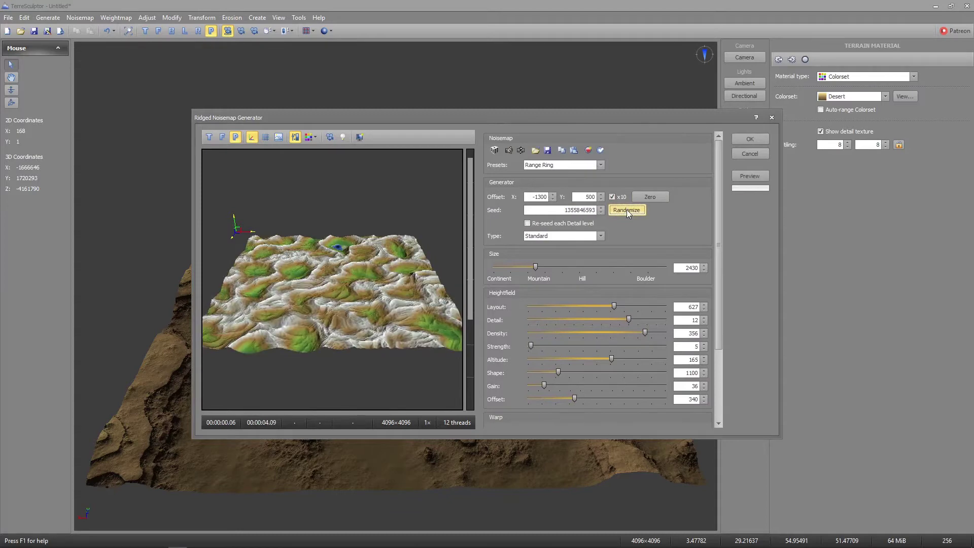
{"action": "left_click", "coordinate": [626, 210]}
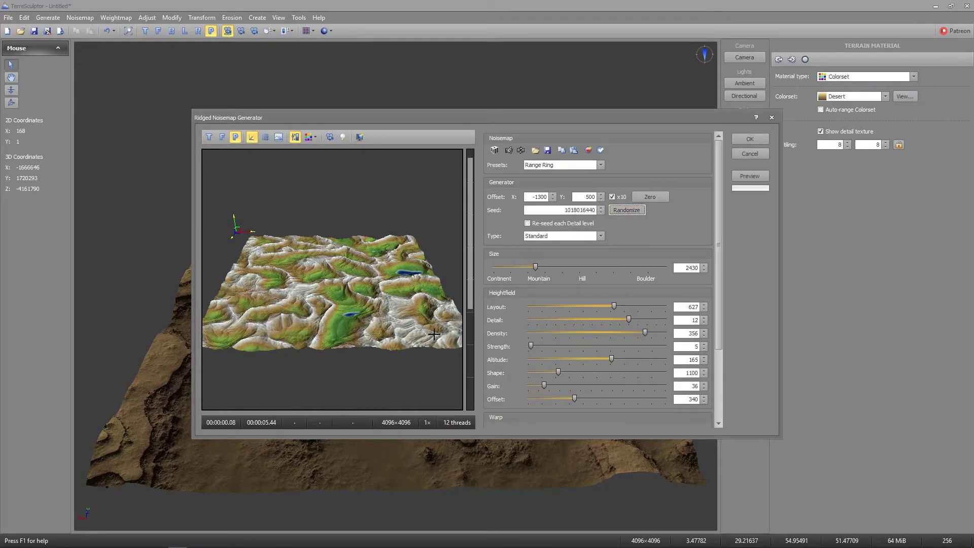
{"action": "left_click", "coordinate": [538, 385]}
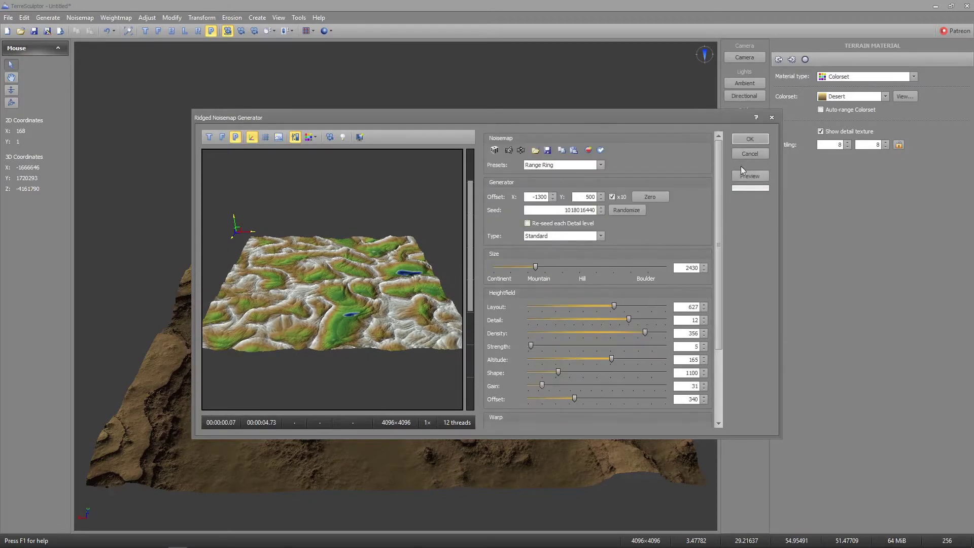
{"action": "left_click", "coordinate": [750, 139]}
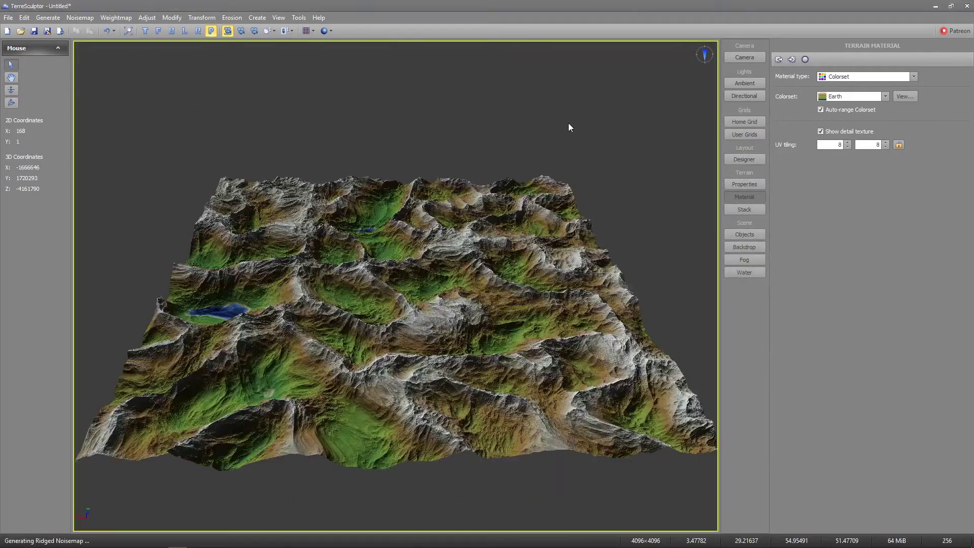
Planetize the terrain in the Gaussian inverted style with strength 59, shape 2.33 and level 0
{"action": "middle_click_drag", "start_coordinate": [524, 148], "coordinate": [523, 223]}
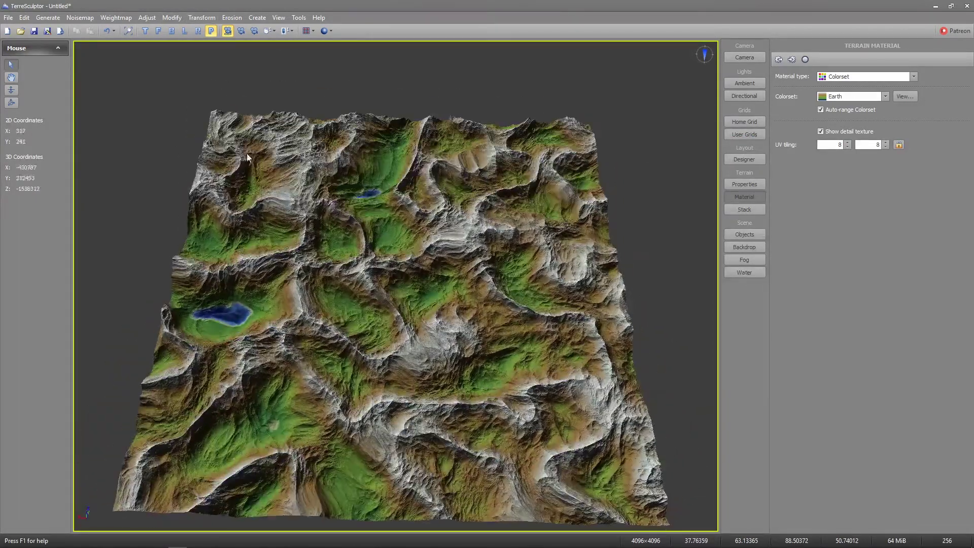
{"action": "left_click", "coordinate": [116, 17]}
{"action": "mouse_move", "coordinate": [173, 18]}
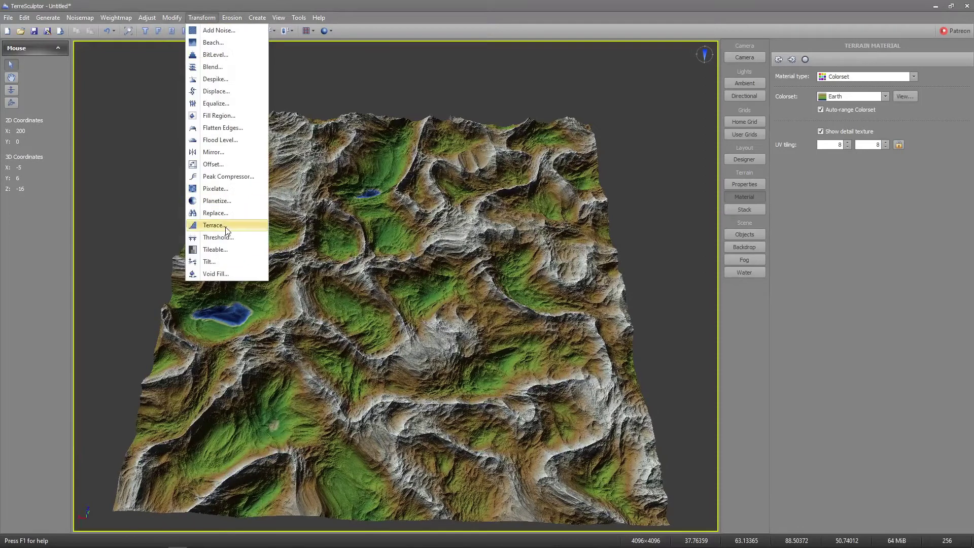
{"action": "left_click", "coordinate": [217, 201]}
{"action": "left_click_drag", "start_coordinate": [589, 193], "coordinate": [566, 175]}
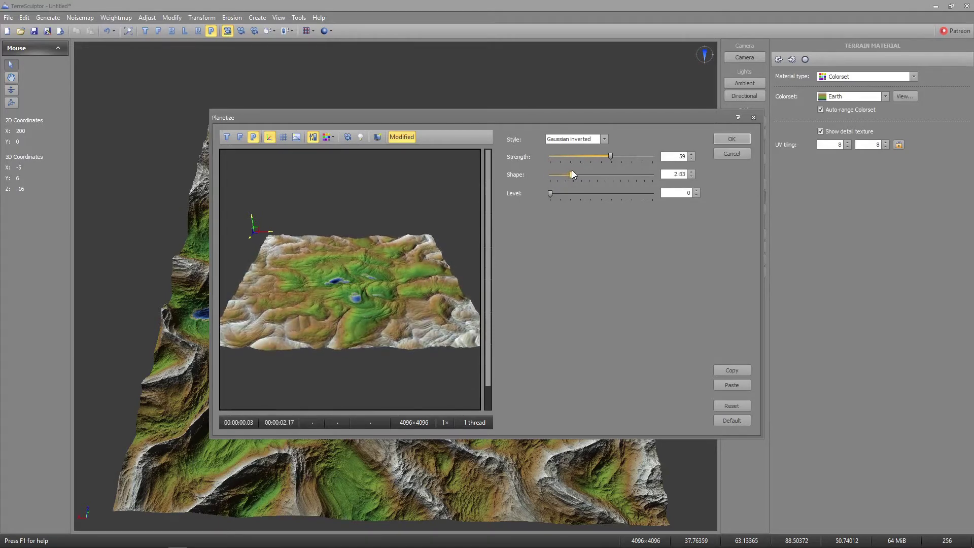
{"action": "left_click", "coordinate": [731, 139]}
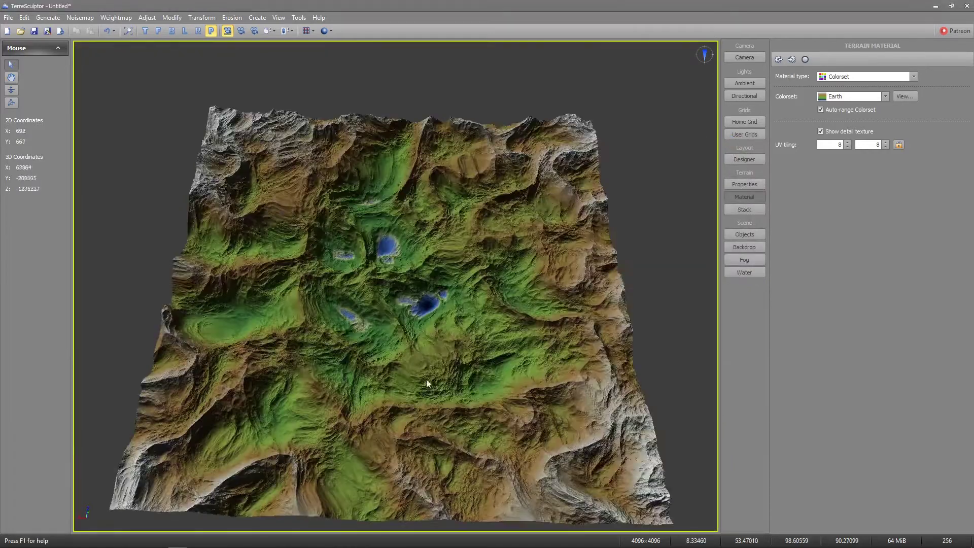
Shift the whole terrain down to the bottom of the altitude range
{"action": "middle_click_drag", "start_coordinate": [427, 383], "coordinate": [426, 287]}
{"action": "middle_click_drag", "start_coordinate": [307, 278], "coordinate": [306, 264]}
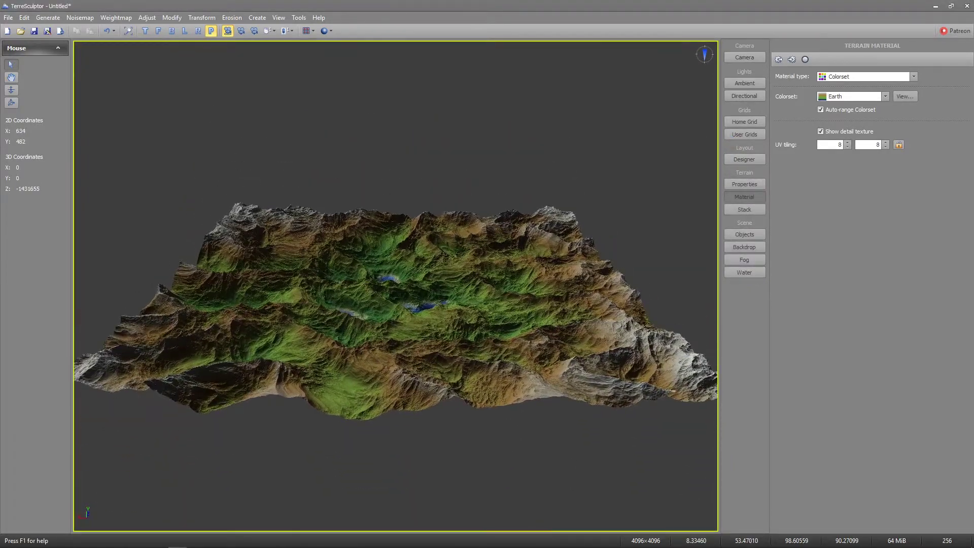
{"action": "left_click", "coordinate": [172, 17]}
{"action": "left_click", "coordinate": [214, 93]}
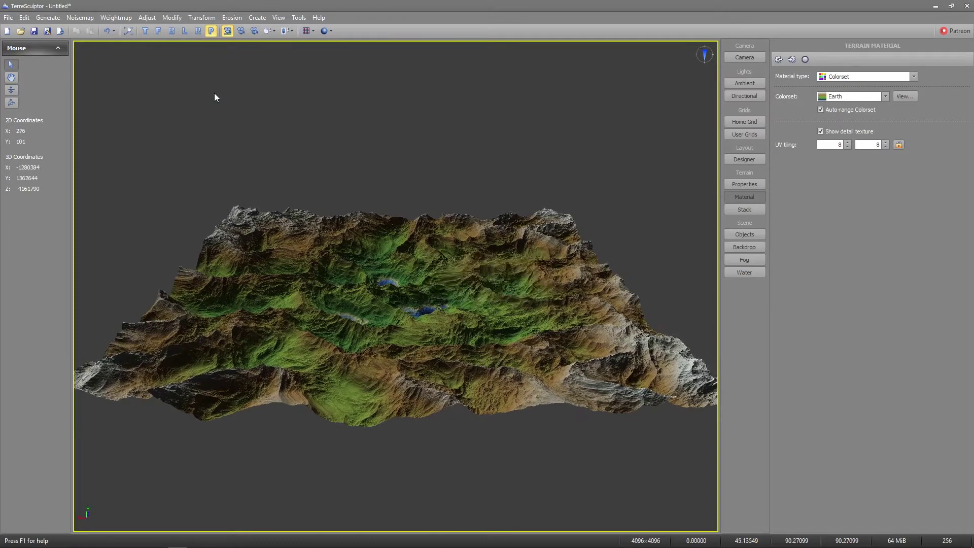
Tilt the terrain at 292 degrees with an angle of 19
{"action": "left_click", "coordinate": [172, 17]}
{"action": "left_click", "coordinate": [214, 259]}
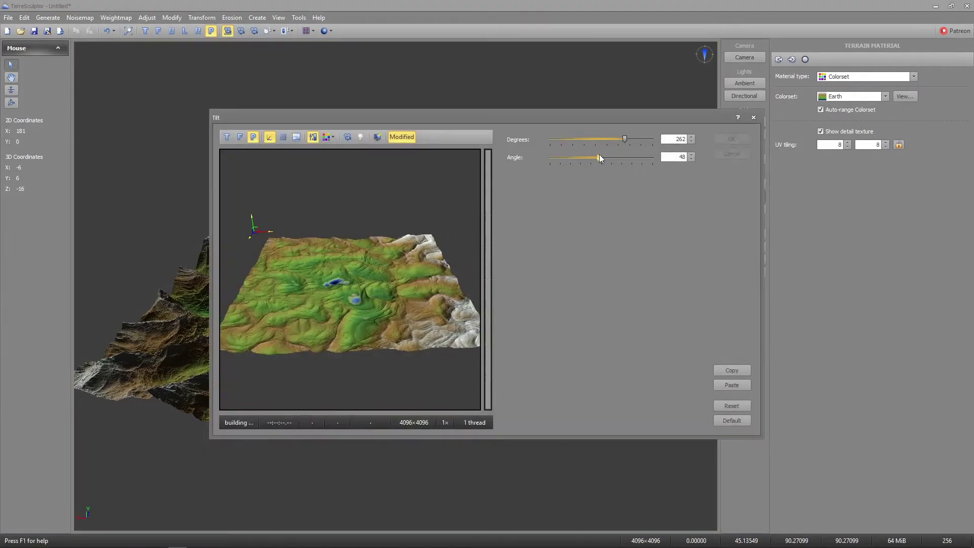
{"action": "left_click_drag", "start_coordinate": [599, 155], "coordinate": [571, 154]}
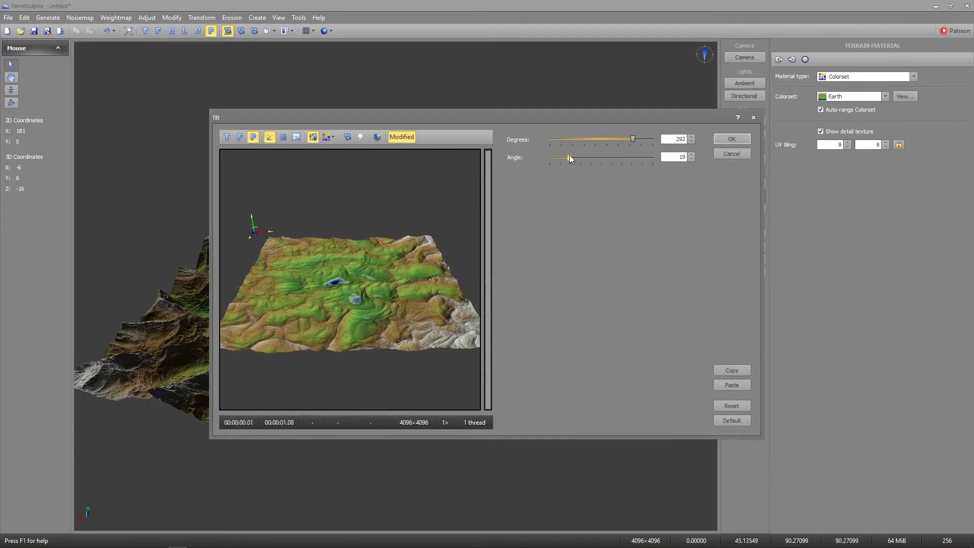
{"action": "left_click", "coordinate": [732, 138]}
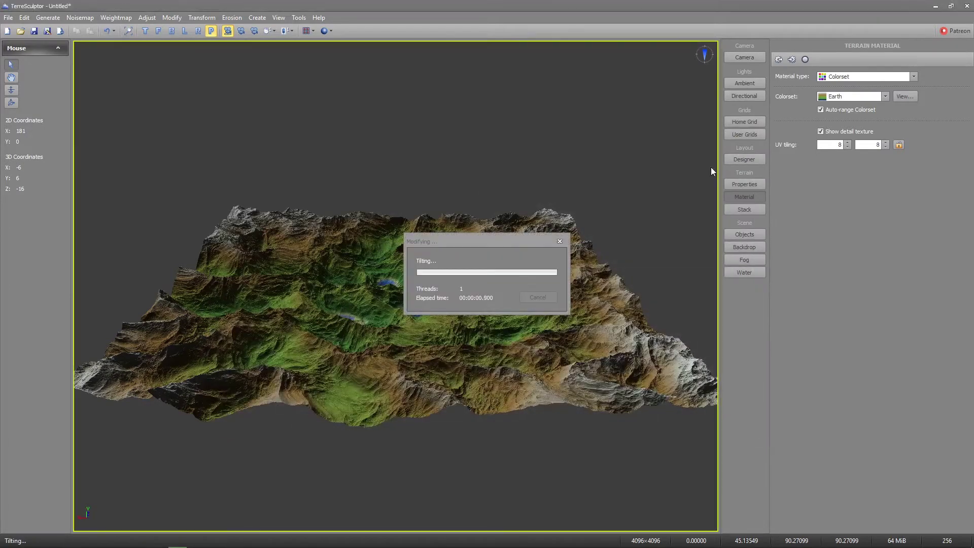
Flood the terrain's low basins with a Flat flood level of 17.75 and shape 40
{"action": "middle_click_drag", "start_coordinate": [396, 286], "coordinate": [431, 335]}
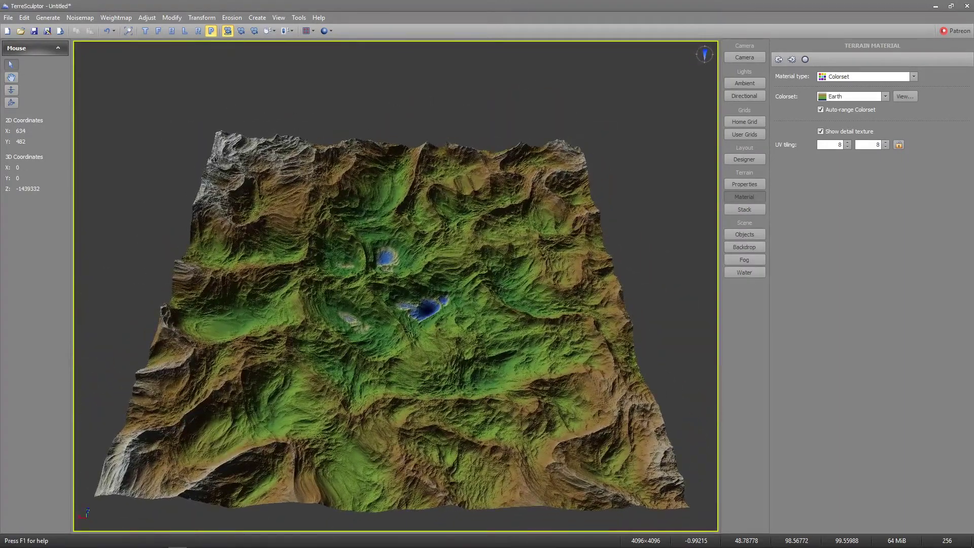
{"action": "left_click", "coordinate": [164, 19]}
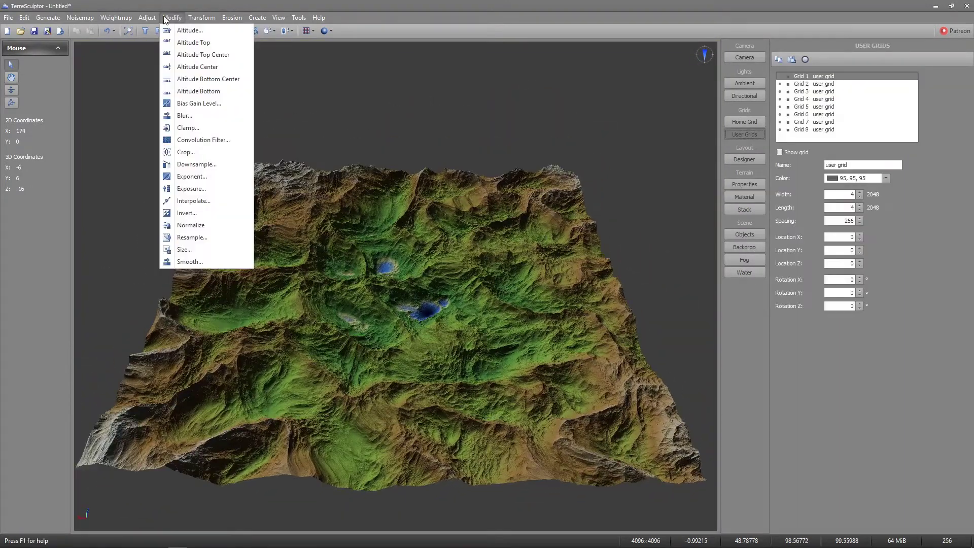
{"action": "mouse_move", "coordinate": [200, 20]}
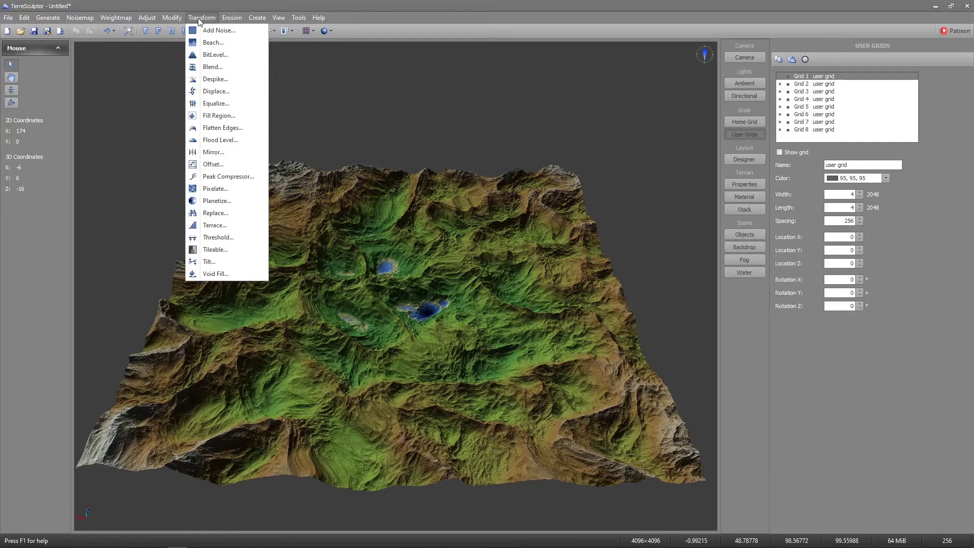
{"action": "left_click", "coordinate": [220, 140]}
{"action": "left_click_drag", "start_coordinate": [558, 319], "coordinate": [558, 297]}
{"action": "left_click_drag", "start_coordinate": [596, 322], "coordinate": [598, 201]}
{"action": "left_click_drag", "start_coordinate": [559, 297], "coordinate": [559, 318]}
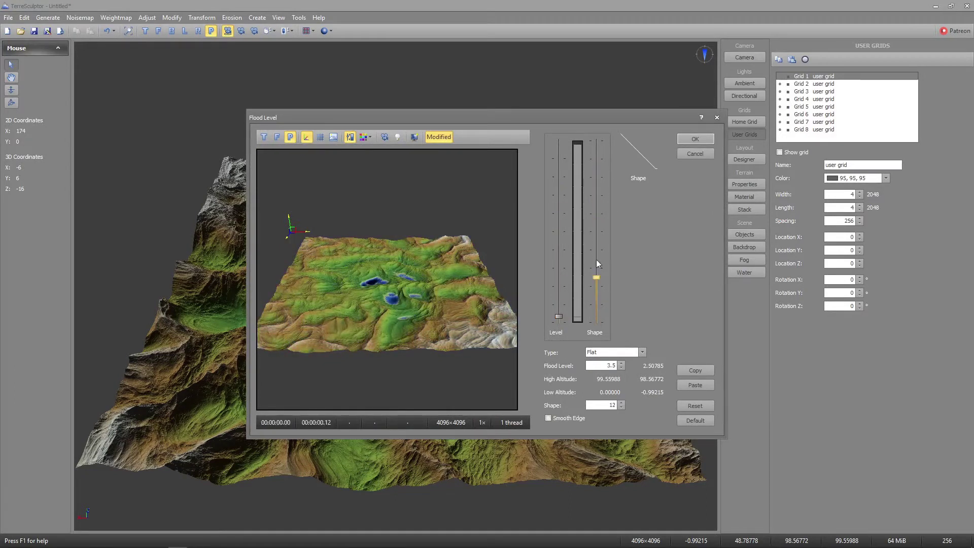
{"action": "left_click_drag", "start_coordinate": [596, 278], "coordinate": [596, 249]}
{"action": "left_click_drag", "start_coordinate": [558, 317], "coordinate": [567, 293]}
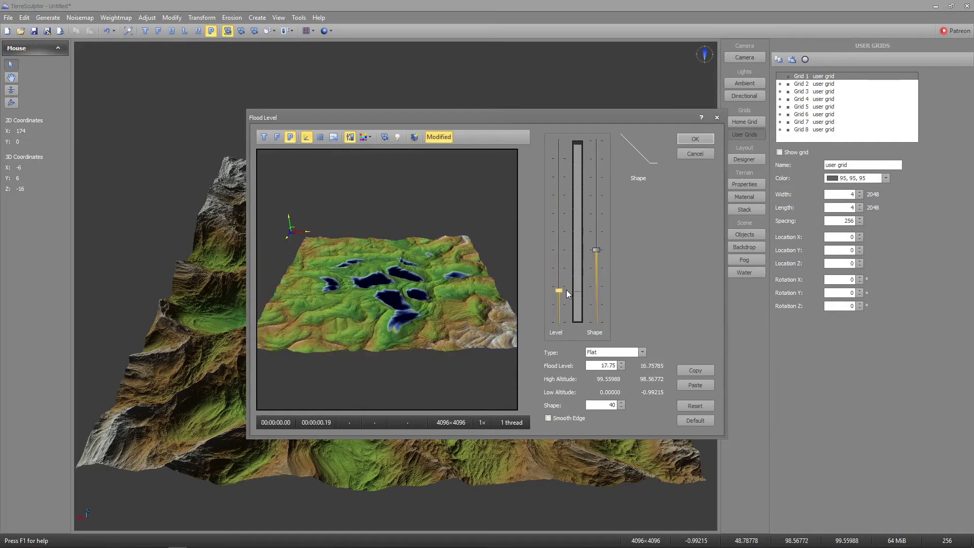
{"action": "left_click", "coordinate": [695, 139]}
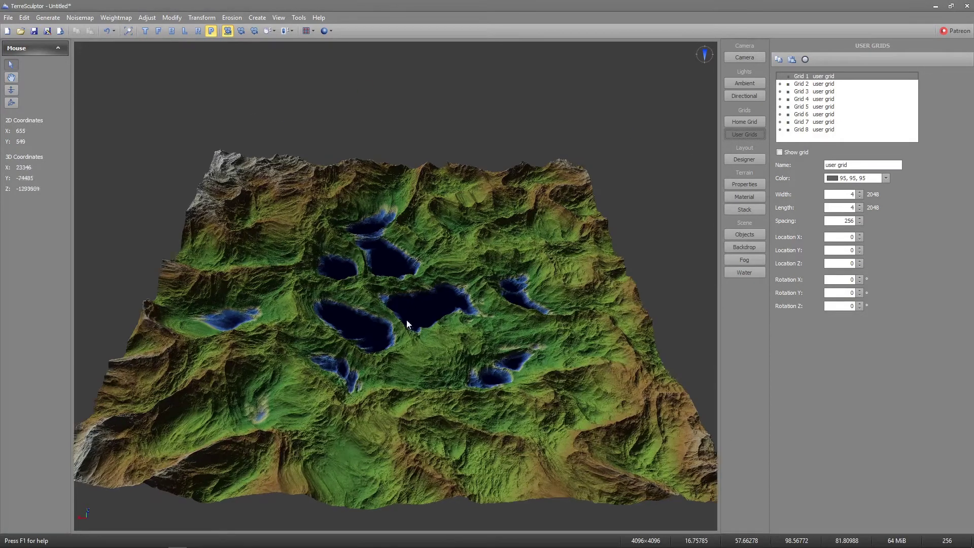
Shift the flooded terrain down to the bottom of the altitude range
{"action": "left_click", "coordinate": [201, 17]}
{"action": "mouse_move", "coordinate": [172, 17]}
{"action": "left_click", "coordinate": [191, 70]}
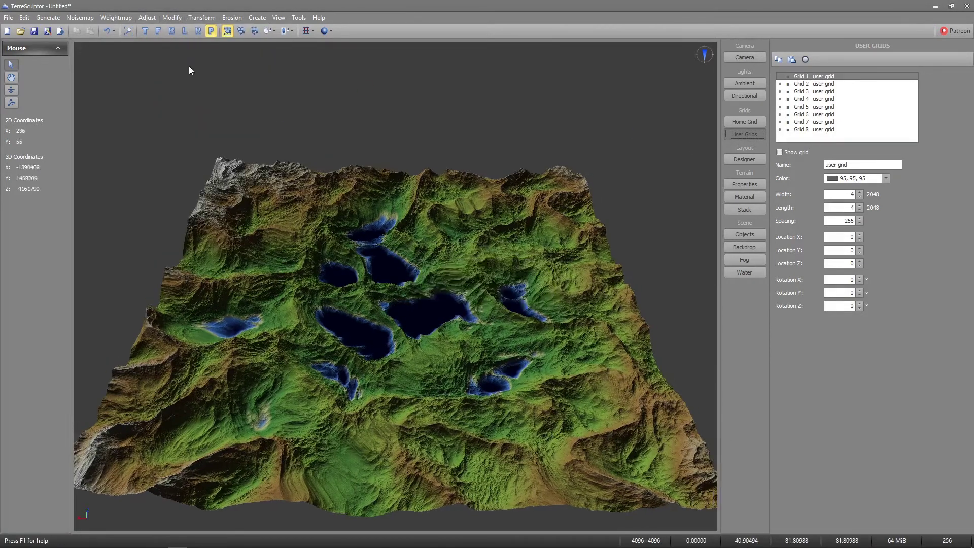
Tilt the terrain at 292 degrees with an angle of 33
{"action": "left_click", "coordinate": [171, 18]}
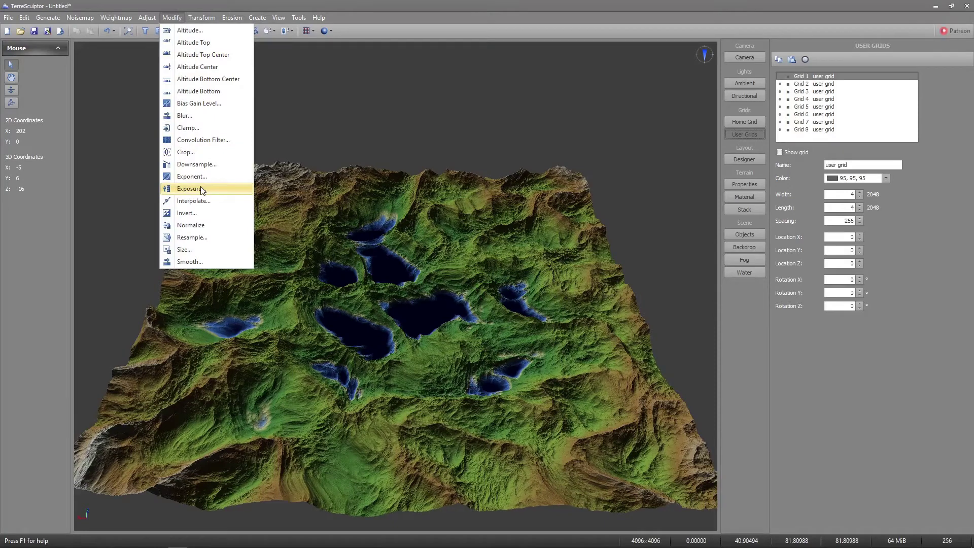
{"action": "mouse_move", "coordinate": [205, 20]}
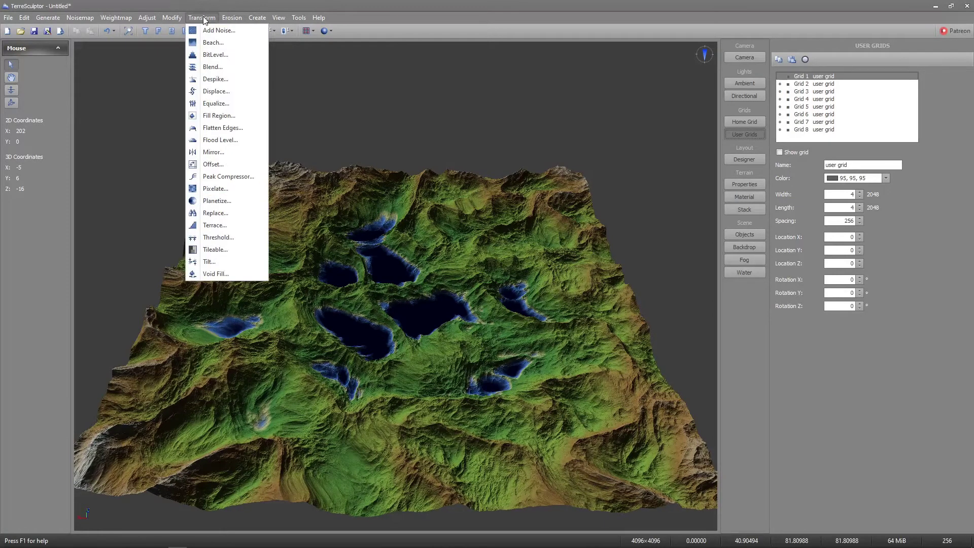
{"action": "left_click", "coordinate": [246, 262]}
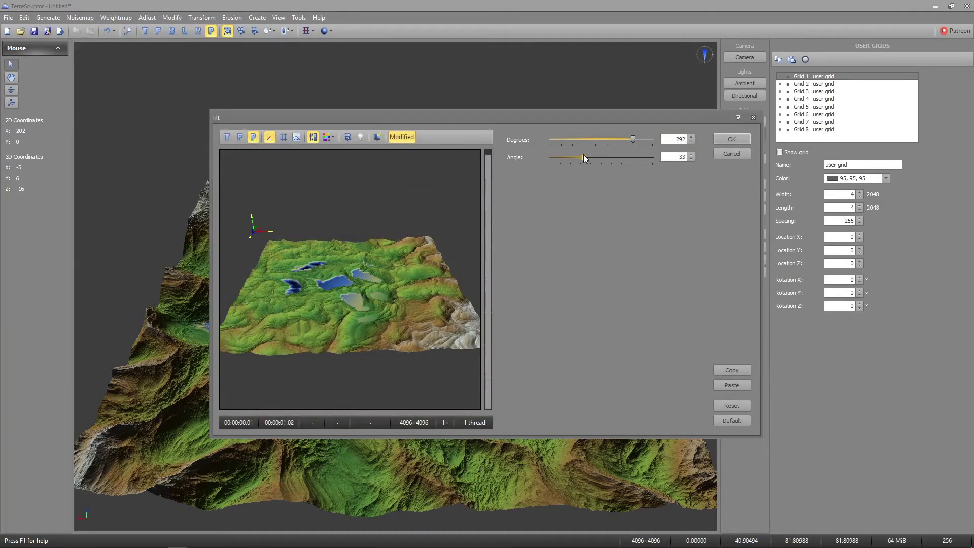
{"action": "left_click", "coordinate": [732, 140]}
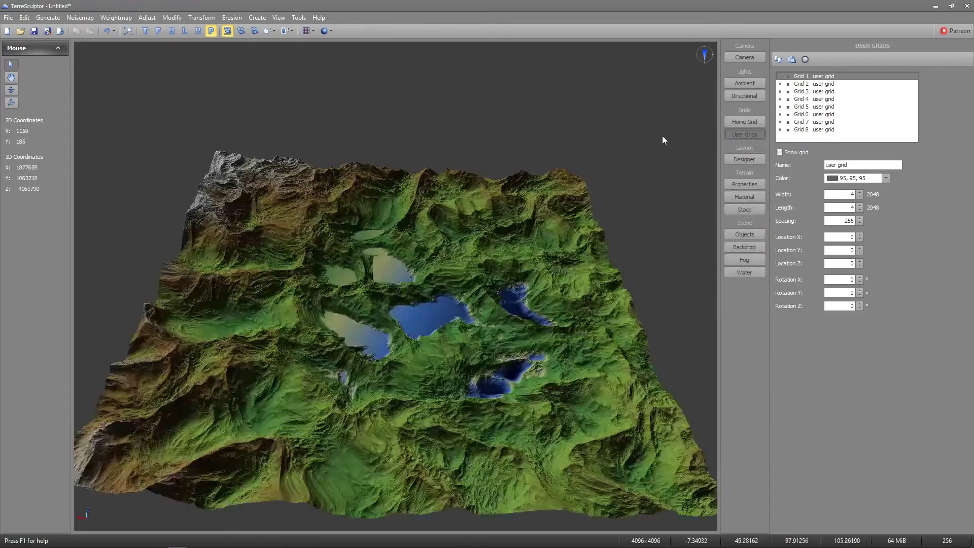
{"action": "middle_click_drag", "start_coordinate": [289, 185], "coordinate": [299, 208]}
{"action": "middle_click_drag", "start_coordinate": [396, 286], "coordinate": [396, 263]}
Try to flood the tilted terrain's low basins with the Flood Level transform
{"action": "left_click", "coordinate": [171, 17]}
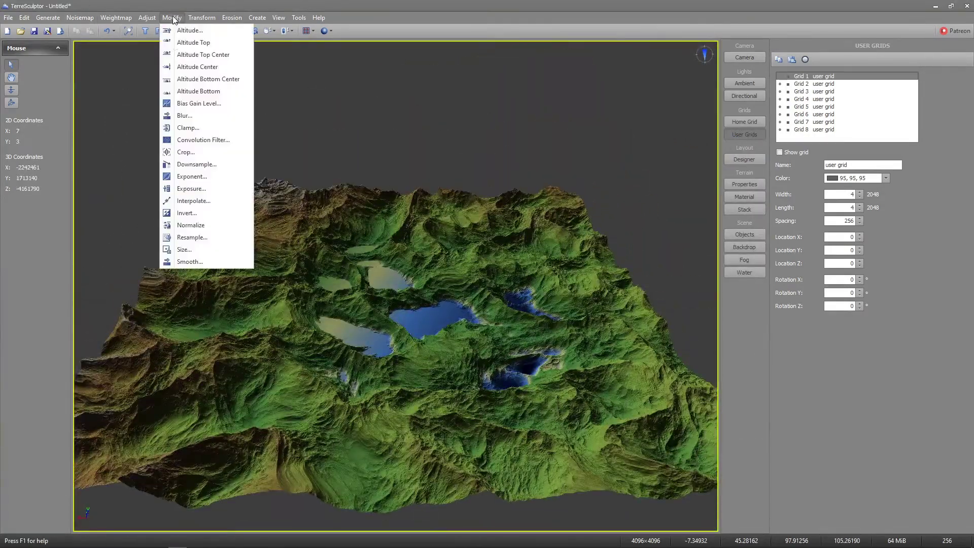
{"action": "mouse_move", "coordinate": [201, 17]}
{"action": "left_click", "coordinate": [220, 140]}
{"action": "left_click_drag", "start_coordinate": [559, 294], "coordinate": [561, 324]}
{"action": "left_click_drag", "start_coordinate": [596, 250], "coordinate": [596, 276]}
{"action": "mouse_move", "coordinate": [560, 323]}
{"action": "left_mouse_down"}
{"action": "mouse_move", "coordinate": [562, 291]}
{"action": "mouse_move", "coordinate": [562, 326]}
{"action": "left_mouse_up"}
{"action": "left_click", "coordinate": [695, 139]}
Apply a Bias Gain Level modification with lowered bias and gain, and shift the terrain to the bottom of the altitude range
{"action": "left_click", "coordinate": [171, 20]}
{"action": "left_click", "coordinate": [199, 103]}
{"action": "mouse_move", "coordinate": [606, 139]}
{"action": "left_mouse_down"}
{"action": "mouse_move", "coordinate": [622, 138]}
{"action": "mouse_move", "coordinate": [597, 139]}
{"action": "left_mouse_up"}
{"action": "left_click_drag", "start_coordinate": [598, 175], "coordinate": [574, 173]}
{"action": "left_click", "coordinate": [734, 139]}
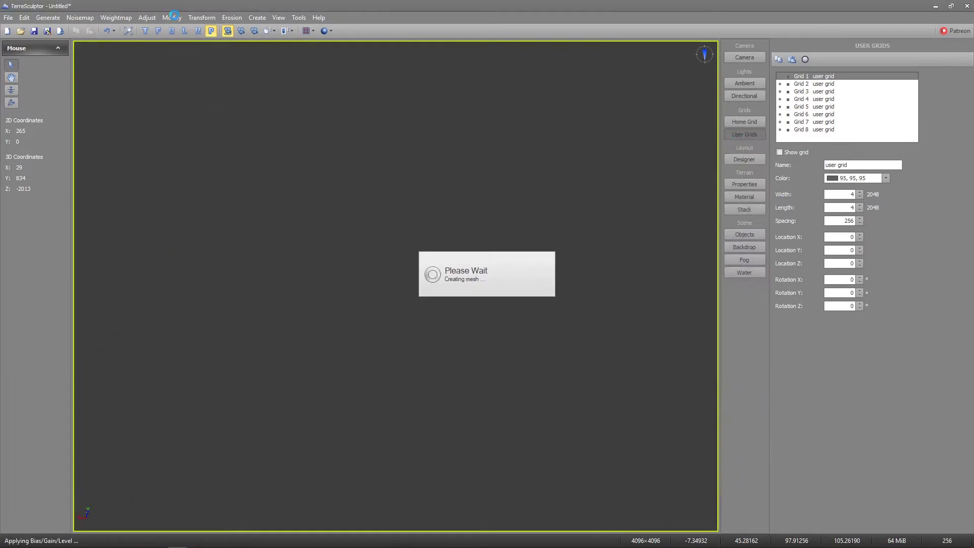
{"action": "left_click", "coordinate": [172, 17]}
{"action": "left_click", "coordinate": [194, 89]}
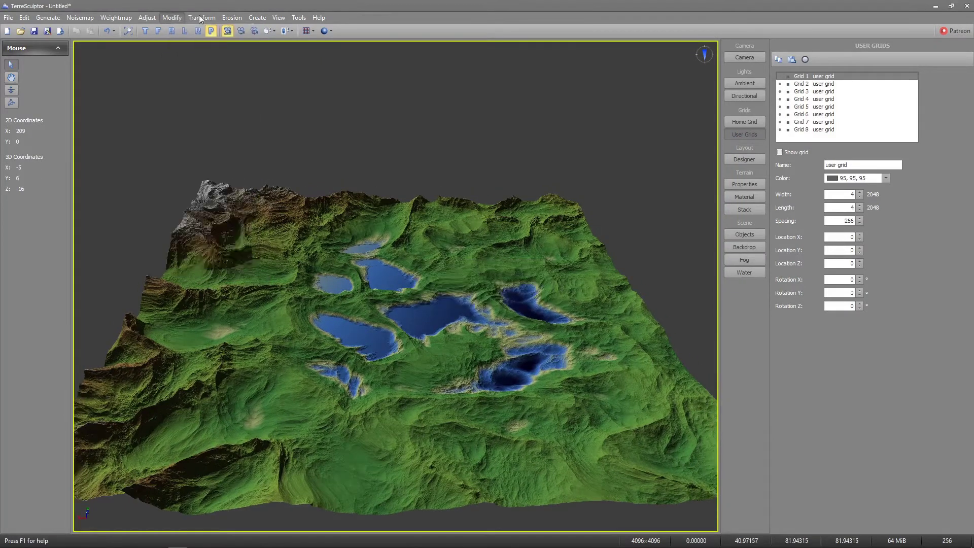
Tilt the terrain at 292 degrees with an angle of 34
{"action": "left_click", "coordinate": [200, 18]}
{"action": "left_click", "coordinate": [198, 280]}
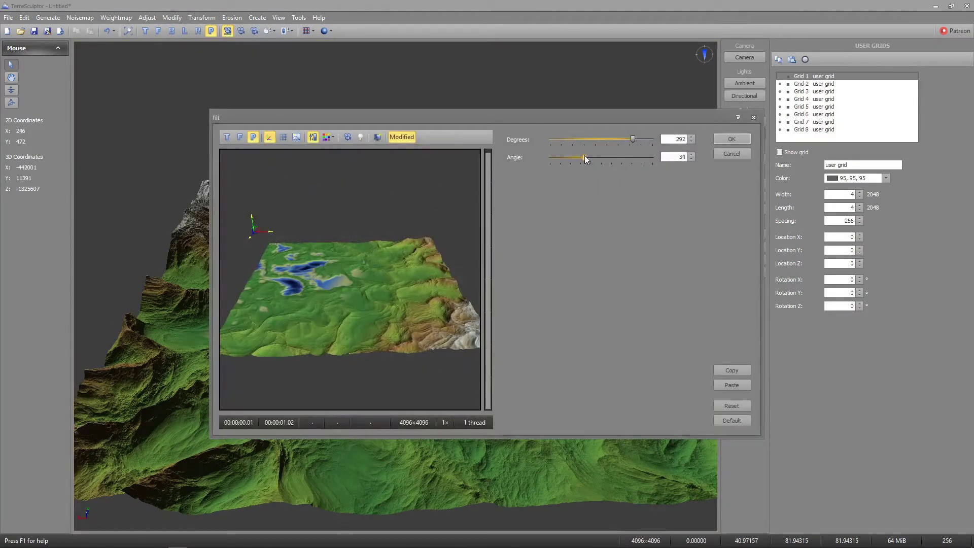
{"action": "left_click", "coordinate": [731, 139]}
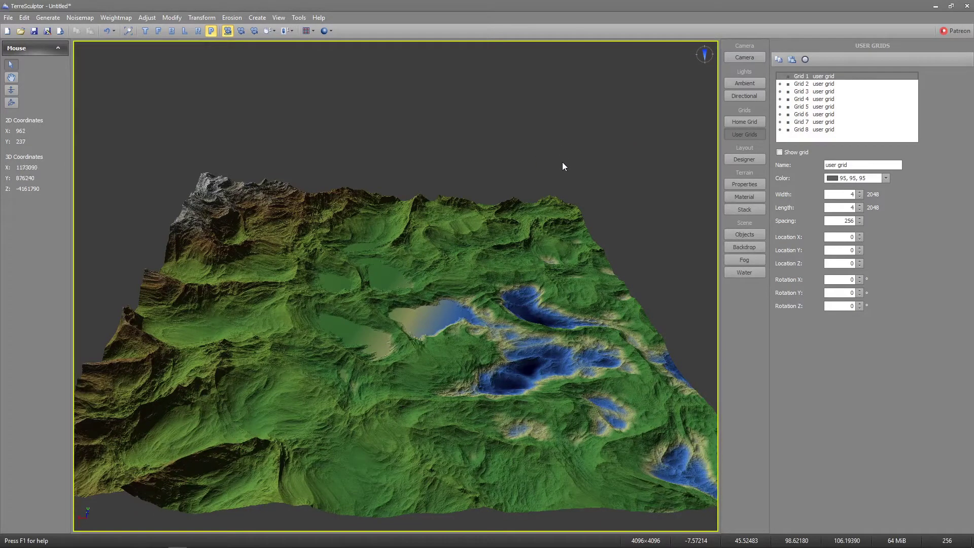
Export an altitude weightmap with low 41.5, high 100 and falloff 10.5 as a 16-bit grayscale PNG, overwriting Ridge_mask
{"action": "left_click", "coordinate": [171, 17]}
{"action": "left_click", "coordinate": [116, 29]}
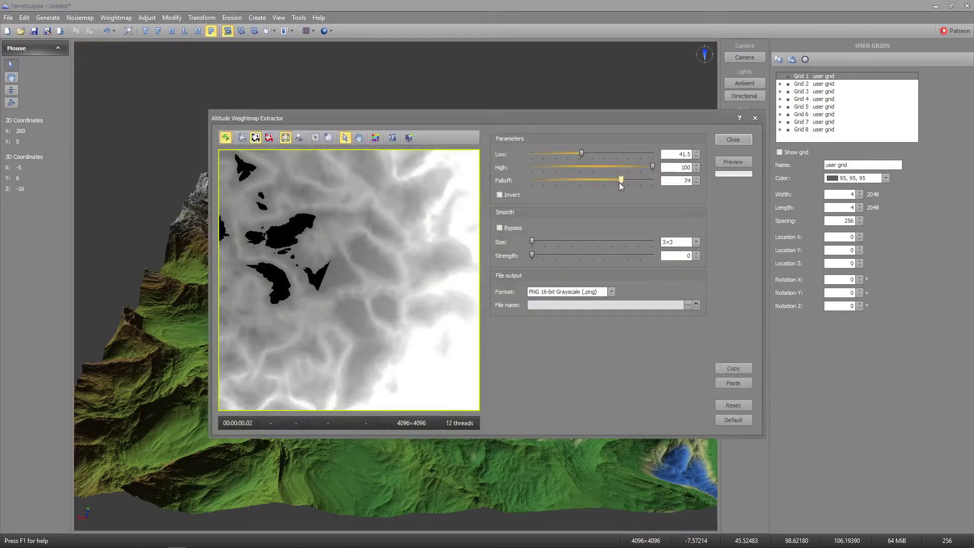
{"action": "left_click_drag", "start_coordinate": [619, 181], "coordinate": [545, 160]}
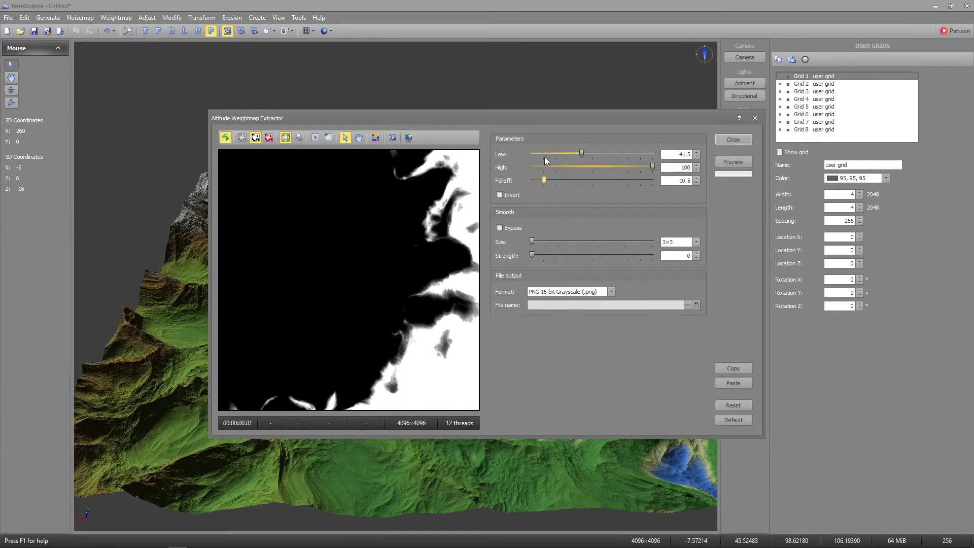
{"action": "left_click", "coordinate": [687, 304]}
{"action": "left_click", "coordinate": [352, 234]}
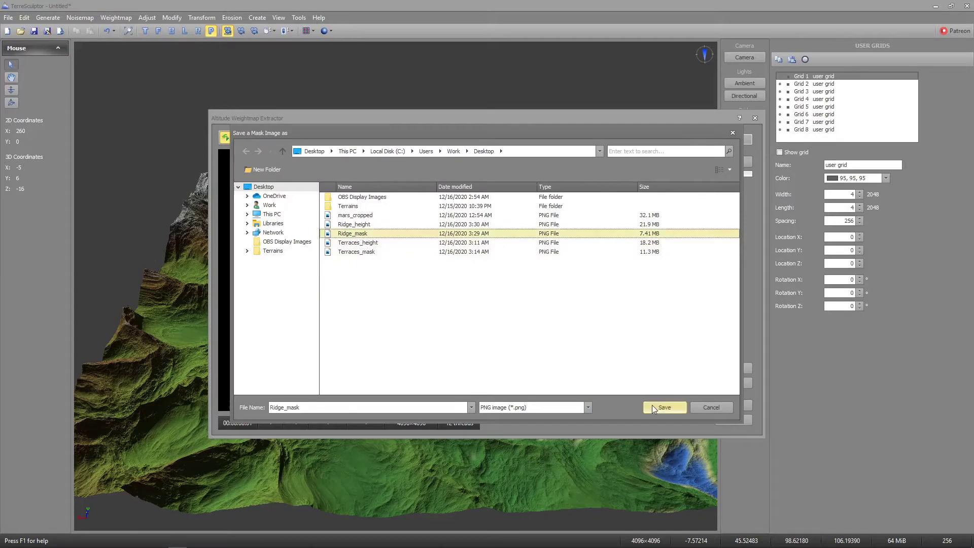
{"action": "left_click", "coordinate": [665, 407]}
{"action": "left_click", "coordinate": [518, 316]}
Export a second altitude weightmap with low and falloff raised to their maximum, overwriting Ridge_height
{"action": "left_click_drag", "start_coordinate": [582, 152], "coordinate": [653, 153]}
{"action": "left_click_drag", "start_coordinate": [544, 180], "coordinate": [653, 180]}
{"action": "left_click", "coordinate": [687, 305]}
{"action": "left_click", "coordinate": [353, 224]}
{"action": "left_click", "coordinate": [665, 407]}
{"action": "left_click", "coordinate": [525, 319]}
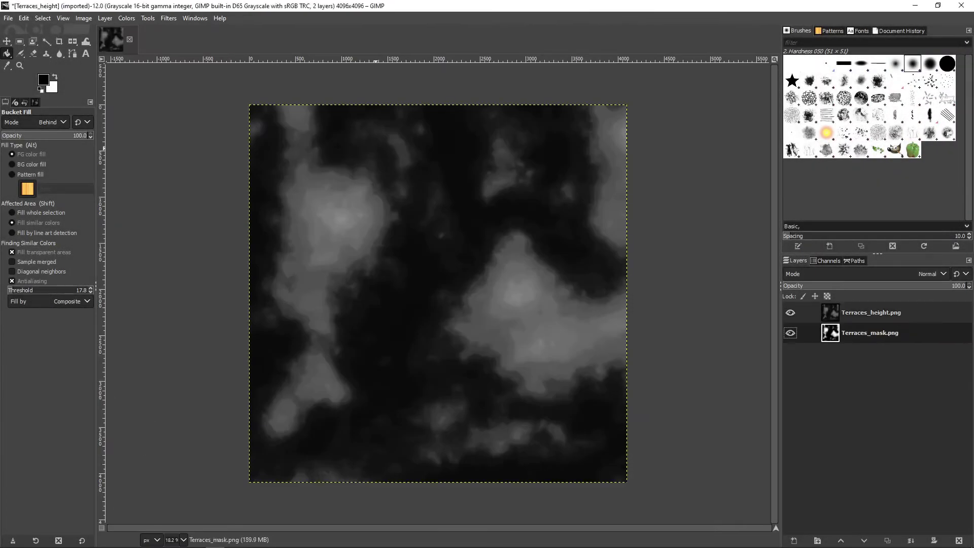
In GIMP, check the mask beneath the Terraces_height layer and rotate the whole image by 180 degrees
{"action": "left_click", "coordinate": [789, 313]}
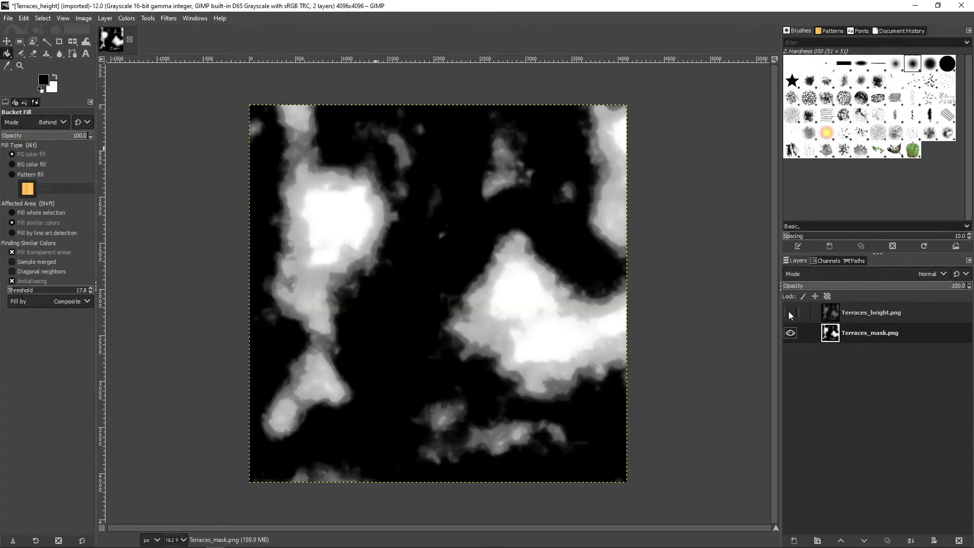
{"action": "left_click", "coordinate": [790, 313]}
{"action": "left_click", "coordinate": [84, 18]}
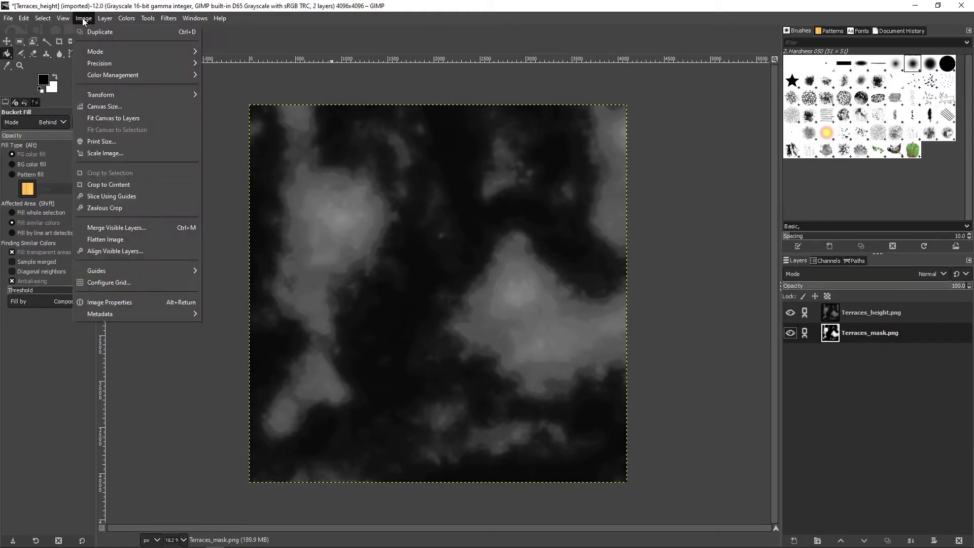
{"action": "mouse_move", "coordinate": [132, 94]}
{"action": "left_click", "coordinate": [276, 154]}
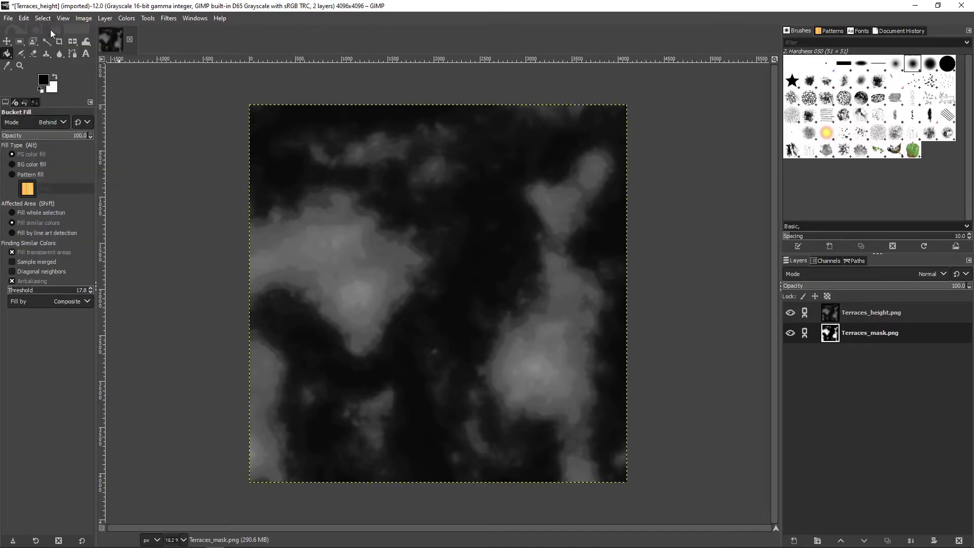
Move the two linked terrace layers up and slightly left together, and crop the image to the selection
{"action": "key", "text": "m"}
{"action": "left_click_drag", "start_coordinate": [419, 198], "coordinate": [411, 143]}
{"action": "right_click", "coordinate": [424, 246]}
{"action": "mouse_move", "coordinate": [449, 310]}
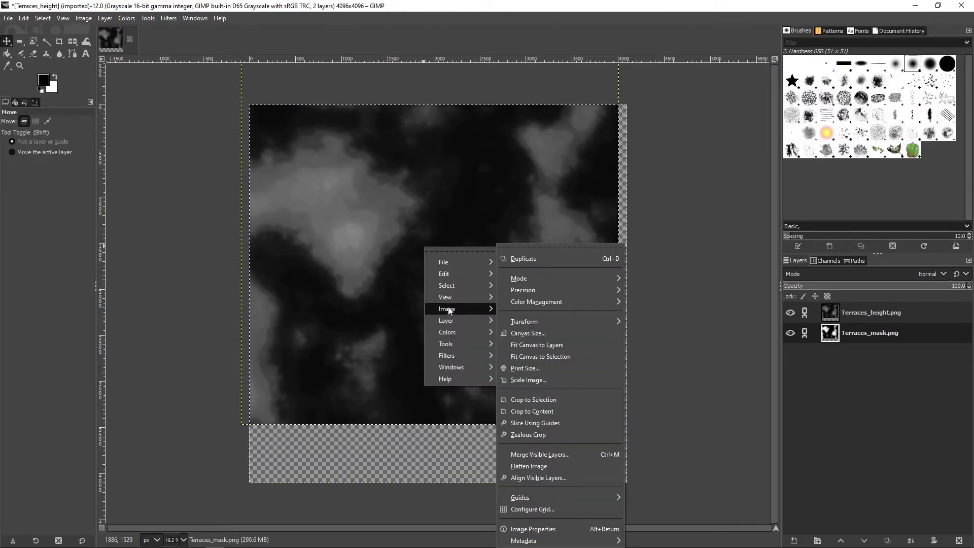
{"action": "left_click", "coordinate": [530, 399]}
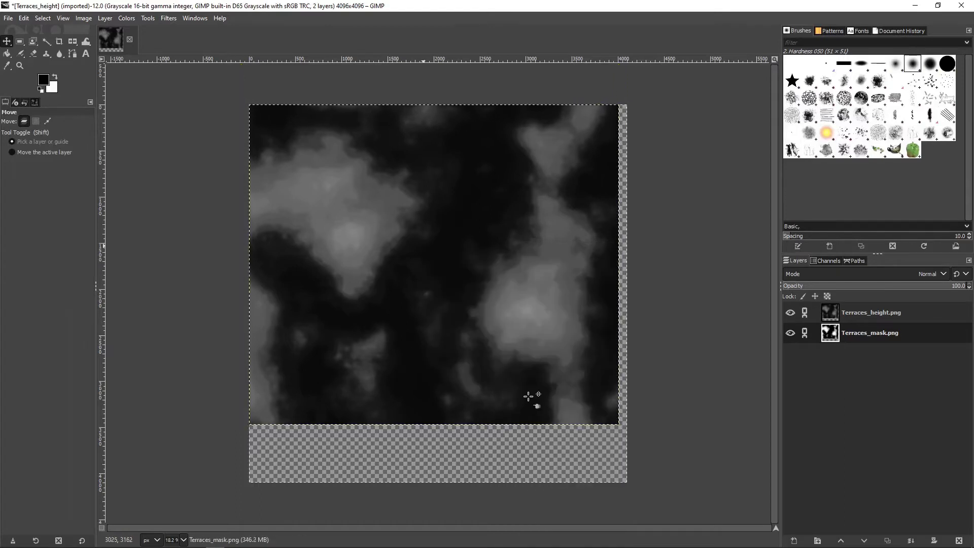
Set the Airbrush to Normal mode, size 782, without Smooth stroke, and move Terraces_mask above Terraces_height
{"action": "left_click", "coordinate": [21, 53]}
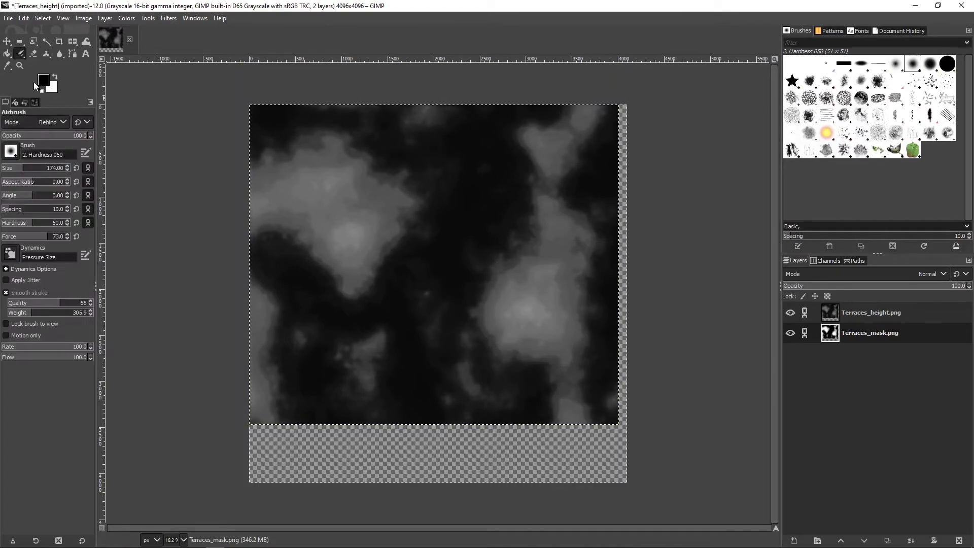
{"action": "left_click", "coordinate": [26, 292]}
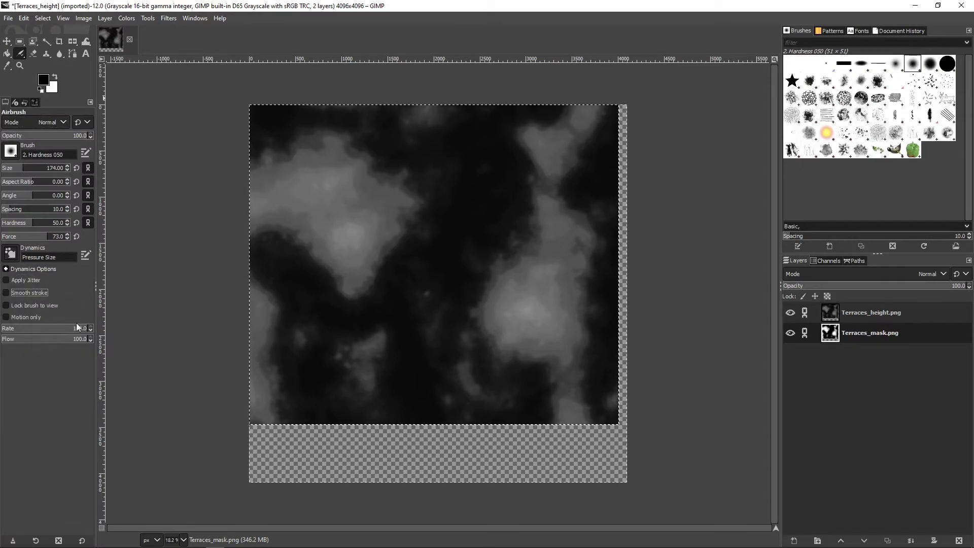
{"action": "left_click", "coordinate": [58, 167]}
{"action": "left_click_drag", "start_coordinate": [794, 334], "coordinate": [785, 315]}
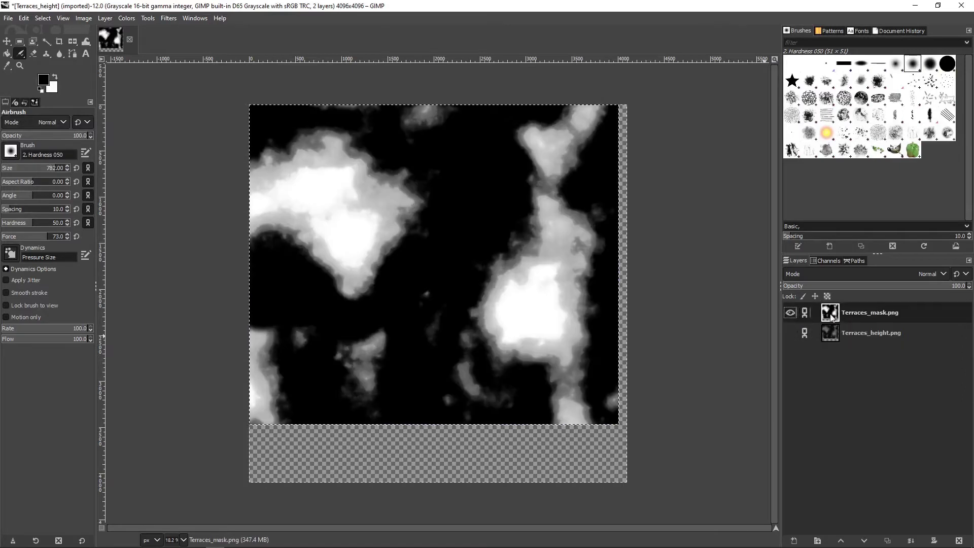
Airbrush the mask black except for its large upper-left shape, using the 2. Hardness 075 brush at size 806, hardness 100 and force 100
{"action": "left_click", "coordinate": [13, 156]}
{"action": "left_click", "coordinate": [35, 184]}
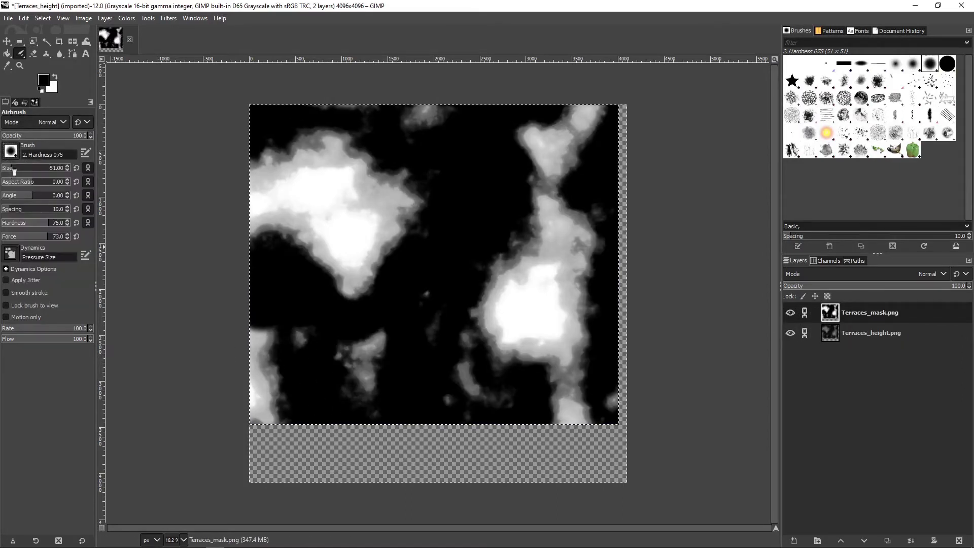
{"action": "left_click", "coordinate": [56, 167]}
{"action": "left_click", "coordinate": [76, 223]}
{"action": "left_click", "coordinate": [77, 237]}
{"action": "left_click_drag", "start_coordinate": [297, 361], "coordinate": [273, 384]}
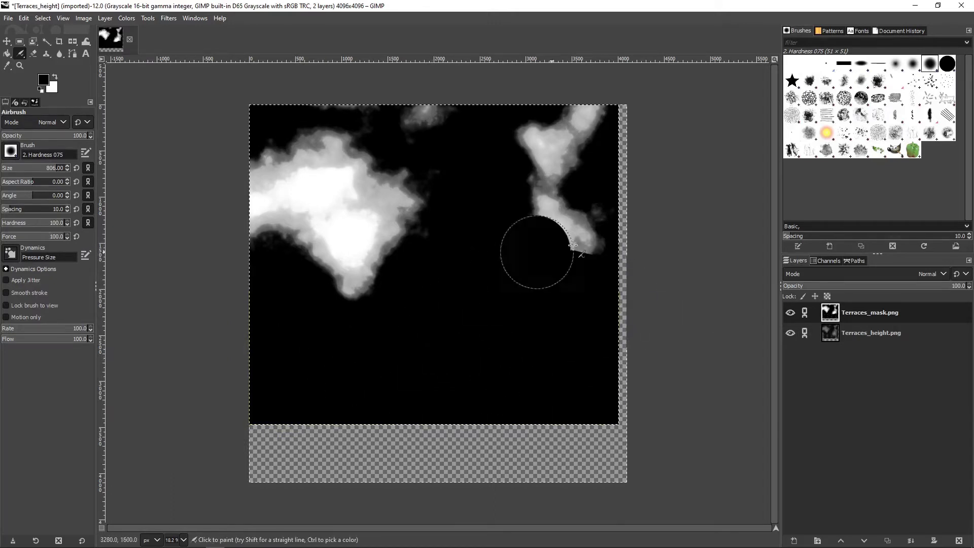
{"action": "mouse_move", "coordinate": [554, 362]}
{"action": "left_mouse_down"}
{"action": "mouse_move", "coordinate": [561, 148]}
{"action": "mouse_move", "coordinate": [543, 121]}
{"action": "left_mouse_up"}
Set the airbrush size to 114 and turn off the grid display
{"action": "left_click", "coordinate": [18, 167]}
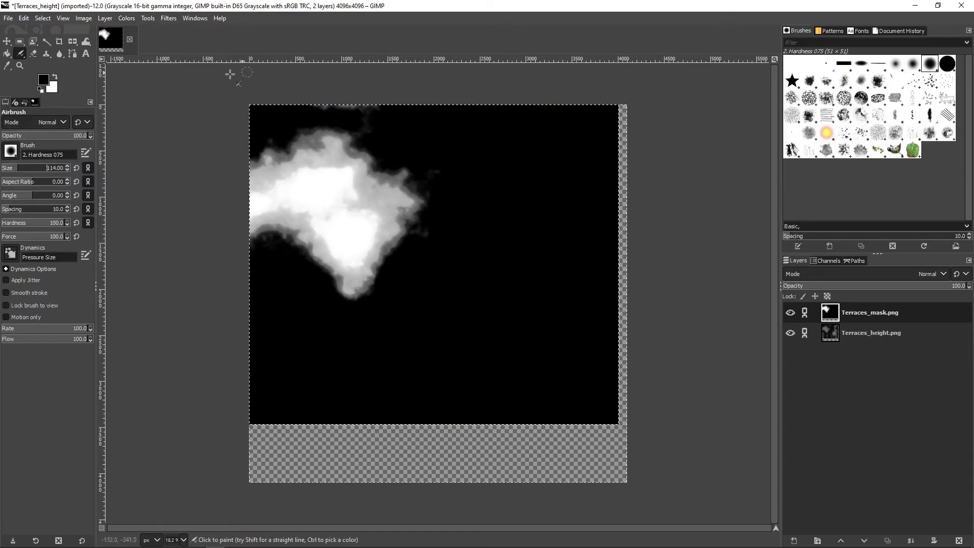
{"action": "key", "text": "m"}
{"action": "scroll", "coordinate": [348, 108], "scroll_direction": "up", "scroll_amount": 2, "text": "ctrl"}
{"action": "scroll", "coordinate": [377, 140], "scroll_direction": "down", "scroll_amount": 2, "text": "ctrl"}
{"action": "left_click", "coordinate": [63, 18]}
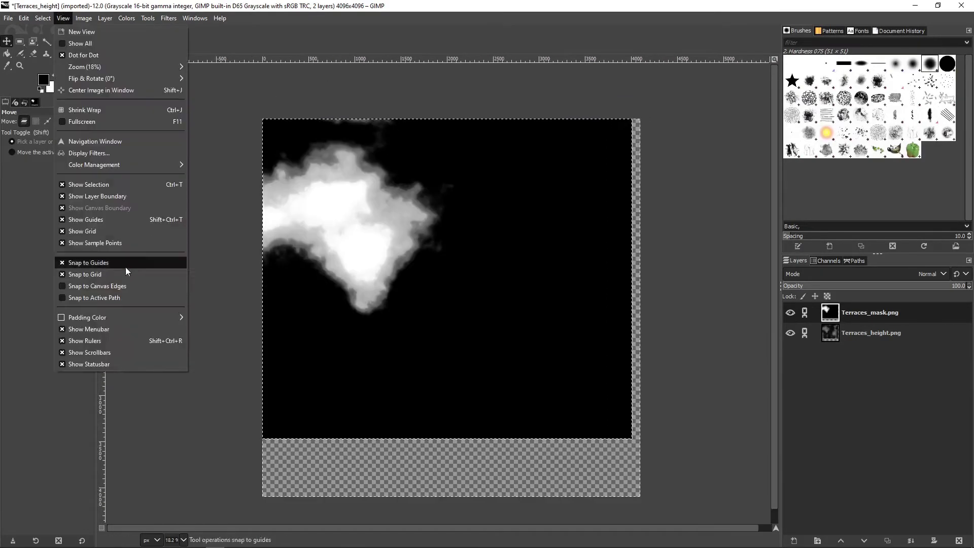
{"action": "left_click", "coordinate": [116, 231]}
Airbrush away the faint remnants along the mask's upper edge at size 181, and soften nearby wisps with rate 8.8, flow 2.9 and size 65
{"action": "scroll", "coordinate": [324, 132], "scroll_direction": "up", "scroll_amount": 4, "text": "ctrl"}
{"action": "left_click", "coordinate": [19, 55]}
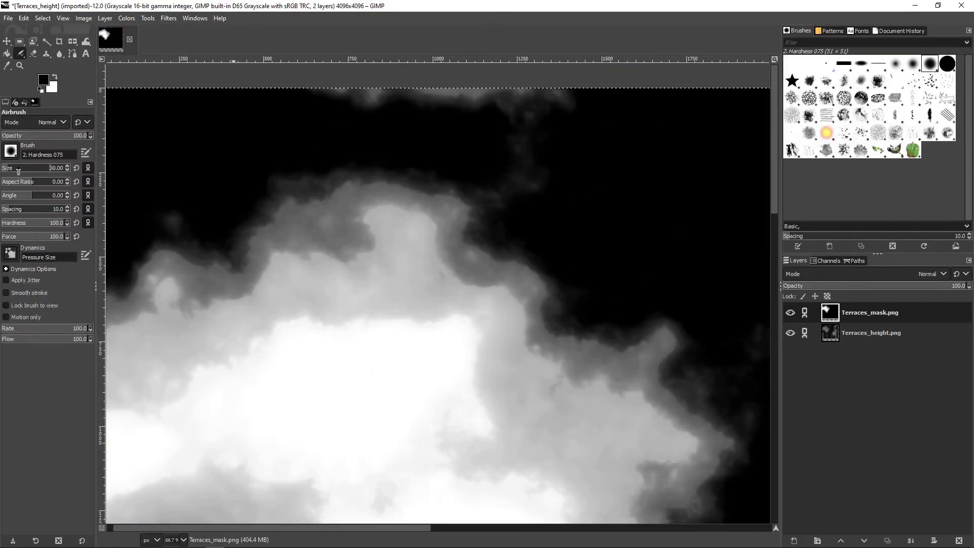
{"action": "left_click", "coordinate": [4, 338]}
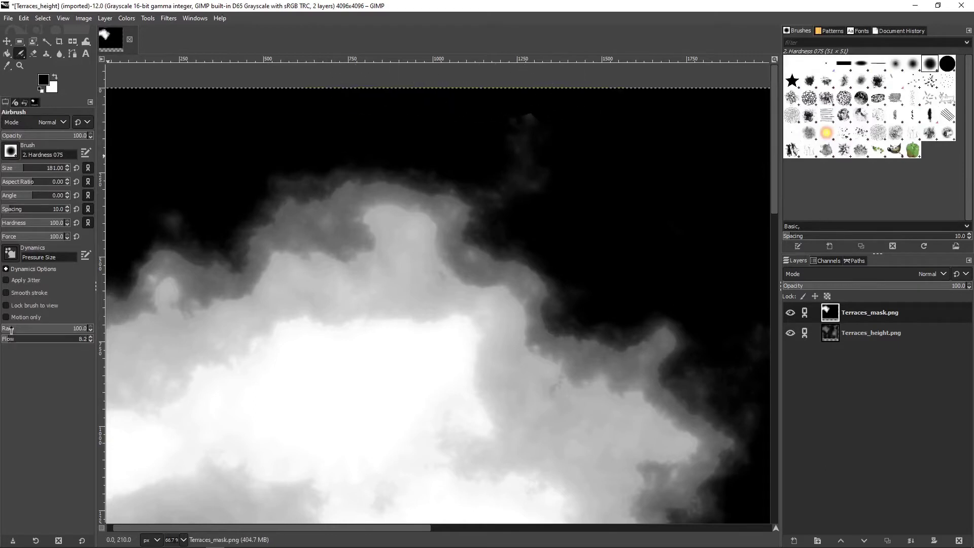
{"action": "left_click", "coordinate": [9, 328]}
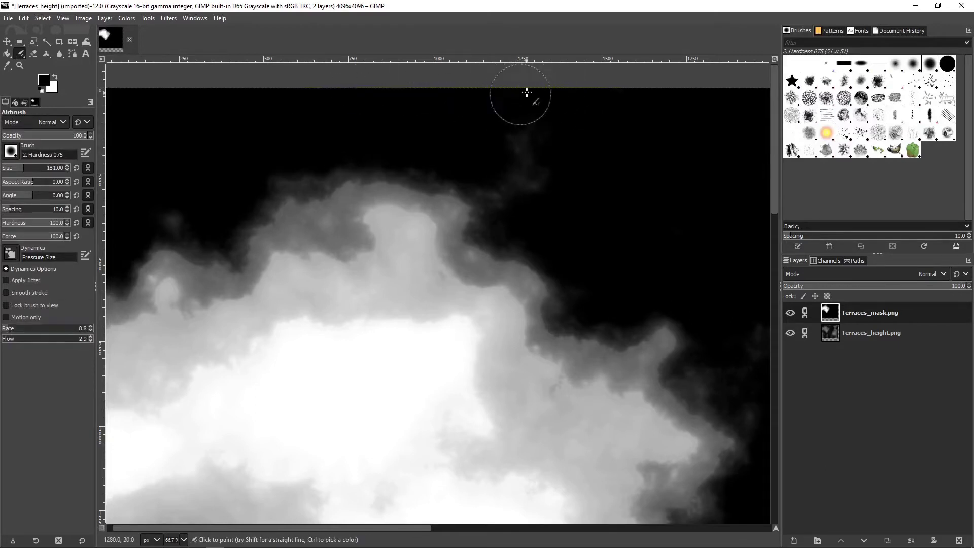
{"action": "left_click", "coordinate": [13, 167]}
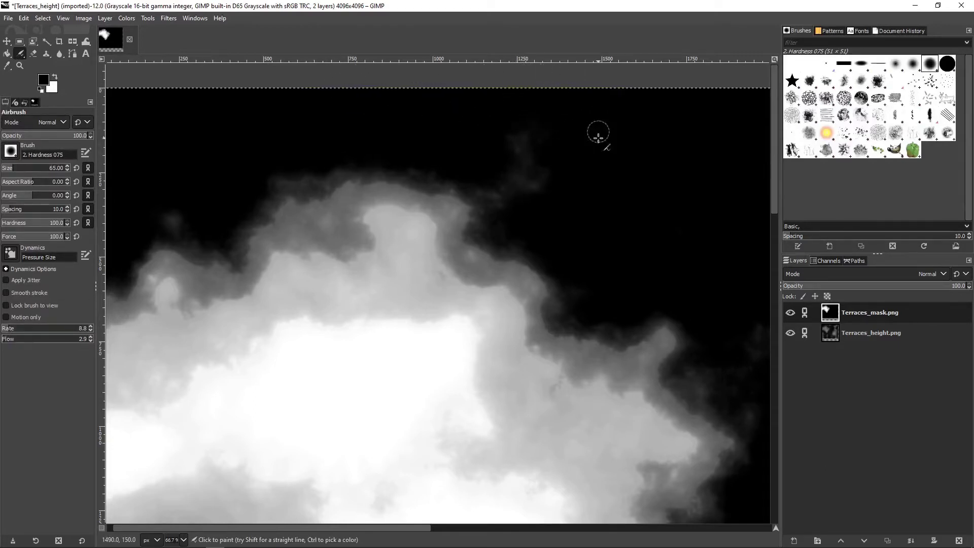
{"action": "scroll", "coordinate": [431, 207], "scroll_direction": "down", "scroll_amount": 6, "text": "ctrl"}
{"action": "scroll", "coordinate": [431, 207], "scroll_direction": "up", "scroll_amount": 2, "text": "ctrl"}
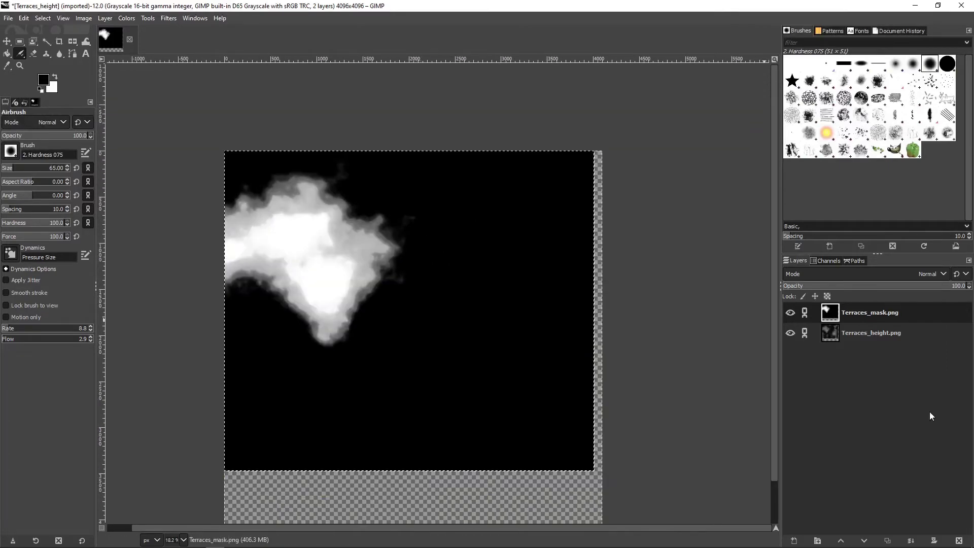
Raise the black background layer's opacity to 100 and check it behind the height and mask layers
{"action": "left_click", "coordinate": [790, 312]}
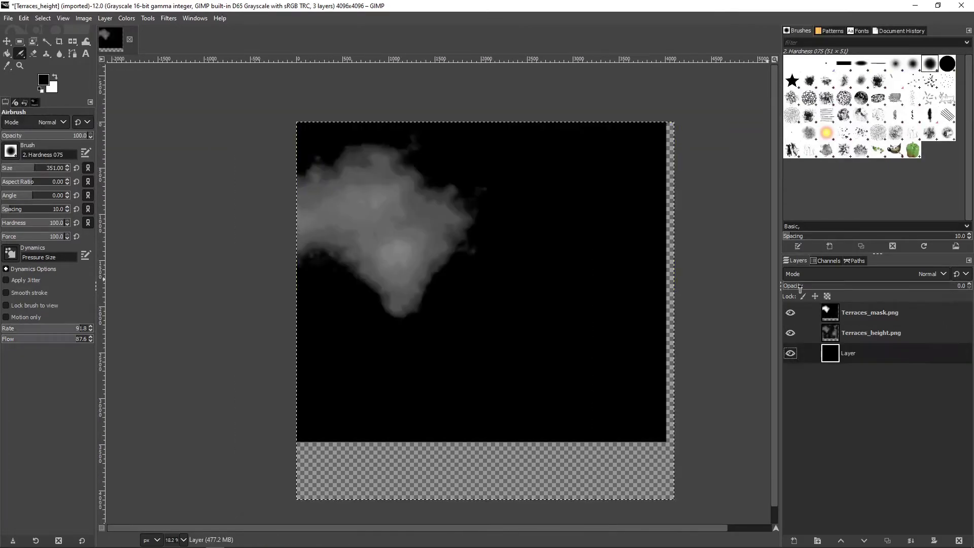
{"action": "left_click_drag", "start_coordinate": [800, 286], "coordinate": [969, 286]}
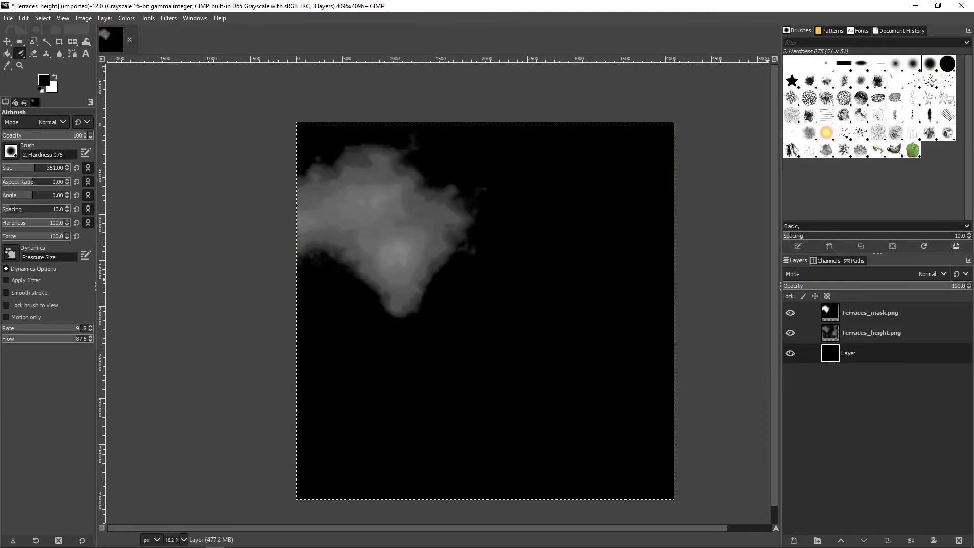
{"action": "left_click", "coordinate": [790, 333]}
{"action": "left_click", "coordinate": [790, 312]}
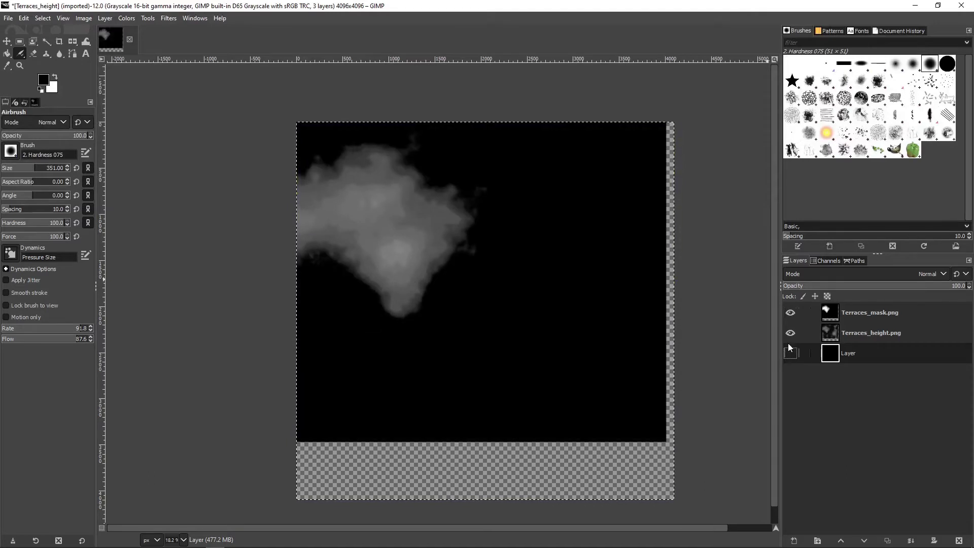
Create a new layer from the visible Terraces_height and black background layers with the mask hidden
{"action": "left_click", "coordinate": [790, 312]}
{"action": "left_click", "coordinate": [790, 353]}
{"action": "right_click", "coordinate": [830, 333]}
{"action": "left_click", "coordinate": [866, 86]}
Hide the height, mask and black background layers, leaving only the Visible layer shown, and move it above Terraces_mask
{"action": "left_click", "coordinate": [790, 333]}
{"action": "left_click", "coordinate": [790, 353]}
{"action": "left_click", "coordinate": [787, 372]}
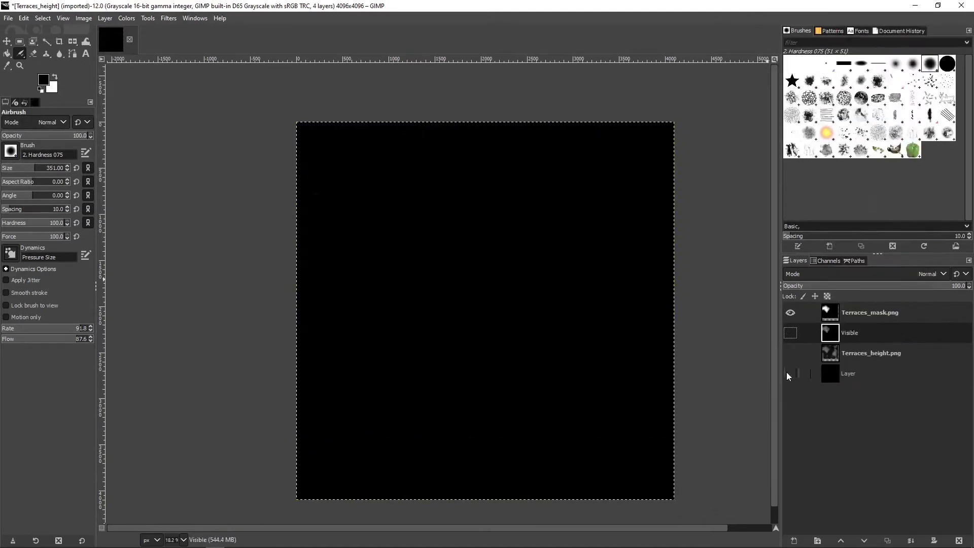
{"action": "left_click", "coordinate": [790, 313]}
{"action": "left_click", "coordinate": [793, 332]}
{"action": "left_click_drag", "start_coordinate": [830, 333], "coordinate": [838, 311]}
Apply Stretch Contrast to the Visible layer of the masked terrace height
{"action": "left_click", "coordinate": [126, 18]}
{"action": "mouse_move", "coordinate": [152, 200]}
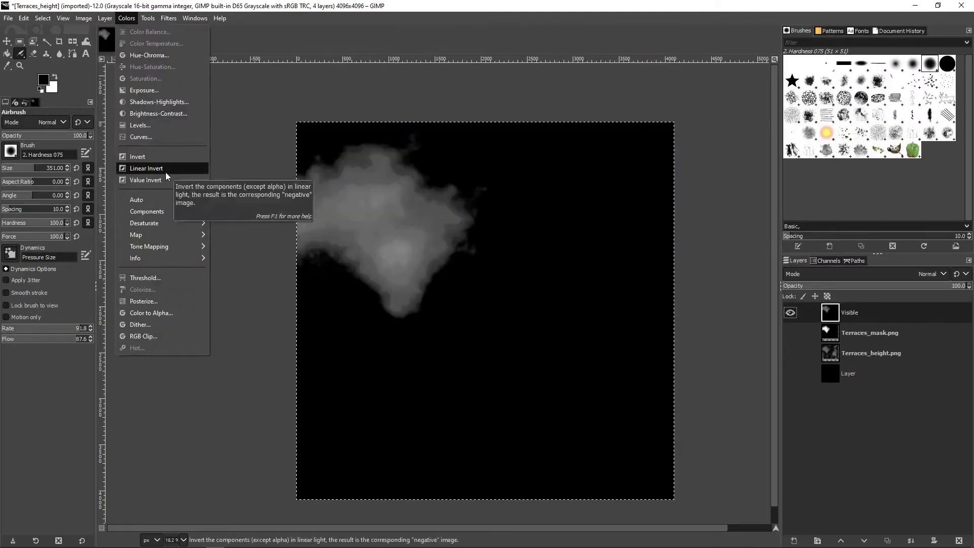
{"action": "left_click", "coordinate": [261, 224]}
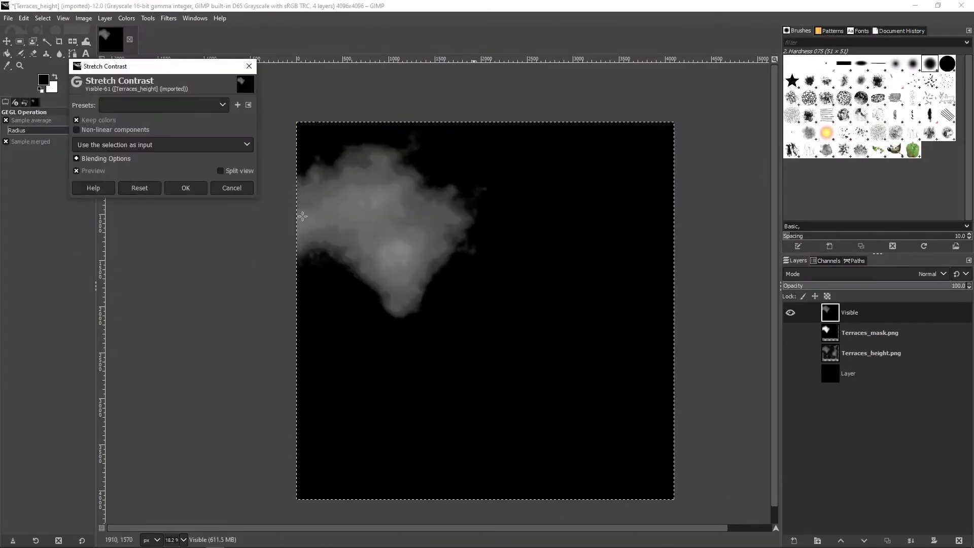
{"action": "left_click", "coordinate": [77, 159]}
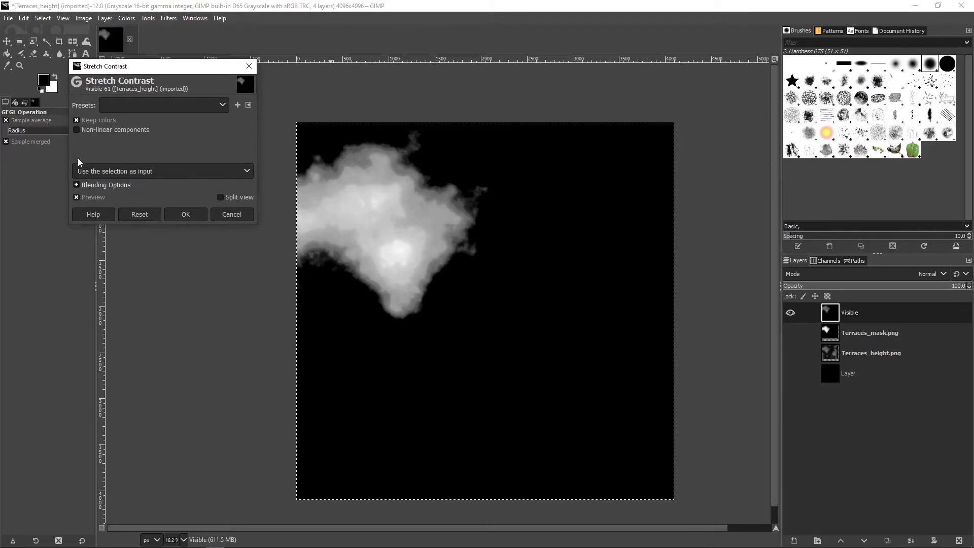
{"action": "left_click", "coordinate": [186, 214]}
Export the contrast-stretched terrace image as Terraces_mask_clean.png in the OBS Display Images folder
{"action": "left_click", "coordinate": [8, 18]}
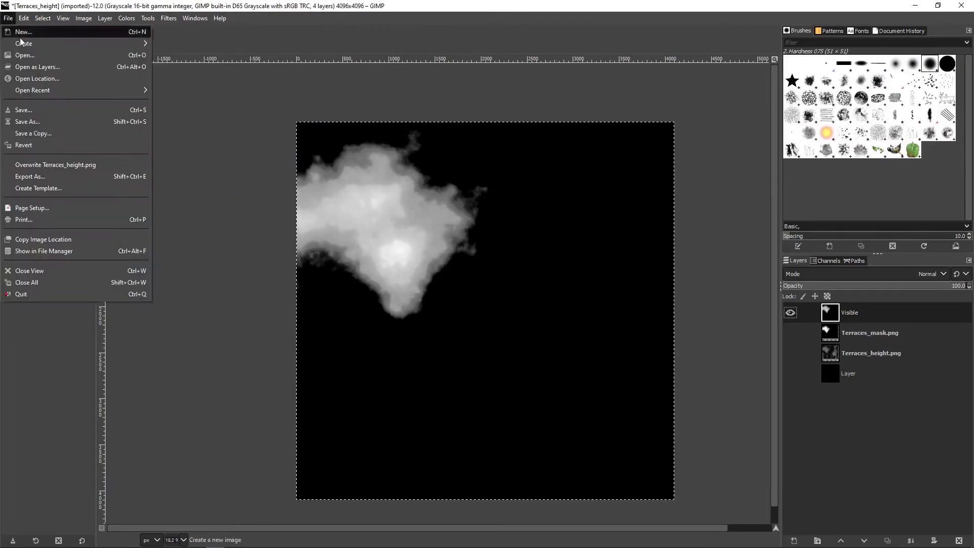
{"action": "left_click", "coordinate": [117, 186]}
{"action": "left_click", "coordinate": [116, 150]}
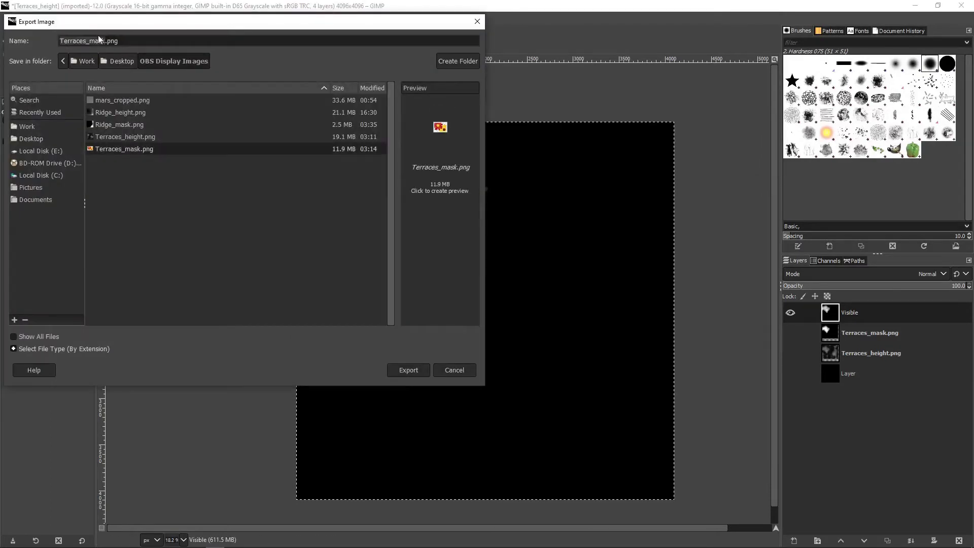
{"action": "left_click", "coordinate": [105, 40]}
{"action": "type", "text": "_clean"}
{"action": "left_click", "coordinate": [405, 370]}
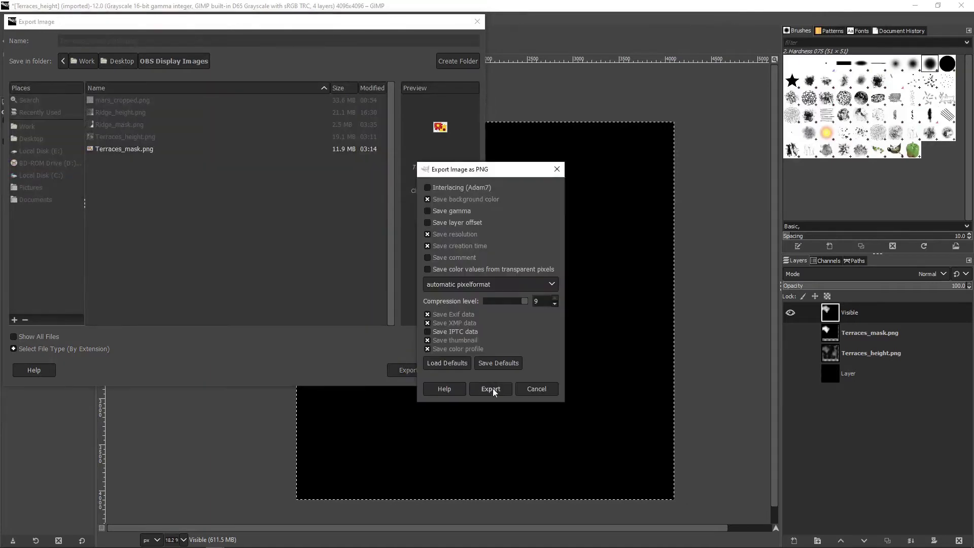
{"action": "left_click", "coordinate": [494, 387]}
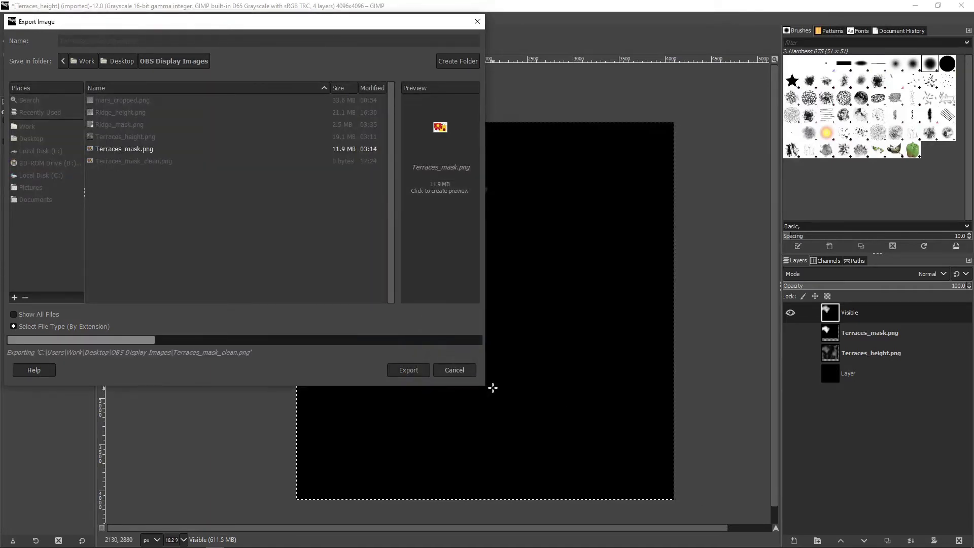
Open the ridge height and mask images as layers and delete the Ridge_mask layer
{"action": "left_click", "coordinate": [8, 18]}
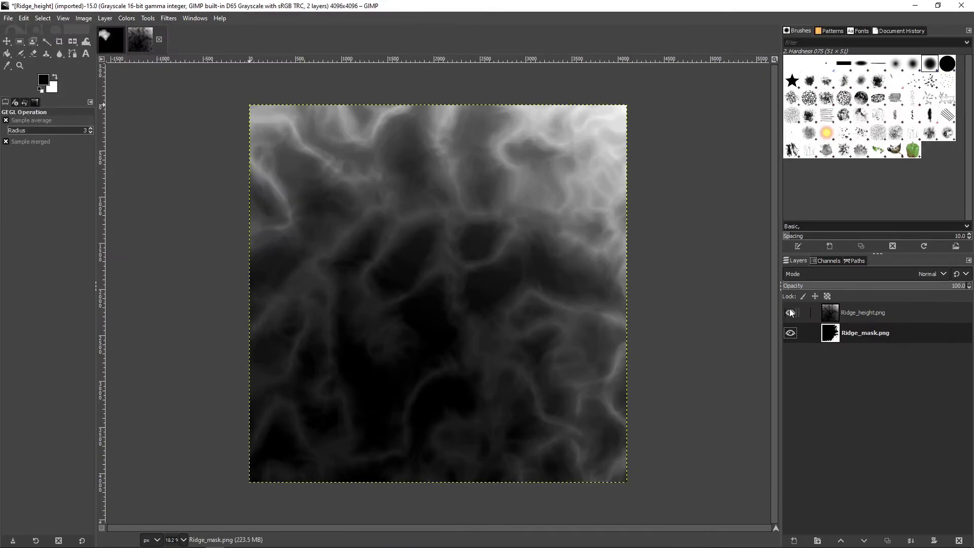
{"action": "right_click", "coordinate": [825, 333]}
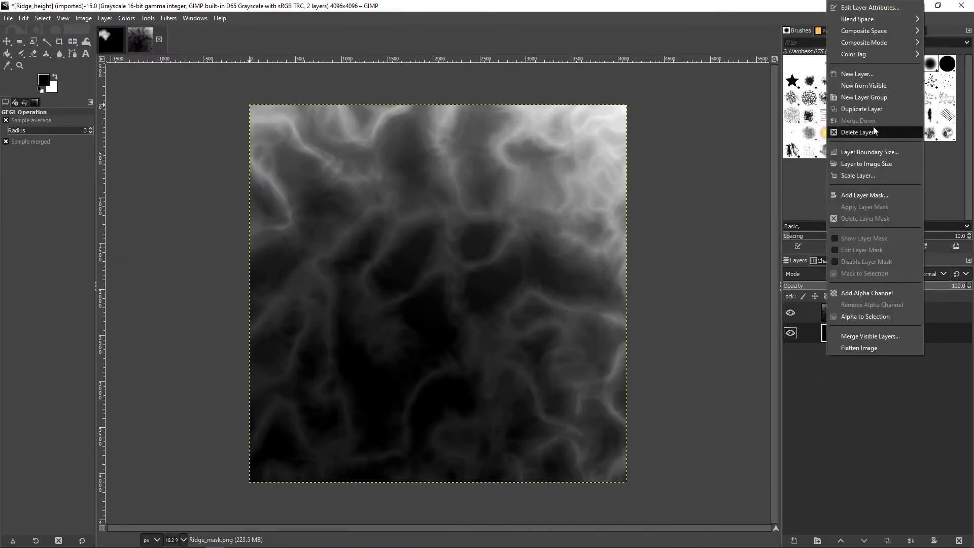
{"action": "left_click", "coordinate": [870, 125]}
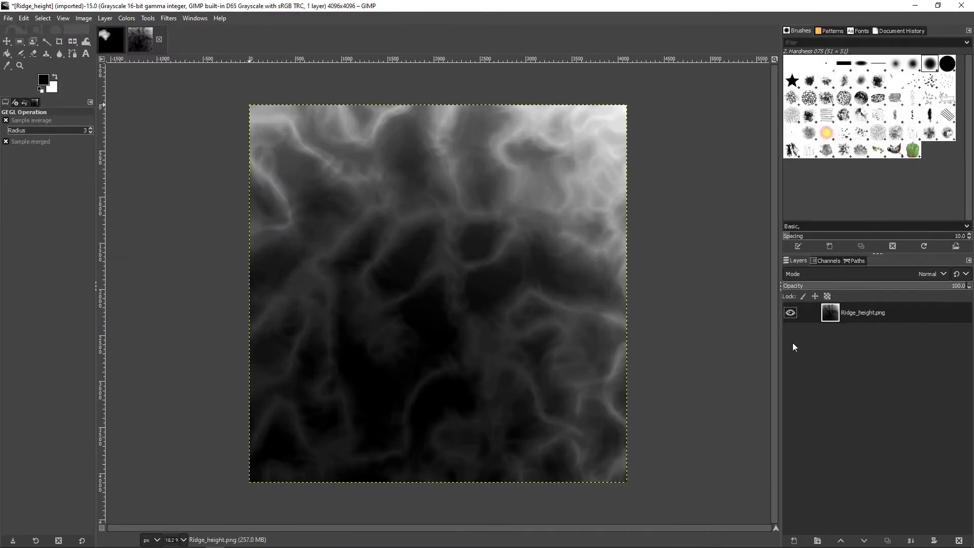
Rotate the Ridge_height image 90° clockwise and add Ridge_mask.png back as a layer
{"action": "left_click", "coordinate": [84, 18]}
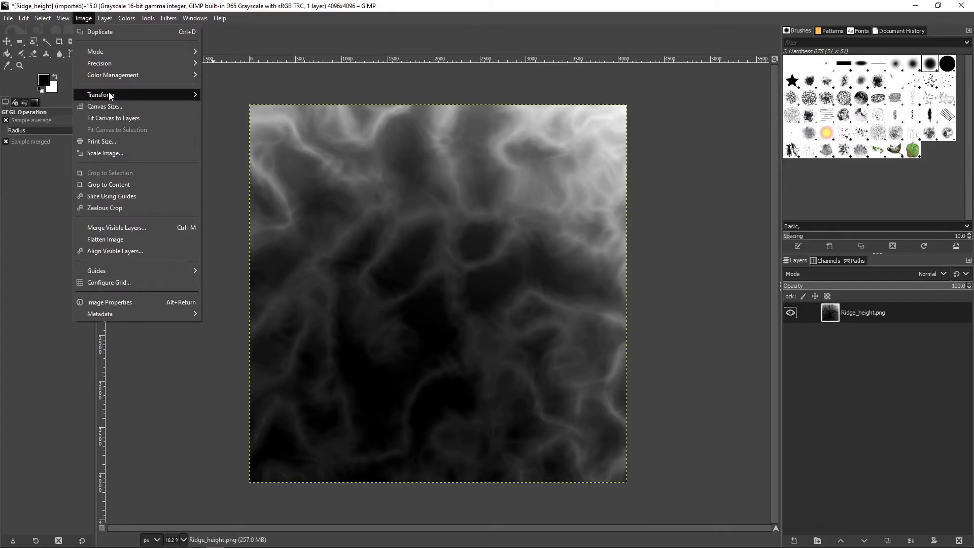
{"action": "mouse_move", "coordinate": [117, 93]}
{"action": "left_click", "coordinate": [259, 122]}
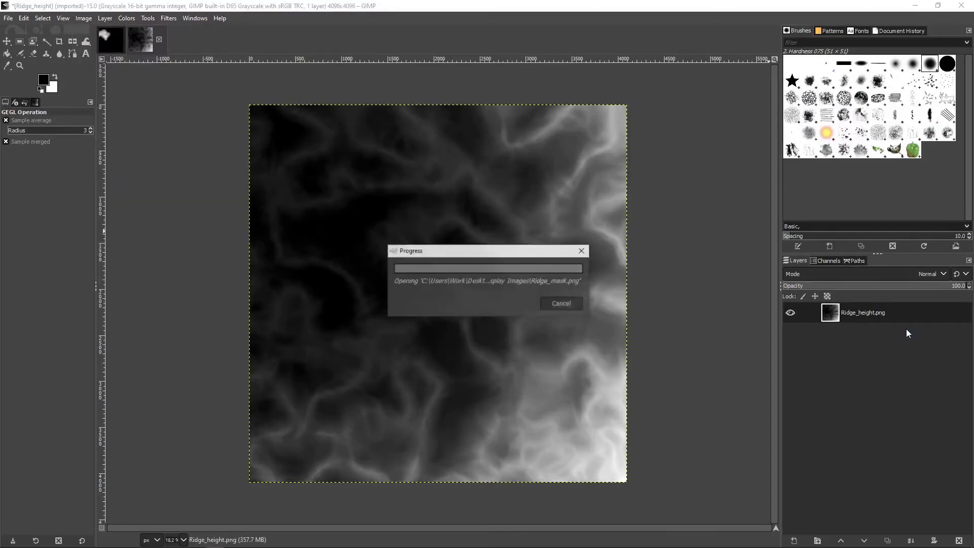
Link the Ridge_height and Ridge_mask layers and rotate the whole image 90° counter-clockwise
{"action": "left_click", "coordinate": [805, 312]}
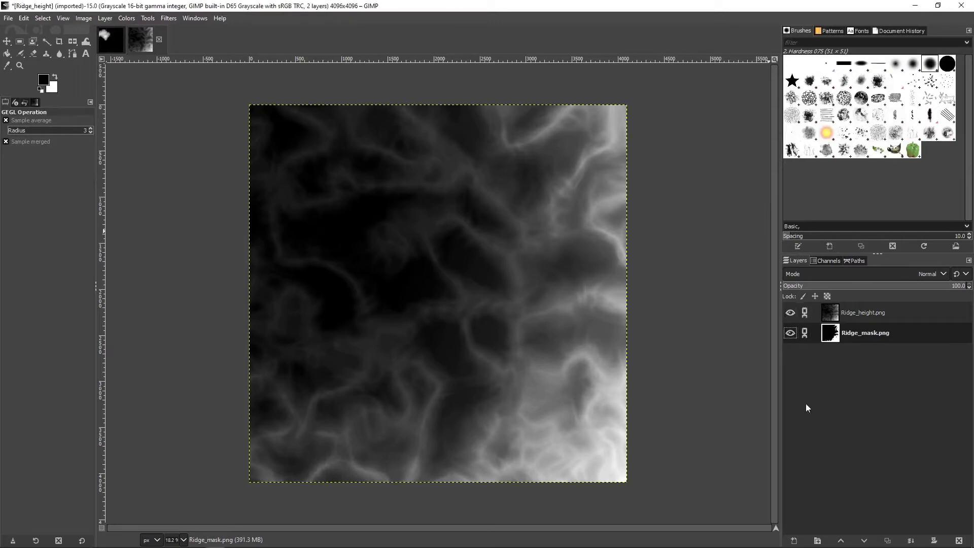
{"action": "right_click", "coordinate": [436, 226]}
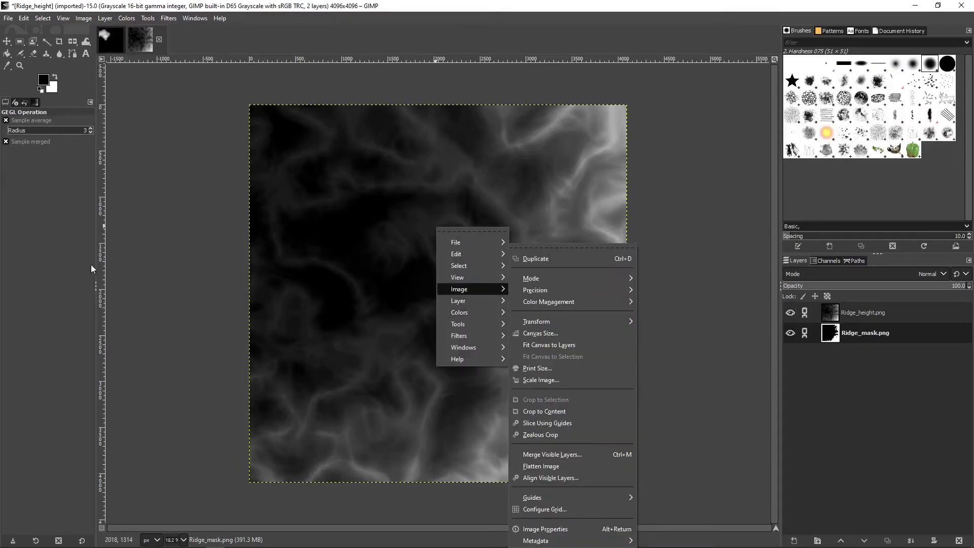
{"action": "right_click", "coordinate": [501, 312]}
{"action": "mouse_move", "coordinate": [549, 376]}
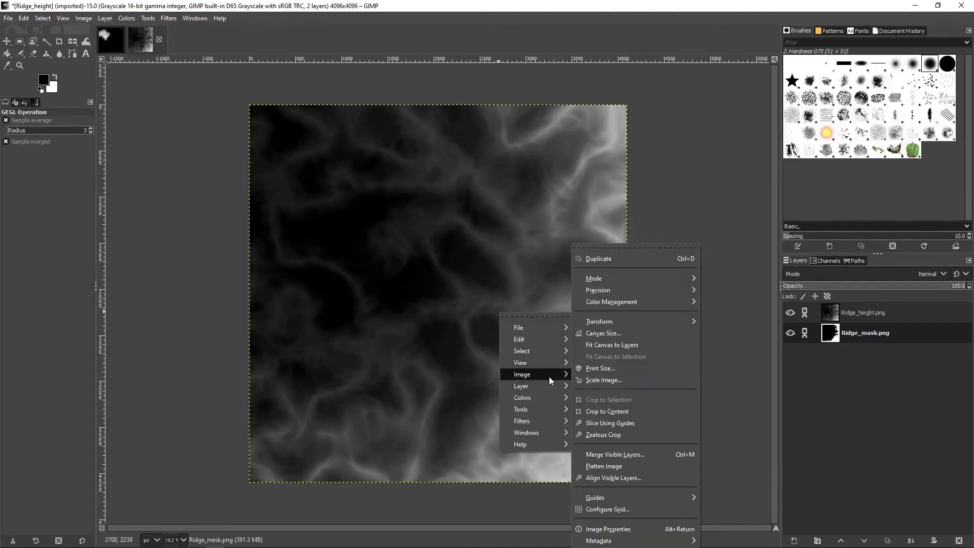
{"action": "mouse_move", "coordinate": [640, 321]}
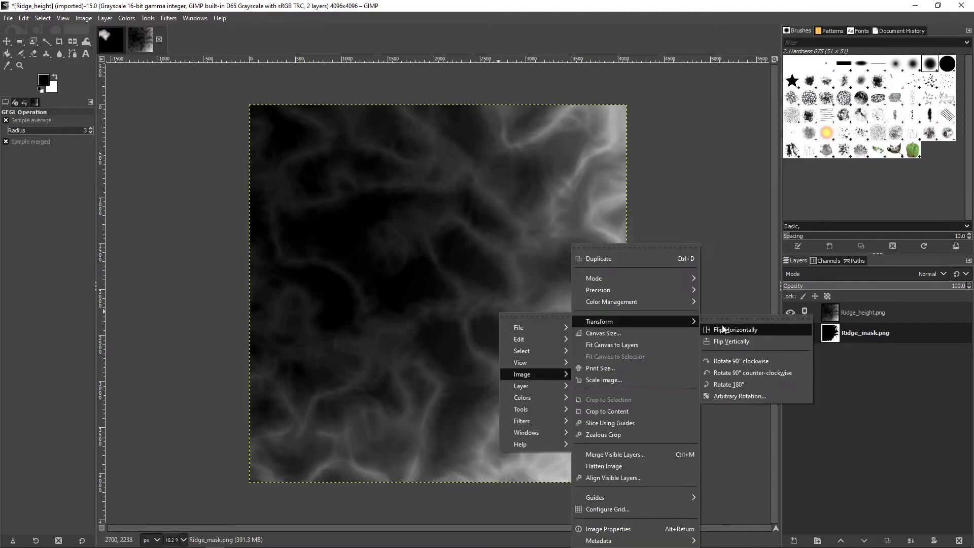
{"action": "left_click", "coordinate": [768, 373]}
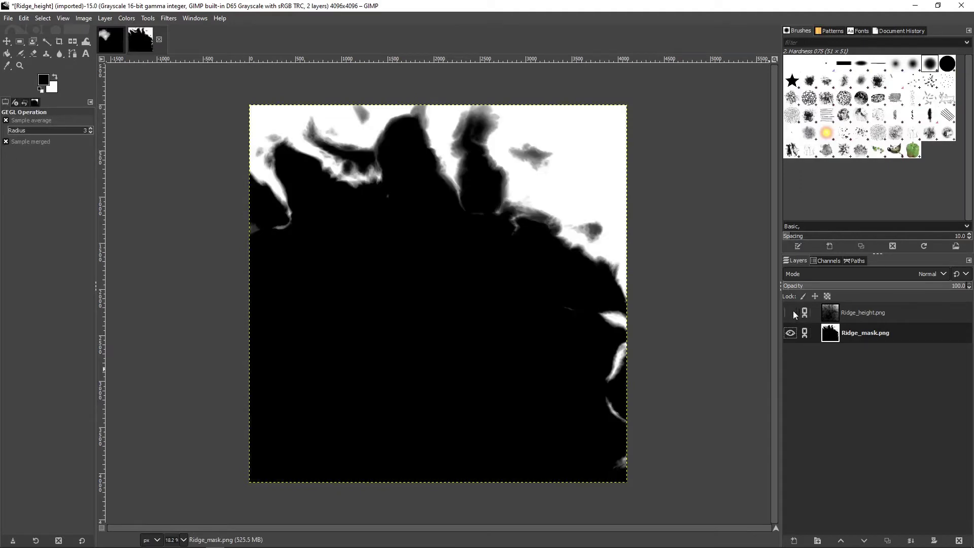
With Ridge_height hidden, airbrush the white streaks along the ridge mask's lower right edge black at size 746
{"action": "left_click", "coordinate": [21, 53]}
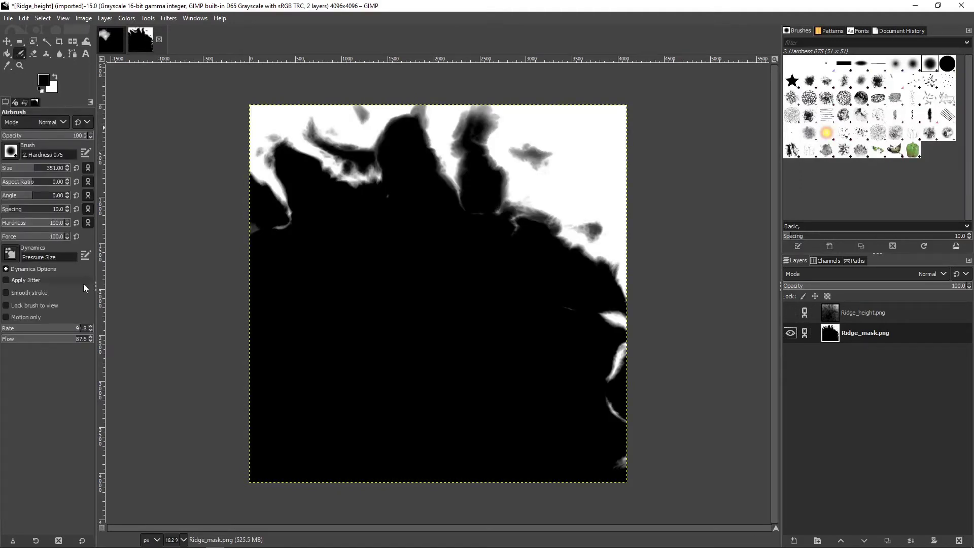
{"action": "left_click_drag", "start_coordinate": [35, 170], "coordinate": [54, 170]}
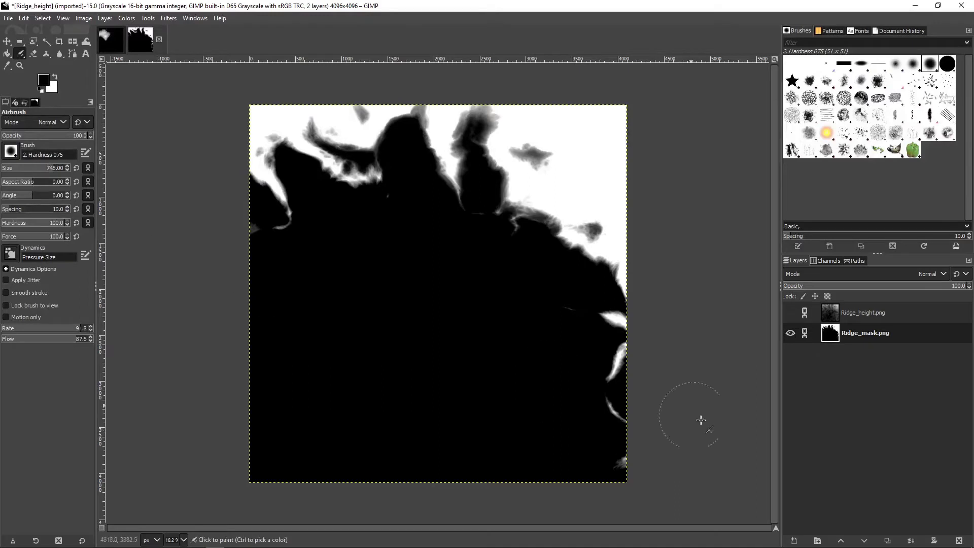
{"action": "scroll", "coordinate": [618, 418], "scroll_direction": "up", "scroll_amount": 2, "text": "ctrl"}
{"action": "left_click_drag", "start_coordinate": [539, 417], "coordinate": [613, 545]}
{"action": "scroll", "coordinate": [583, 474], "scroll_direction": "down", "scroll_amount": 1, "text": "ctrl"}
{"action": "left_click_drag", "start_coordinate": [586, 463], "coordinate": [566, 395]}
{"action": "mouse_move", "coordinate": [592, 442]}
{"action": "middle_mouse_down"}
{"action": "mouse_move", "coordinate": [596, 406]}
{"action": "mouse_move", "coordinate": [579, 444]}
{"action": "middle_mouse_up"}
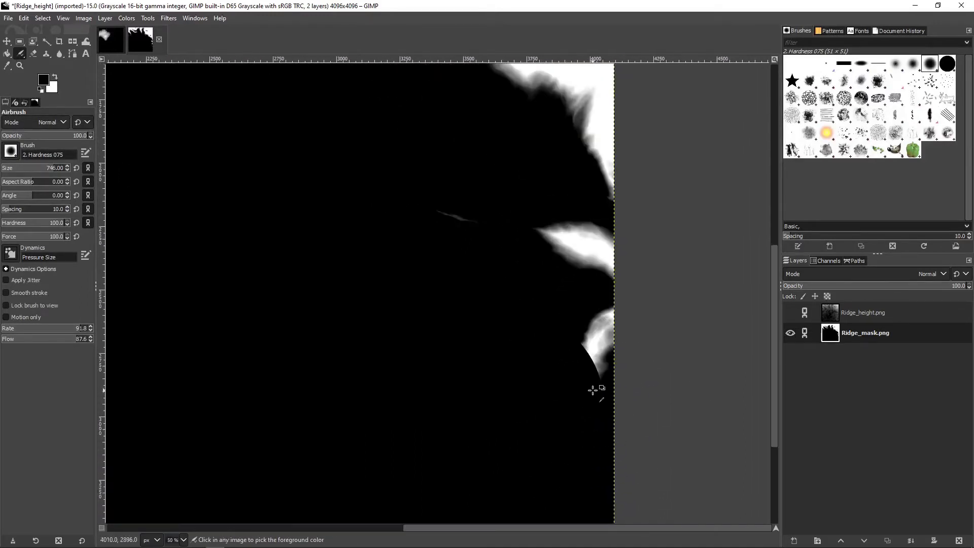
{"action": "mouse_move", "coordinate": [592, 390]}
{"action": "left_mouse_down"}
{"action": "mouse_move", "coordinate": [555, 299]}
{"action": "mouse_move", "coordinate": [430, 260]}
{"action": "left_mouse_up"}
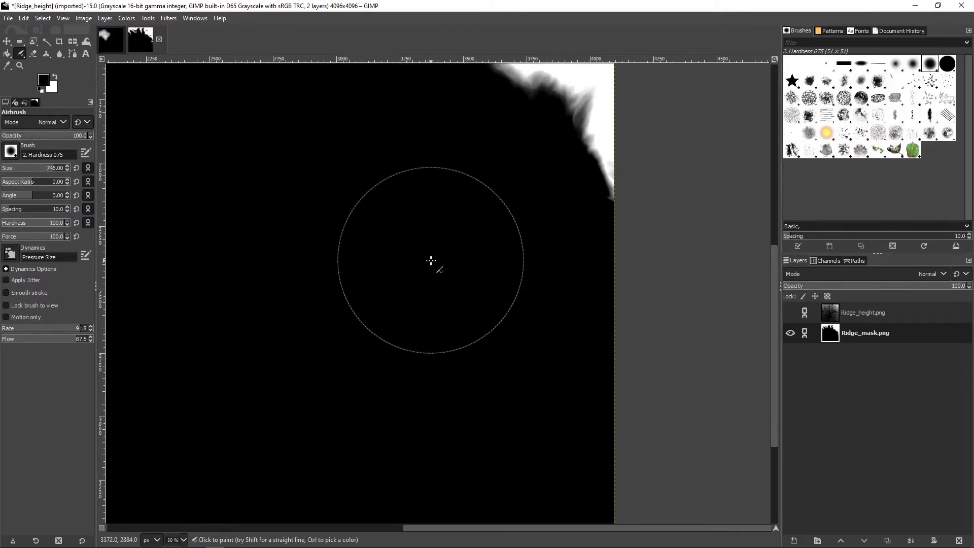
Airbrush the white areas in the ridge mask's upper left black, keeping the upper right region
{"action": "scroll", "coordinate": [431, 260], "scroll_direction": "down", "scroll_amount": 2, "text": "ctrl"}
{"action": "mouse_move", "coordinate": [416, 279]}
{"action": "middle_mouse_down"}
{"action": "mouse_move", "coordinate": [441, 313]}
{"action": "mouse_move", "coordinate": [711, 509]}
{"action": "middle_mouse_up"}
{"action": "mouse_move", "coordinate": [341, 347]}
{"action": "left_mouse_down"}
{"action": "mouse_move", "coordinate": [312, 351]}
{"action": "mouse_move", "coordinate": [454, 322]}
{"action": "mouse_move", "coordinate": [424, 267]}
{"action": "mouse_move", "coordinate": [306, 211]}
{"action": "mouse_move", "coordinate": [441, 204]}
{"action": "mouse_move", "coordinate": [468, 185]}
{"action": "left_mouse_up"}
Soften the mask's cut boundary at the upper edge with airbrush size 34, hardness 65, jitter 0.79, rate 73.5 and flow 8.8
{"action": "scroll", "coordinate": [515, 195], "scroll_direction": "up", "scroll_amount": 3, "text": "ctrl"}
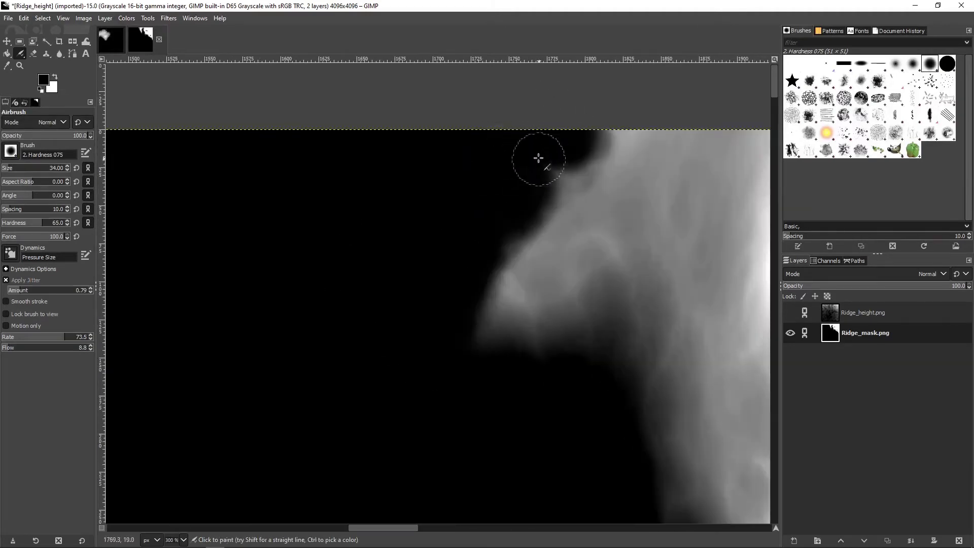
{"action": "left_click_drag", "start_coordinate": [538, 158], "coordinate": [385, 226]}
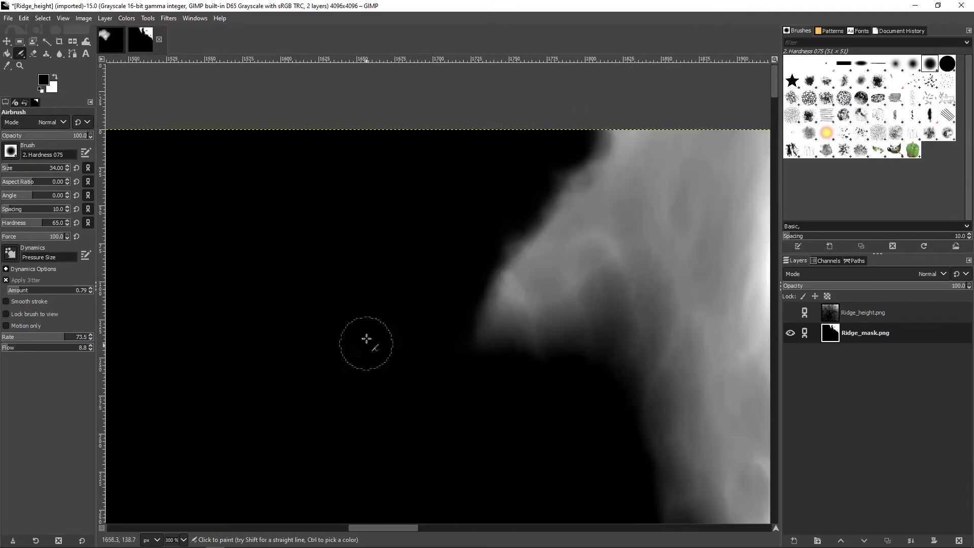
{"action": "scroll", "coordinate": [656, 440], "scroll_direction": "down", "scroll_amount": 9, "text": "ctrl"}
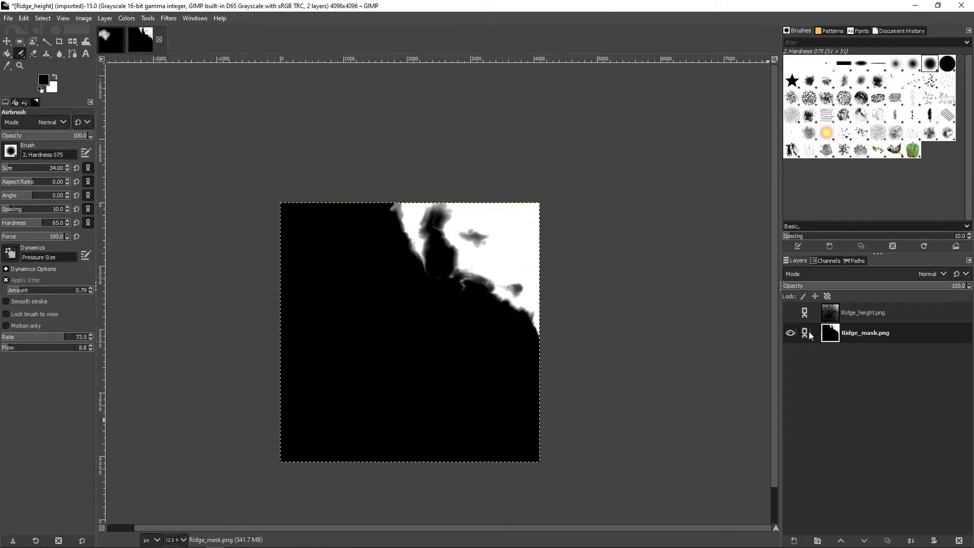
Show Ridge_height, move Ridge_mask above it and set the mask layer's blend mode to Darken only
{"action": "left_click", "coordinate": [790, 313]}
{"action": "left_click_drag", "start_coordinate": [851, 332], "coordinate": [841, 306]}
{"action": "left_click", "coordinate": [933, 274]}
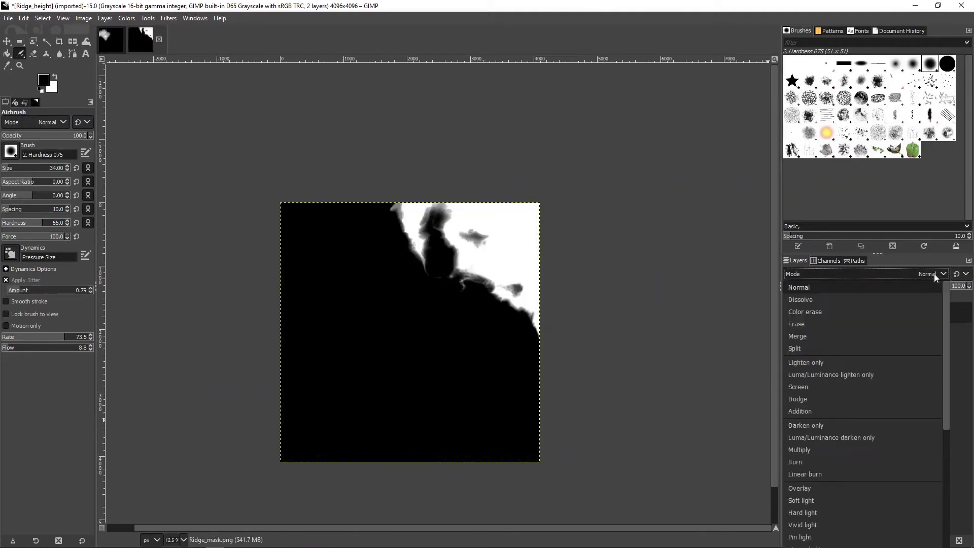
{"action": "left_click", "coordinate": [900, 426]}
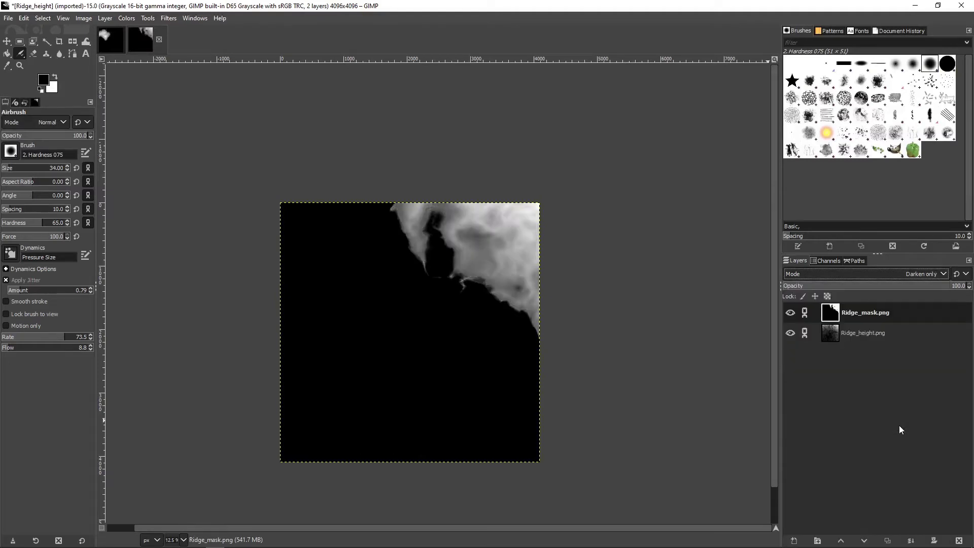
Compare the ridge height with and without the Ridge_mask layer by toggling the mask's visibility
{"action": "scroll", "coordinate": [542, 259], "scroll_direction": "up", "scroll_amount": 2, "text": "ctrl"}
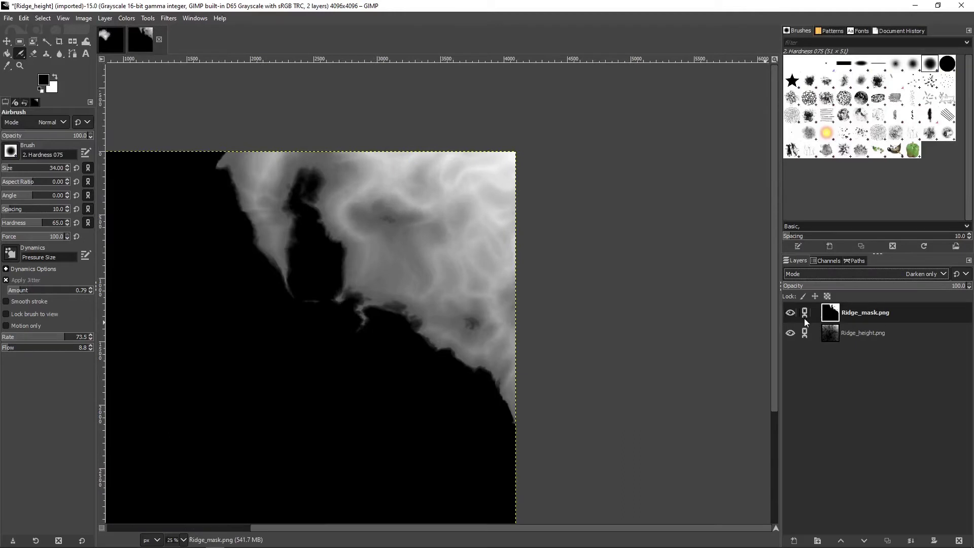
{"action": "left_click", "coordinate": [791, 312]}
{"action": "left_click", "coordinate": [791, 312]}
{"action": "left_click", "coordinate": [791, 312]}
{"action": "left_click", "coordinate": [790, 312]}
{"action": "left_click", "coordinate": [790, 312]}
{"action": "left_click", "coordinate": [790, 312]}
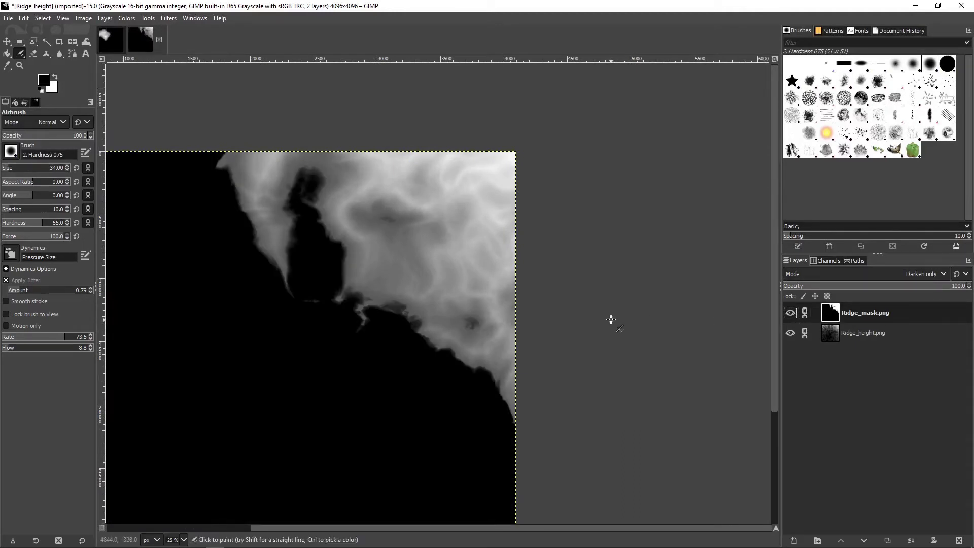
{"action": "scroll", "coordinate": [627, 311], "scroll_direction": "down", "scroll_amount": 1, "text": "ctrl"}
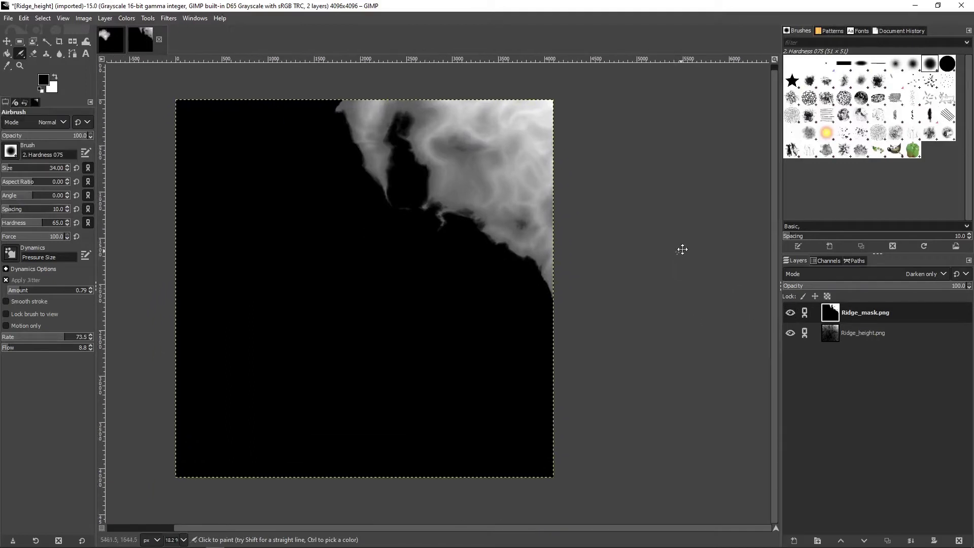
Apply Stretch Contrast to the Ridge_mask layer and compare the image with the mask hidden and shown
{"action": "left_click", "coordinate": [118, 18]}
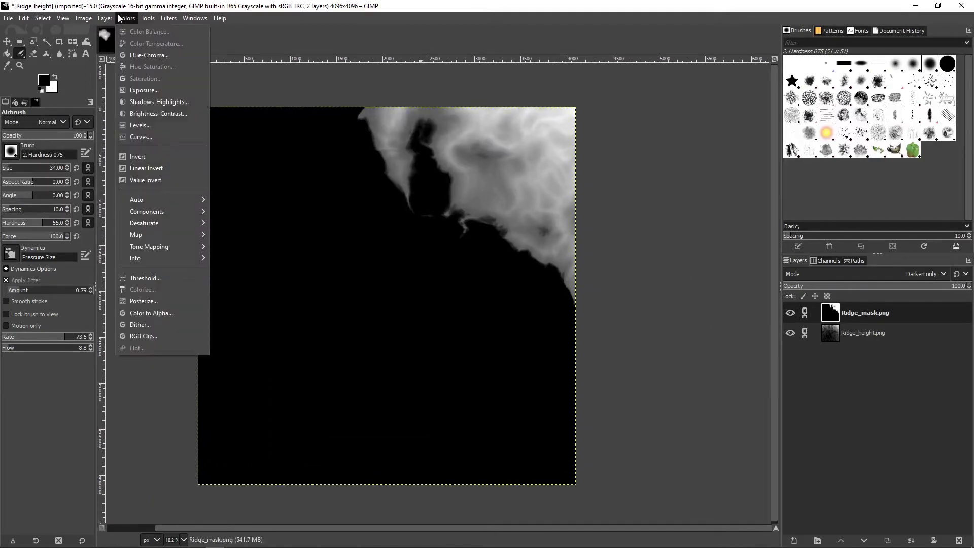
{"action": "mouse_move", "coordinate": [201, 200]}
{"action": "left_click", "coordinate": [257, 220]}
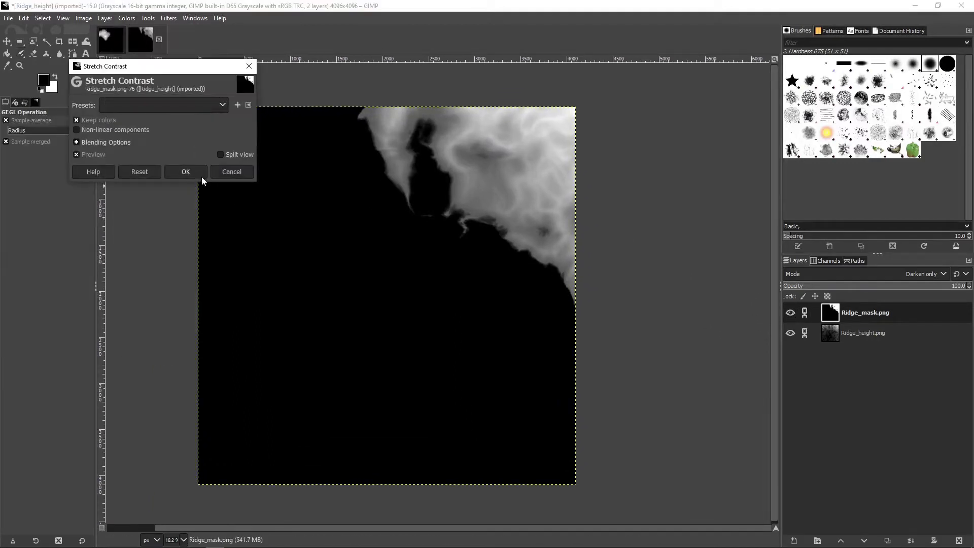
{"action": "left_click", "coordinate": [185, 171]}
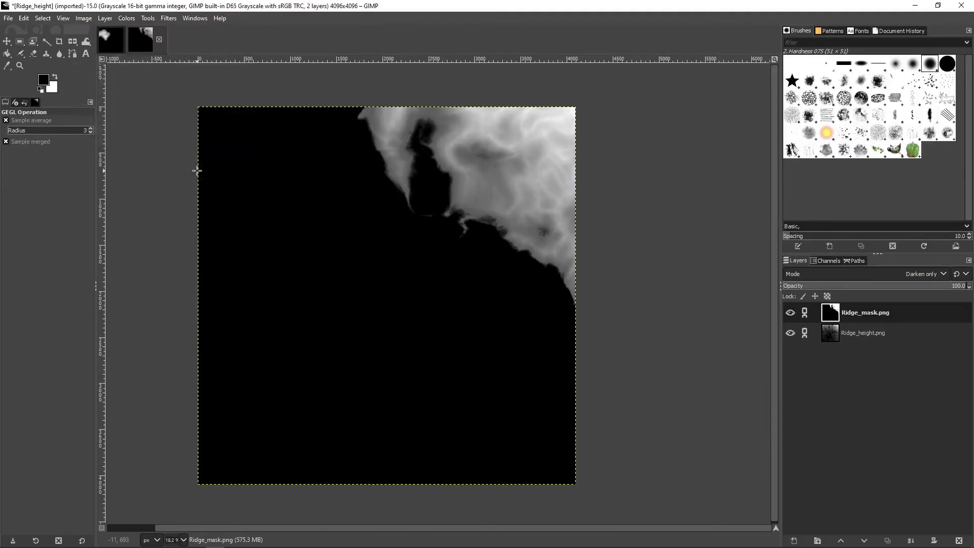
{"action": "left_click", "coordinate": [787, 312]}
{"action": "left_click", "coordinate": [787, 312]}
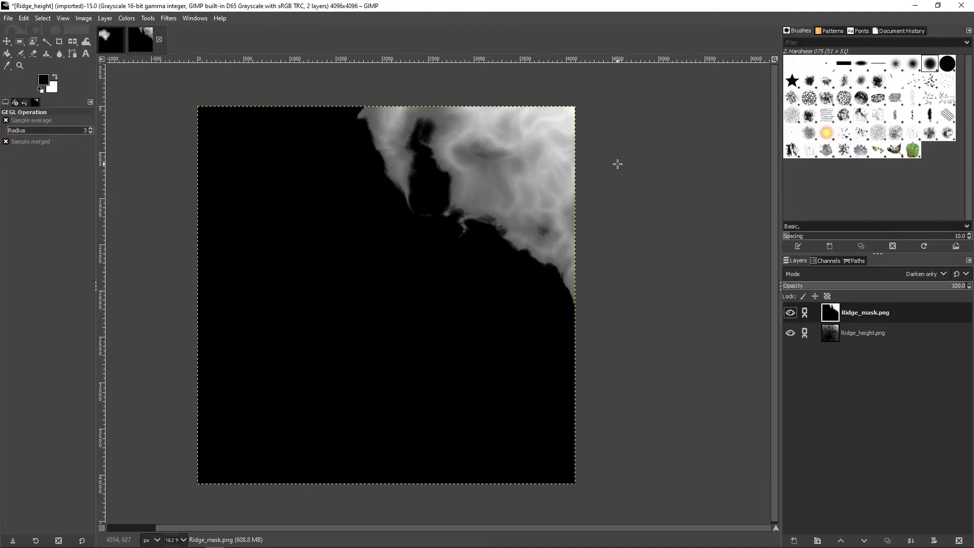
Export the masked ridge image as Ridge_mask_clean.png in the OBS Display Images folder
{"action": "left_click", "coordinate": [9, 18]}
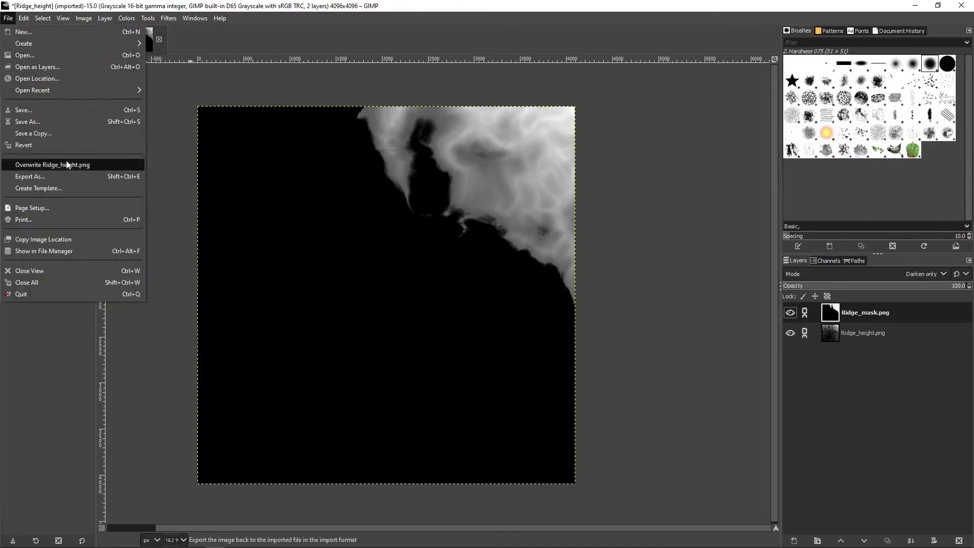
{"action": "left_click", "coordinate": [66, 161]}
{"action": "left_click", "coordinate": [129, 123]}
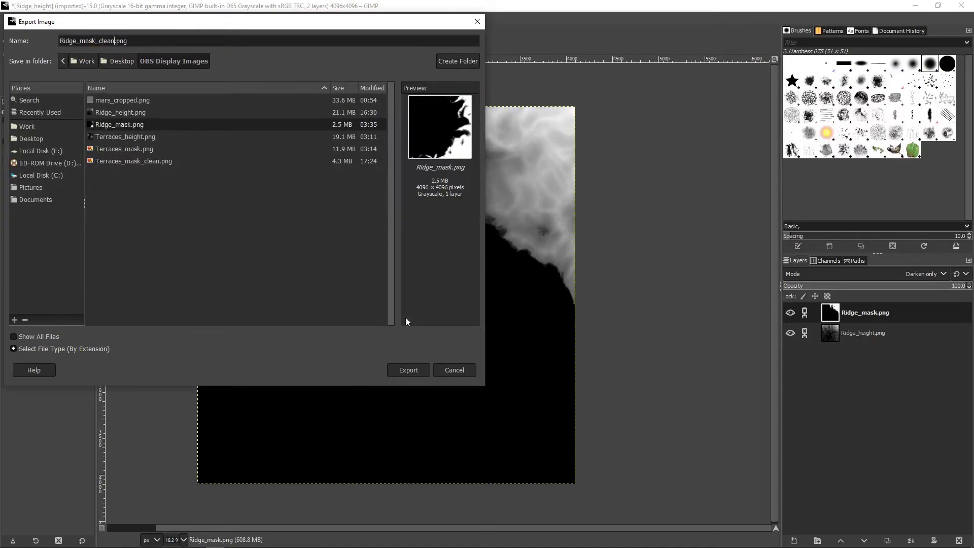
{"action": "left_click", "coordinate": [409, 370]}
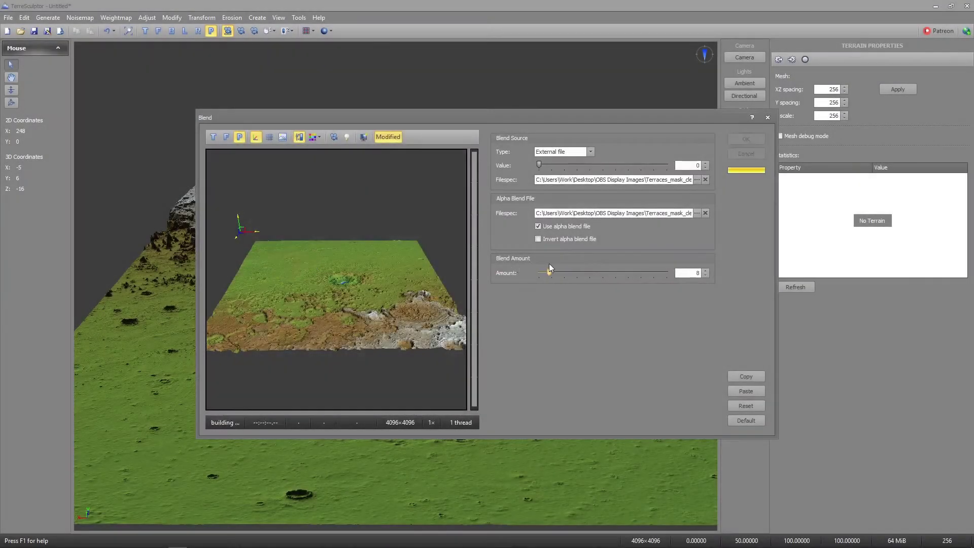
Switch to TerreSculptor and blend the Terraces_mask_clean file into the terrain with a blend amount of 100
{"action": "left_click_drag", "start_coordinate": [549, 272], "coordinate": [725, 273]}
{"action": "left_click_drag", "start_coordinate": [286, 266], "coordinate": [423, 304]}
{"action": "scroll", "coordinate": [332, 321], "scroll_direction": "up", "scroll_amount": 3}
{"action": "left_click", "coordinate": [745, 139]}
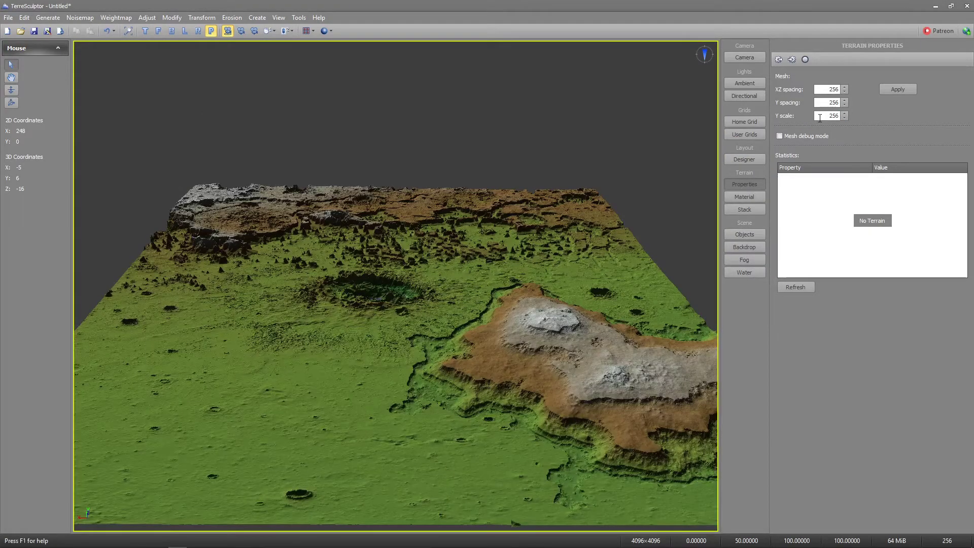
Start another Blend on the terrain, using Ridge_mask_clean as both the blend source and the alpha blend file
{"action": "left_click_drag", "start_coordinate": [543, 396], "coordinate": [538, 375]}
{"action": "scroll", "coordinate": [428, 394], "scroll_direction": "up", "scroll_amount": 8}
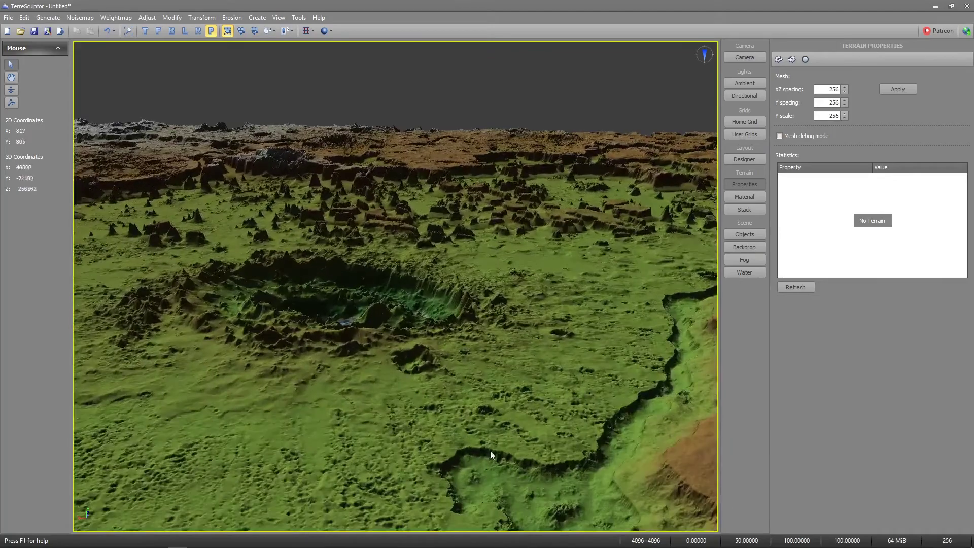
{"action": "left_click_drag", "start_coordinate": [490, 452], "coordinate": [505, 469]}
{"action": "scroll", "coordinate": [515, 442], "scroll_direction": "down", "scroll_amount": 5}
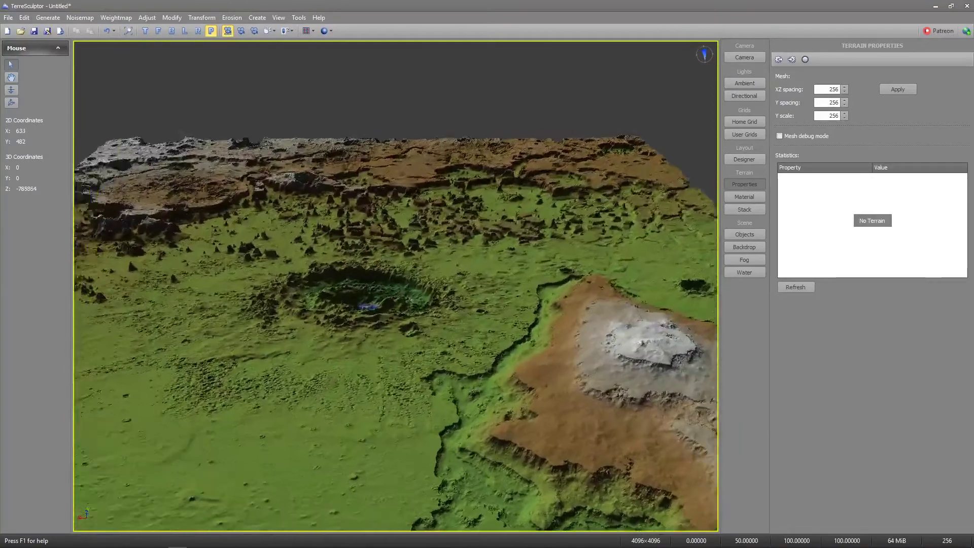
{"action": "scroll", "coordinate": [493, 361], "scroll_direction": "down", "scroll_amount": 6}
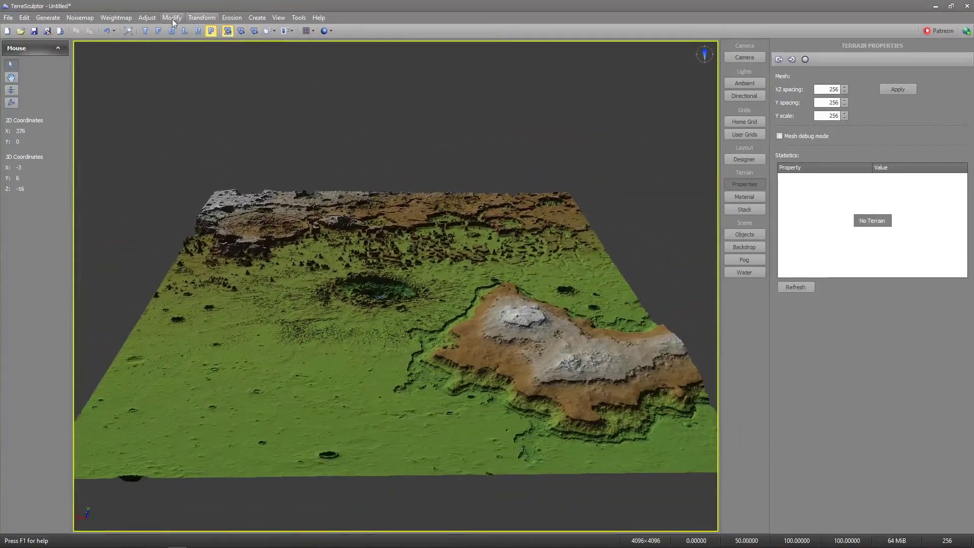
{"action": "left_click", "coordinate": [202, 17]}
{"action": "left_click", "coordinate": [264, 98]}
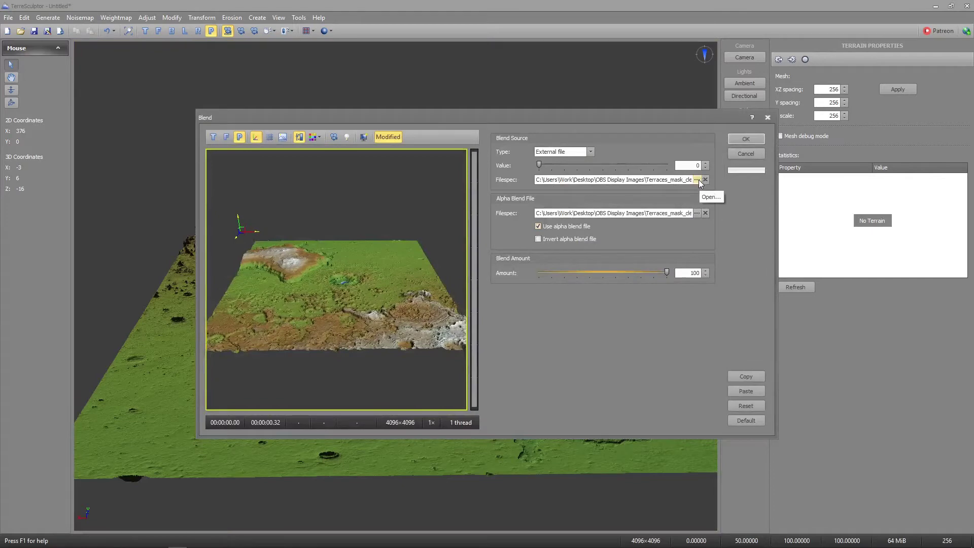
{"action": "left_click", "coordinate": [697, 179]}
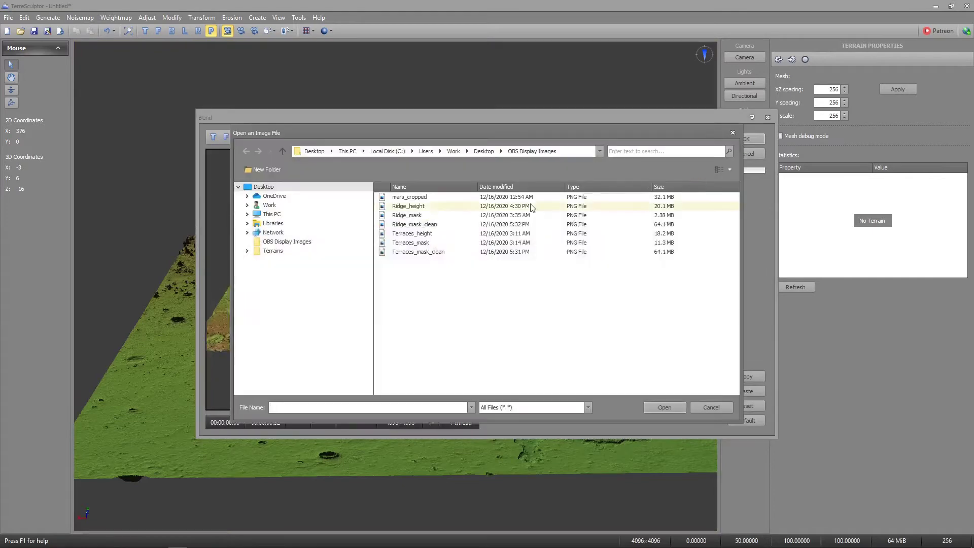
{"action": "double_click", "coordinate": [400, 224]}
{"action": "left_click", "coordinate": [697, 214]}
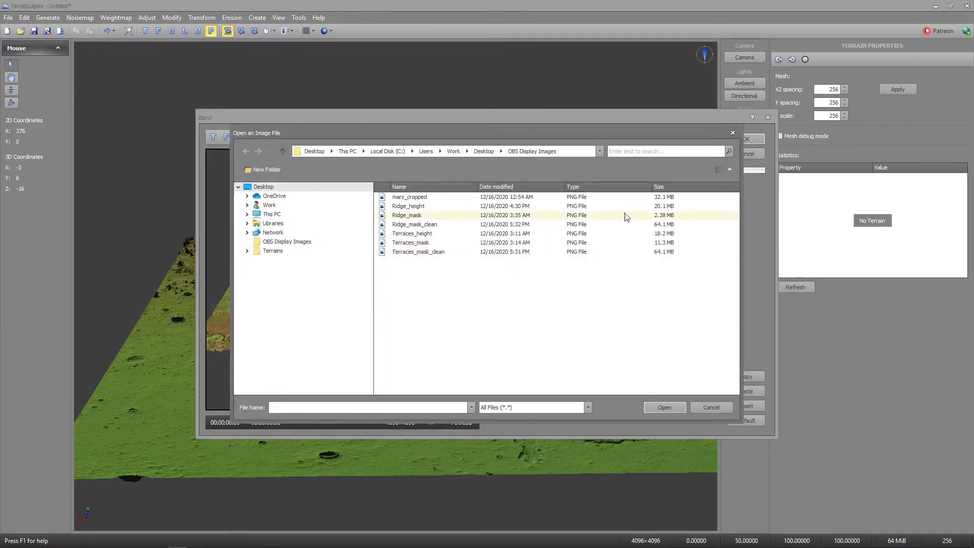
{"action": "double_click", "coordinate": [421, 224]}
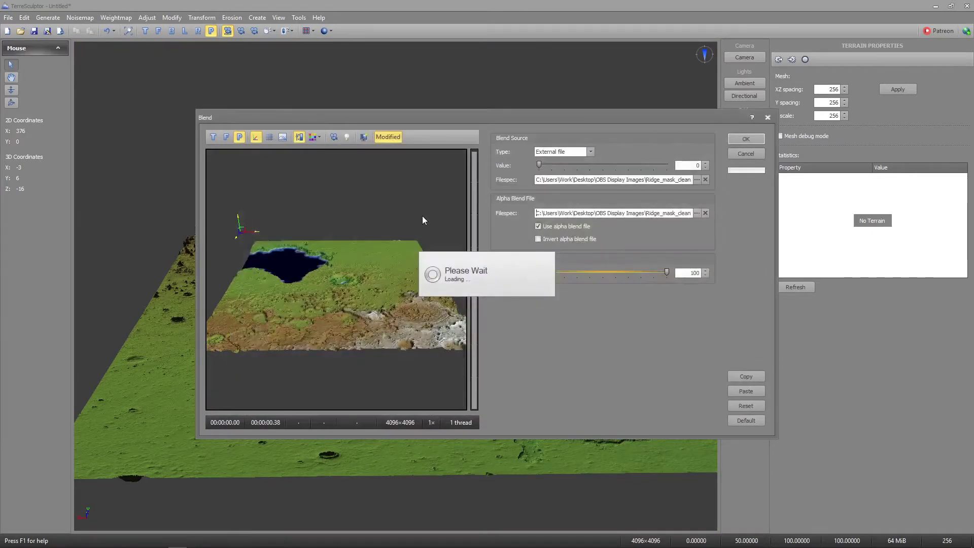
Apply the ridge blend at amount 100 and bring the blended heightmap into GIMP as Blended_height.png
{"action": "left_click_drag", "start_coordinate": [606, 122], "coordinate": [565, 128]}
{"action": "mouse_move", "coordinate": [628, 282]}
{"action": "left_mouse_down"}
{"action": "mouse_move", "coordinate": [498, 280]}
{"action": "mouse_move", "coordinate": [626, 280]}
{"action": "left_mouse_up"}
{"action": "left_click_drag", "start_coordinate": [559, 278], "coordinate": [609, 273]}
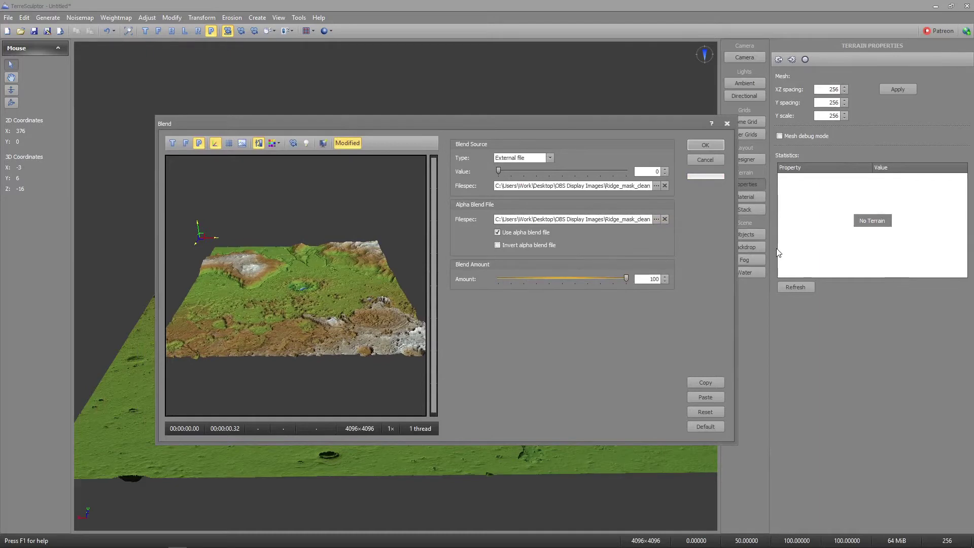
{"action": "left_click", "coordinate": [704, 145]}
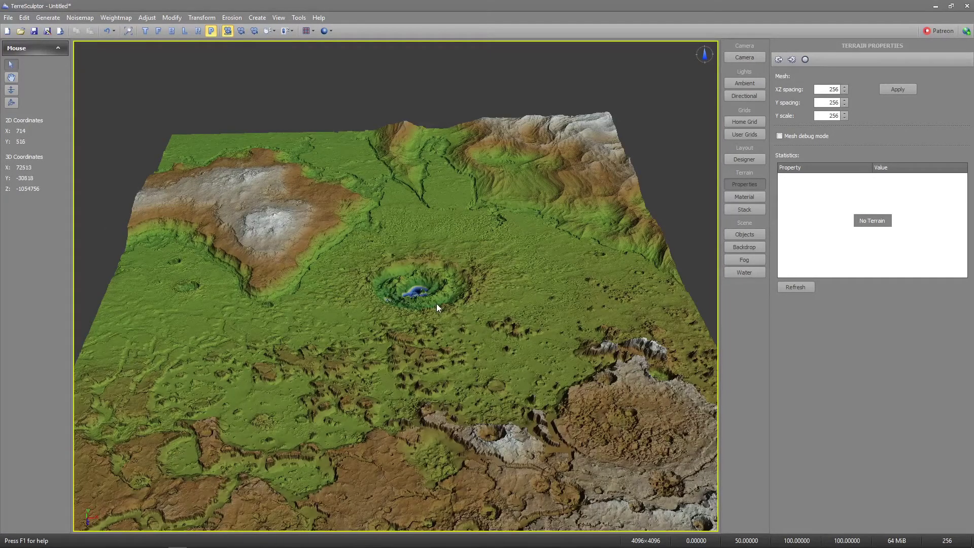
{"action": "left_click", "coordinate": [7, 19]}
{"action": "left_click", "coordinate": [130, 33]}
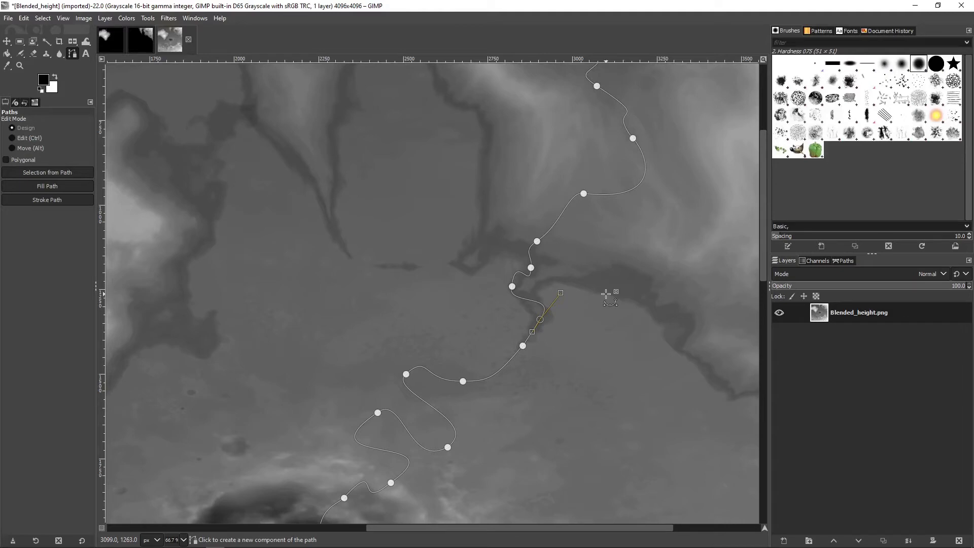
Try to stroke the river path onto a new layer with 0 opacity, with Blended_height hidden
{"action": "right_click", "coordinate": [796, 313]}
{"action": "left_click", "coordinate": [830, 74]}
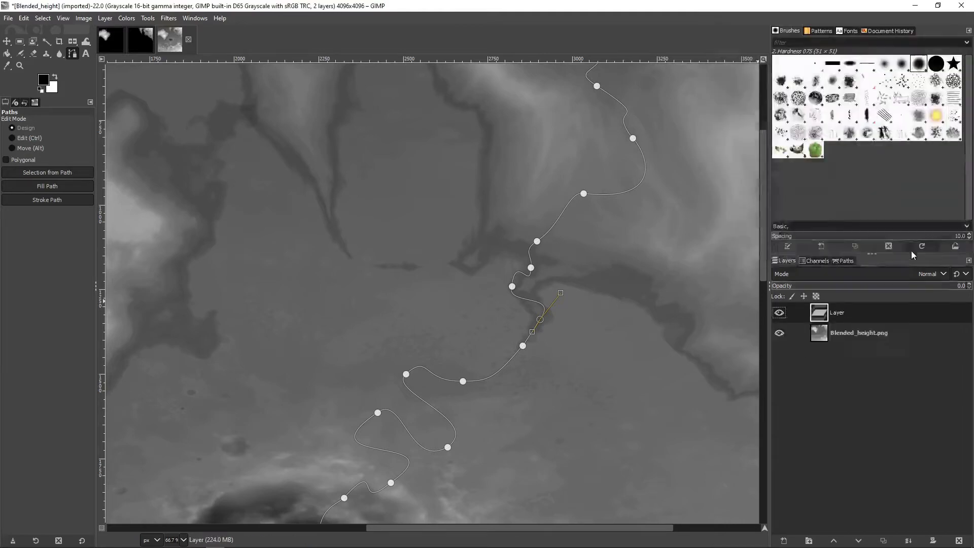
{"action": "left_click", "coordinate": [780, 333]}
{"action": "left_click", "coordinate": [88, 21]}
{"action": "left_click", "coordinate": [47, 199]}
{"action": "left_click", "coordinate": [124, 285]}
{"action": "scroll", "coordinate": [567, 212], "scroll_direction": "up", "scroll_amount": 8, "text": "ctrl"}
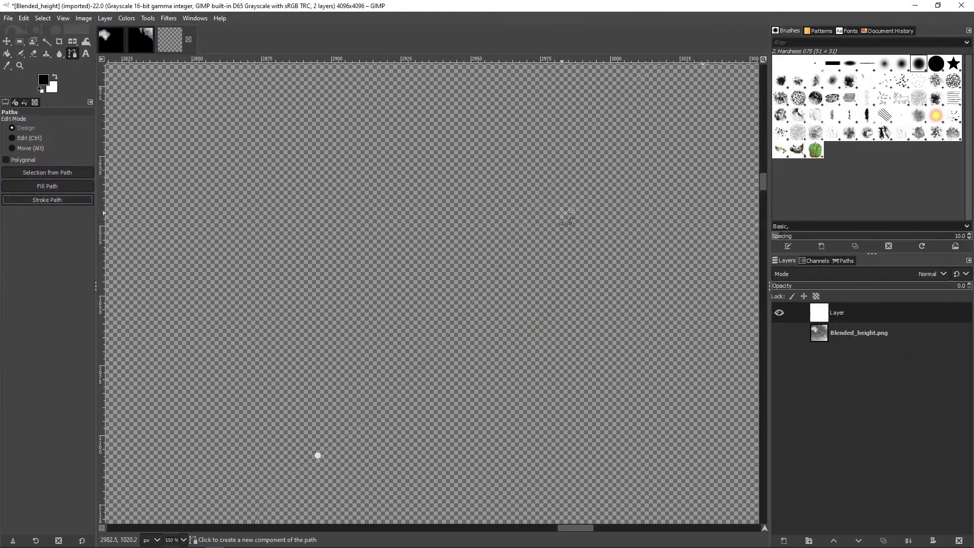
Toggle the visibility of the river path and the Blended_height layer to check for the stroke
{"action": "left_click", "coordinate": [842, 260]}
{"action": "left_click", "coordinate": [780, 288]}
{"action": "double_click", "coordinate": [779, 289]}
{"action": "left_click", "coordinate": [779, 289]}
{"action": "left_click", "coordinate": [784, 260]}
{"action": "left_click", "coordinate": [779, 332]}
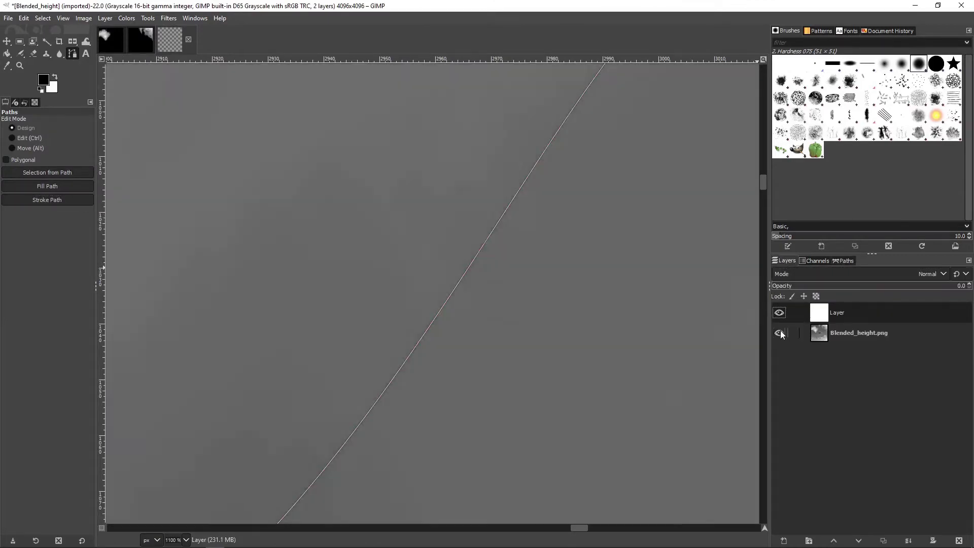
{"action": "left_click", "coordinate": [779, 332]}
Try stroking the river path again and adjusting the new layer's opacity
{"action": "scroll", "coordinate": [370, 283], "scroll_direction": "down", "scroll_amount": 4, "text": "ctrl"}
{"action": "left_click", "coordinate": [47, 200]}
{"action": "left_click", "coordinate": [125, 285]}
{"action": "scroll", "coordinate": [491, 261], "scroll_direction": "down", "scroll_amount": 7, "text": "ctrl"}
{"action": "left_click_drag", "start_coordinate": [828, 286], "coordinate": [772, 286]}
{"action": "scroll", "coordinate": [493, 285], "scroll_direction": "up", "scroll_amount": 5, "text": "ctrl"}
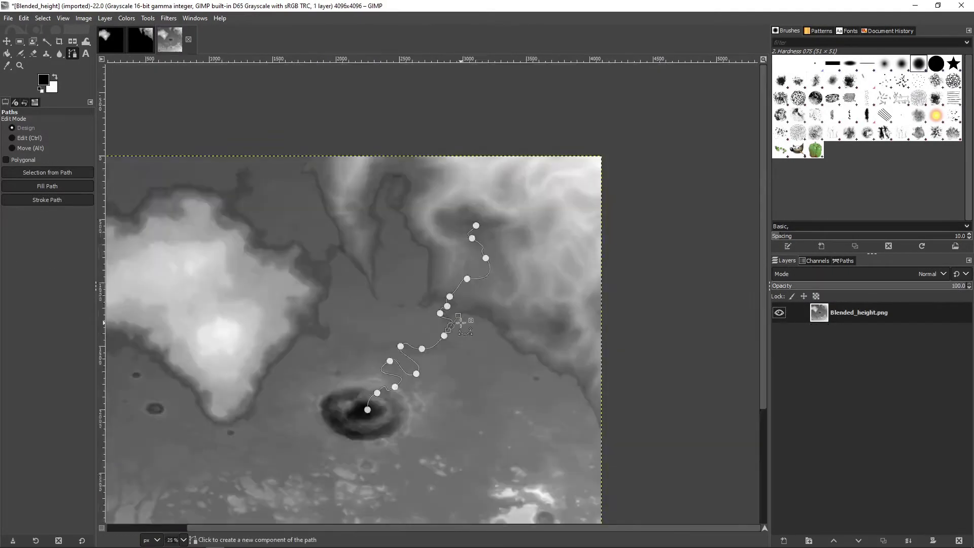
Stroke the river path onto a new white layer at 100 opacity, with Blended_height hidden
{"action": "key", "text": "shift+ctrl+n"}
{"action": "left_click", "coordinate": [888, 250]}
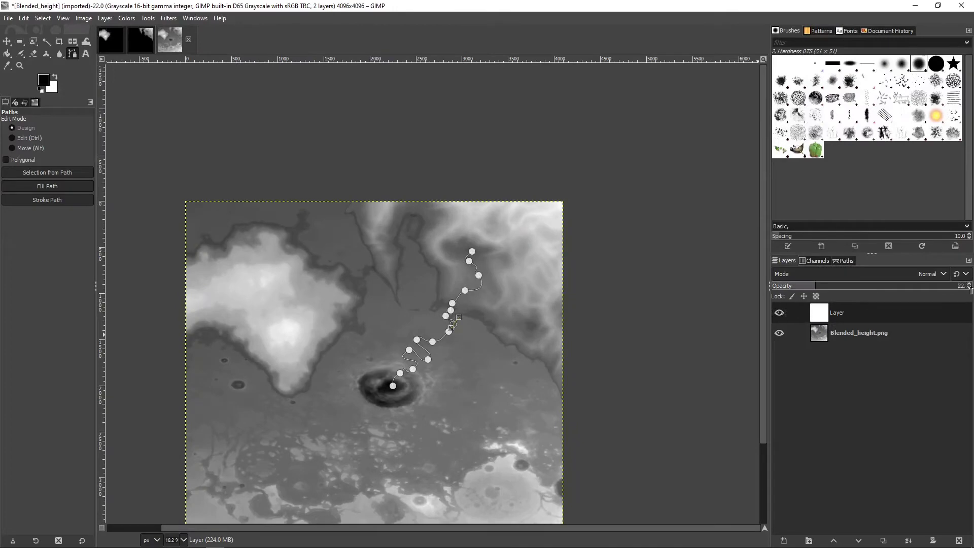
{"action": "left_click", "coordinate": [48, 200]}
{"action": "scroll", "coordinate": [461, 326], "scroll_direction": "up", "scroll_amount": 6, "text": "ctrl"}
{"action": "scroll", "coordinate": [457, 331], "scroll_direction": "down", "scroll_amount": 3, "text": "ctrl"}
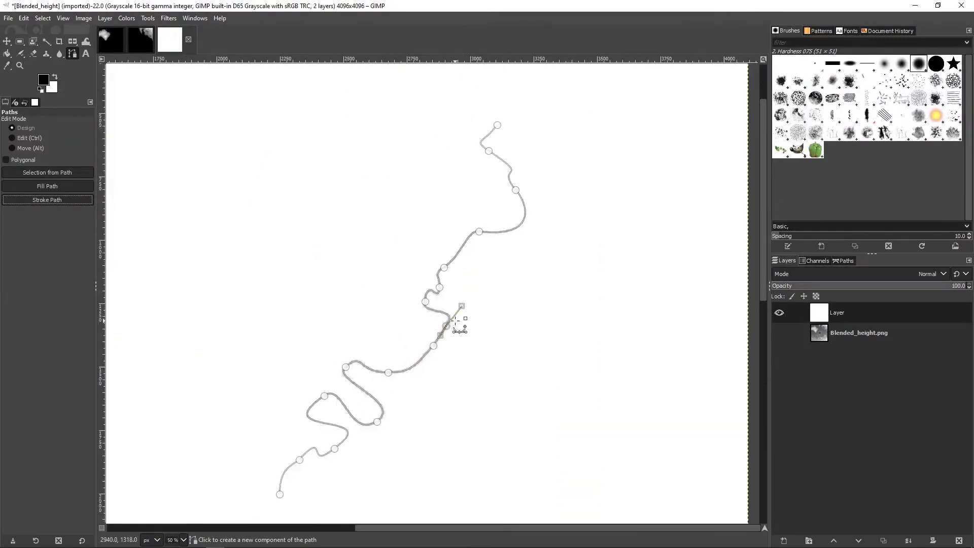
{"action": "left_click", "coordinate": [122, 287]}
Reshape the middle stretch of the river path by adjusting its nodes and curve handles
{"action": "scroll", "coordinate": [483, 285], "scroll_direction": "up", "scroll_amount": 3, "text": "ctrl"}
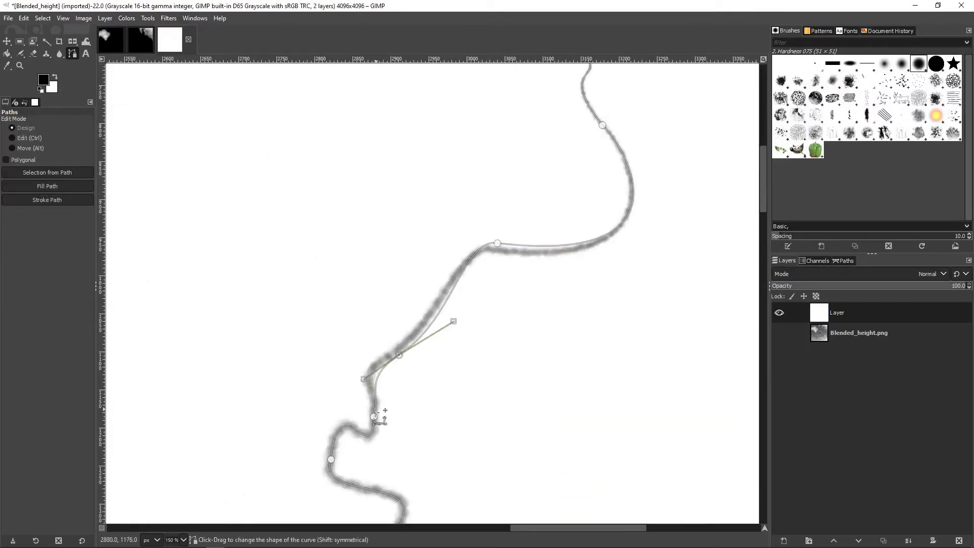
{"action": "middle_click_drag", "start_coordinate": [348, 476], "coordinate": [357, 191]}
{"action": "left_click", "coordinate": [367, 310]}
{"action": "left_click_drag", "start_coordinate": [384, 280], "coordinate": [393, 239]}
{"action": "middle_click_drag", "start_coordinate": [392, 239], "coordinate": [574, 206]}
{"action": "left_click_drag", "start_coordinate": [411, 357], "coordinate": [391, 348]}
Stroke the reshaped river path onto the same white layer to widen the channel
{"action": "scroll", "coordinate": [452, 248], "scroll_direction": "down", "scroll_amount": 9}
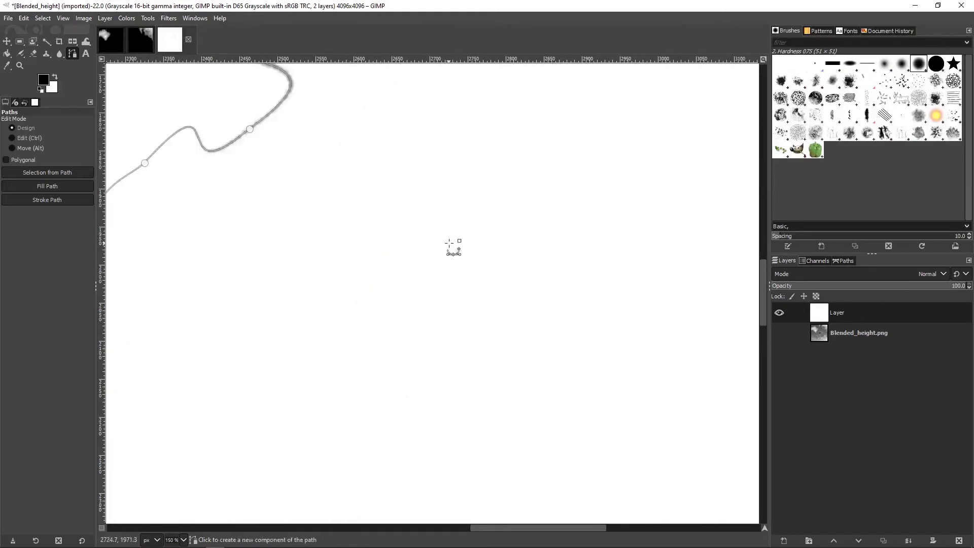
{"action": "scroll", "coordinate": [452, 248], "scroll_direction": "down", "scroll_amount": 3, "text": "ctrl"}
{"action": "left_click", "coordinate": [48, 200]}
{"action": "left_click", "coordinate": [121, 285]}
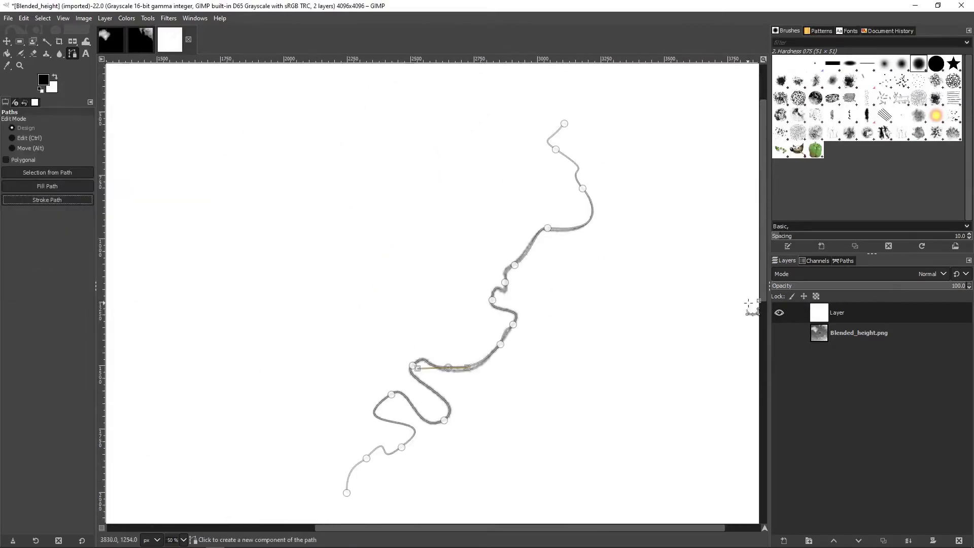
Show Blended_height and set the river stroke layer's blend mode to Multiply
{"action": "left_click", "coordinate": [779, 333]}
{"action": "left_click", "coordinate": [814, 274]}
{"action": "left_click", "coordinate": [821, 451]}
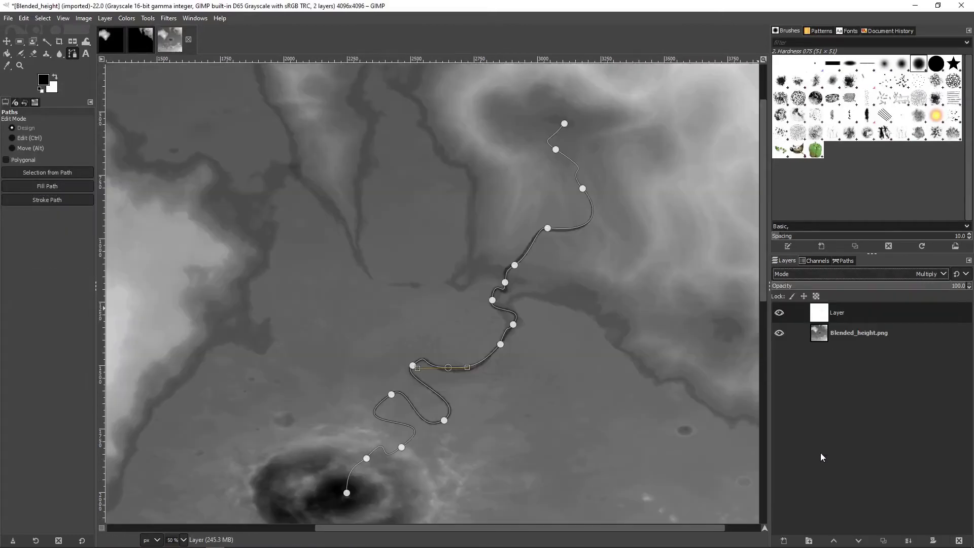
{"action": "scroll", "coordinate": [532, 239], "scroll_direction": "up", "scroll_amount": 1, "text": "ctrl"}
Hide Blended_height and invert the colors of the river stroke layer
{"action": "left_click", "coordinate": [779, 333]}
{"action": "left_click", "coordinate": [105, 18]}
{"action": "mouse_move", "coordinate": [158, 133]}
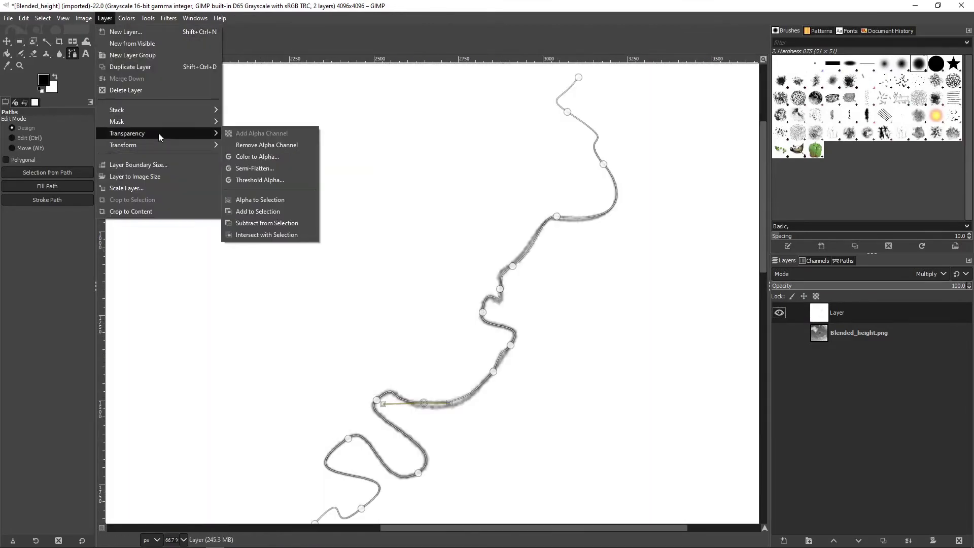
{"action": "mouse_move", "coordinate": [126, 18]}
{"action": "left_click", "coordinate": [153, 165]}
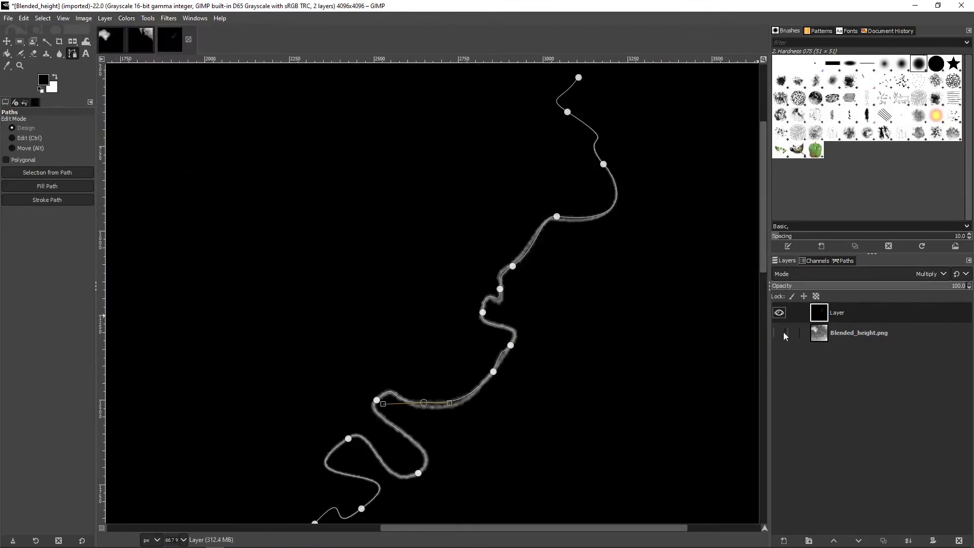
Show Blended_height, check the inverted stroke layer's blend mode over it, and create a new layer from the visible result
{"action": "left_click", "coordinate": [780, 332]}
{"action": "left_click", "coordinate": [865, 274]}
{"action": "left_click", "coordinate": [845, 450]}
{"action": "left_click", "coordinate": [780, 333]}
{"action": "left_click", "coordinate": [779, 333]}
{"action": "right_click", "coordinate": [816, 315]}
{"action": "left_click", "coordinate": [848, 80]}
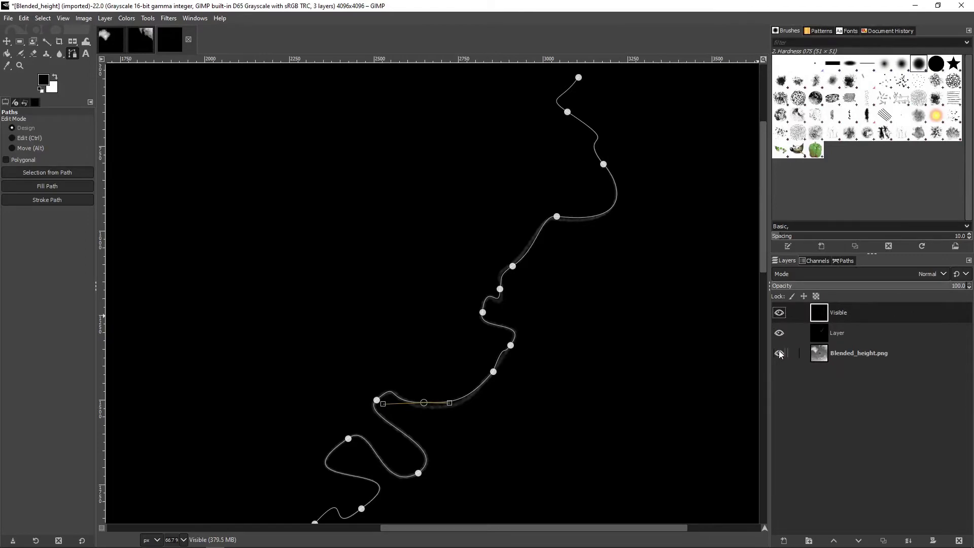
Hide Blended_height and the stroke layer, and invert the colors of the Visible layer
{"action": "left_click", "coordinate": [779, 353]}
{"action": "left_click", "coordinate": [779, 333]}
{"action": "left_click", "coordinate": [9, 18]}
{"action": "mouse_move", "coordinate": [126, 19]}
{"action": "left_click", "coordinate": [147, 152]}
{"action": "scroll", "coordinate": [513, 308], "scroll_direction": "up", "scroll_amount": 4, "text": "ctrl"}
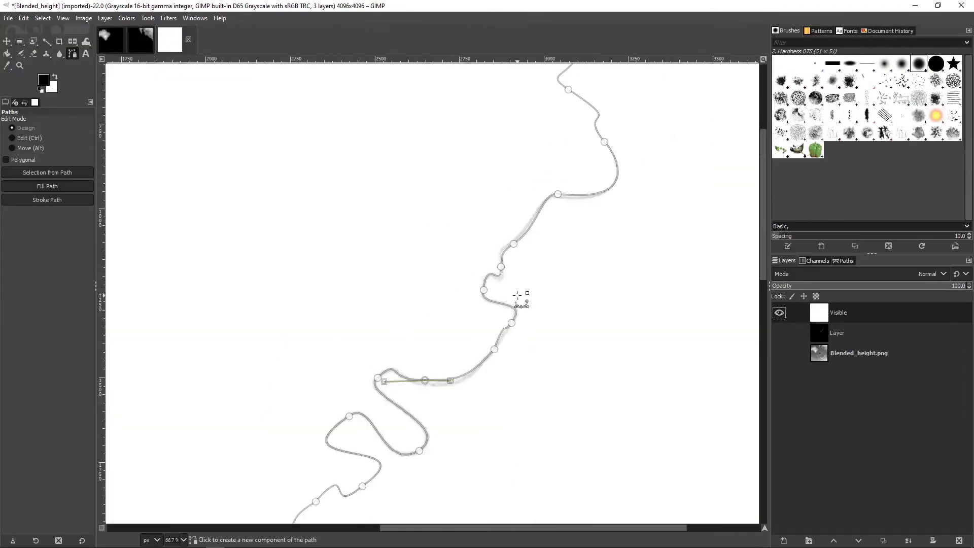
{"action": "scroll", "coordinate": [513, 308], "scroll_direction": "down", "scroll_amount": 4, "text": "ctrl"}
Export the inverted Visible layer to the Desktop as river.png with compression level 0
{"action": "left_click", "coordinate": [8, 18]}
{"action": "left_click", "coordinate": [30, 168]}
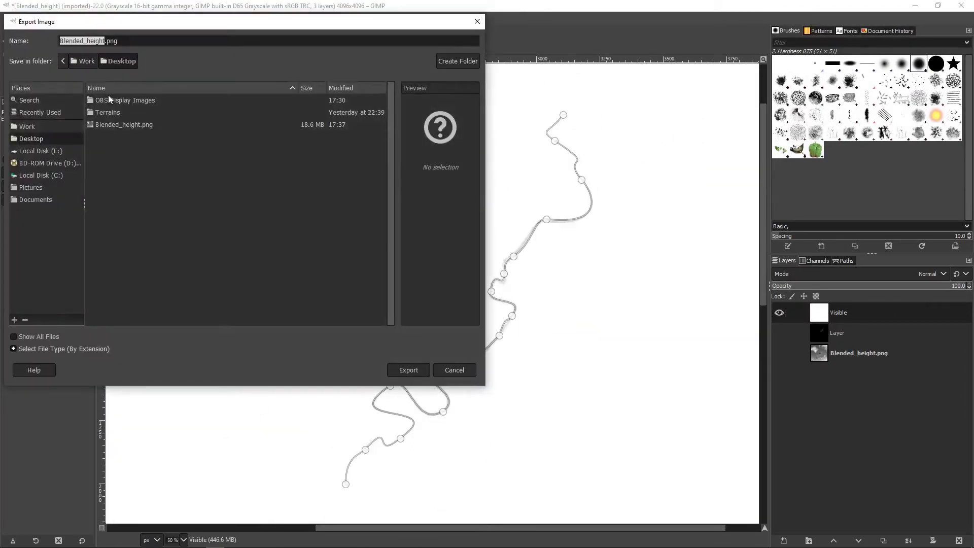
{"action": "left_click", "coordinate": [408, 369]}
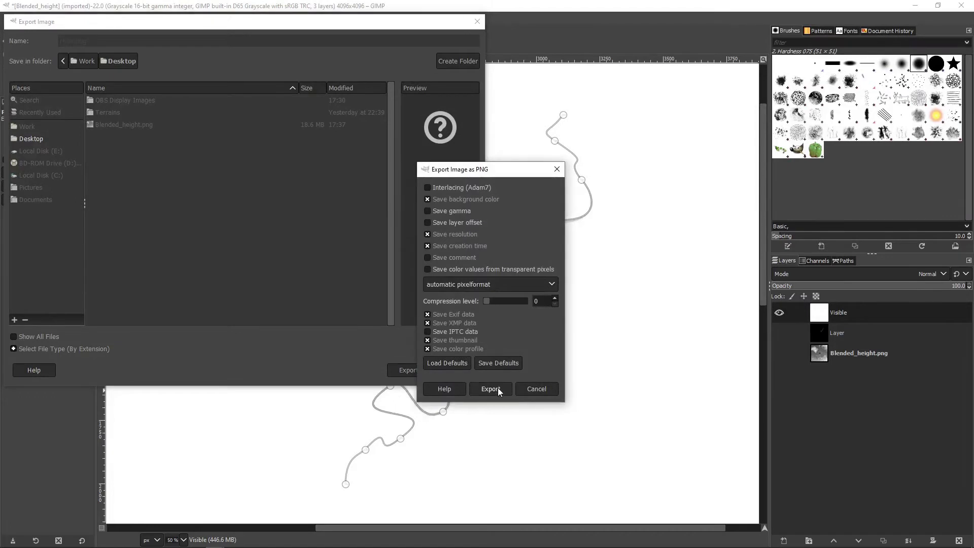
{"action": "left_click", "coordinate": [497, 388]}
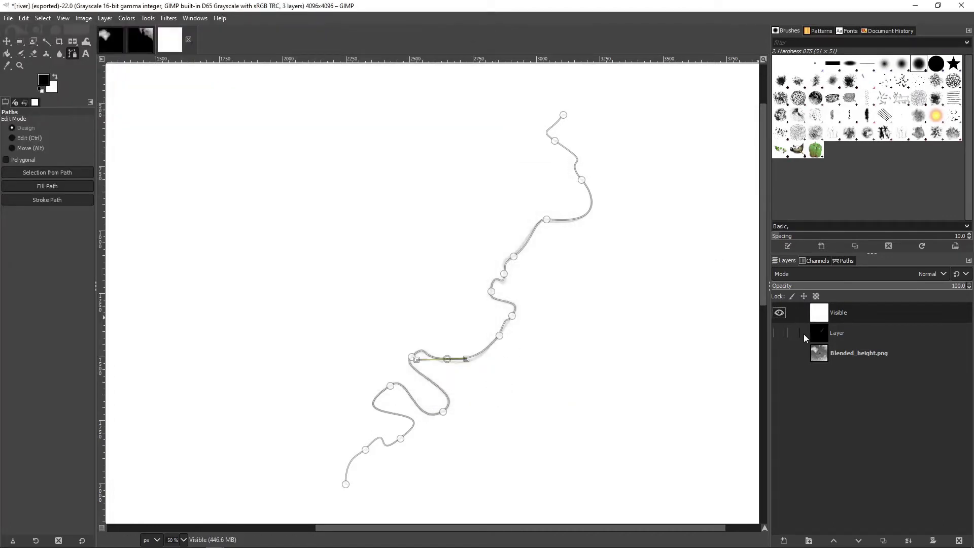
Show only the black river stroke layer and export it over river.png on the Desktop
{"action": "left_click", "coordinate": [780, 333], "text": "shift"}
{"action": "left_click", "coordinate": [8, 18]}
{"action": "left_click", "coordinate": [30, 168]}
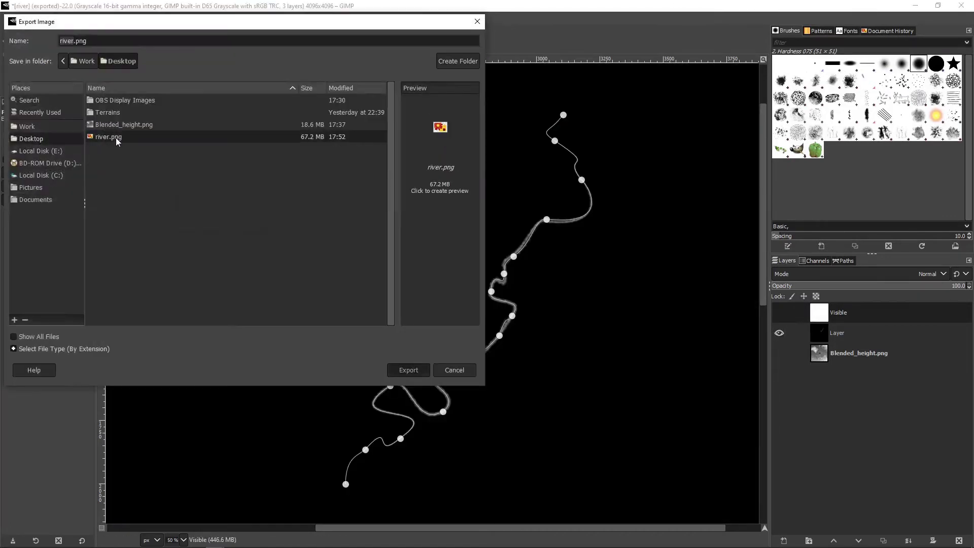
{"action": "left_click", "coordinate": [409, 369]}
{"action": "left_click", "coordinate": [503, 386]}
Switch to TerreSculptor's Blend, clear the previous ridge files and load river.png from the Desktop as the alpha blend file
{"action": "left_click", "coordinate": [916, 6]}
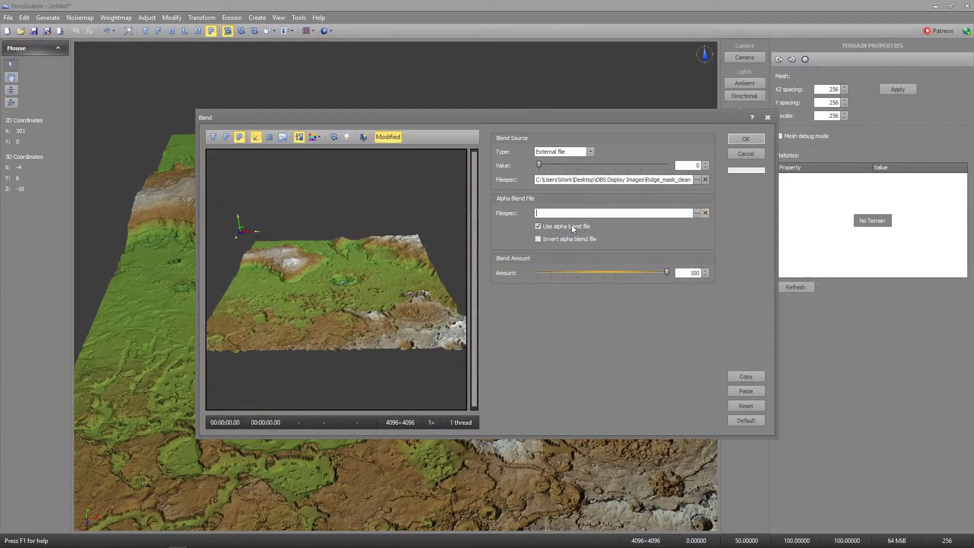
{"action": "left_click", "coordinate": [707, 178]}
{"action": "left_click", "coordinate": [247, 214]}
{"action": "left_click", "coordinate": [274, 232]}
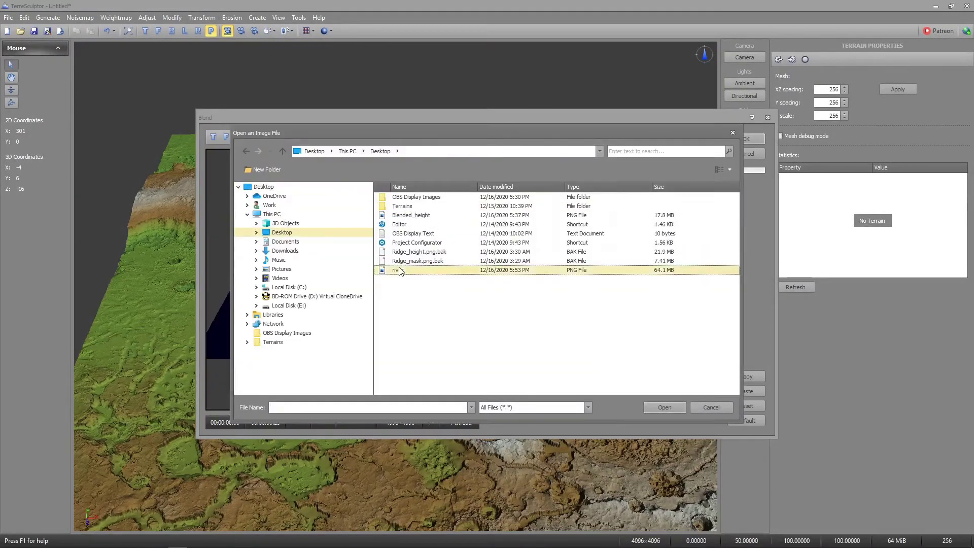
{"action": "double_click", "coordinate": [397, 269]}
Set the blend source to Constant value 0 with a blend amount of 46, and clear the source file
{"action": "left_click_drag", "start_coordinate": [664, 272], "coordinate": [594, 272]}
{"action": "left_click", "coordinate": [563, 152]}
{"action": "left_click", "coordinate": [554, 160]}
{"action": "mouse_move", "coordinate": [538, 164]}
{"action": "left_mouse_down"}
{"action": "mouse_move", "coordinate": [656, 167]}
{"action": "mouse_move", "coordinate": [584, 175]}
{"action": "mouse_move", "coordinate": [556, 167]}
{"action": "left_mouse_up"}
{"action": "left_click", "coordinate": [705, 179]}
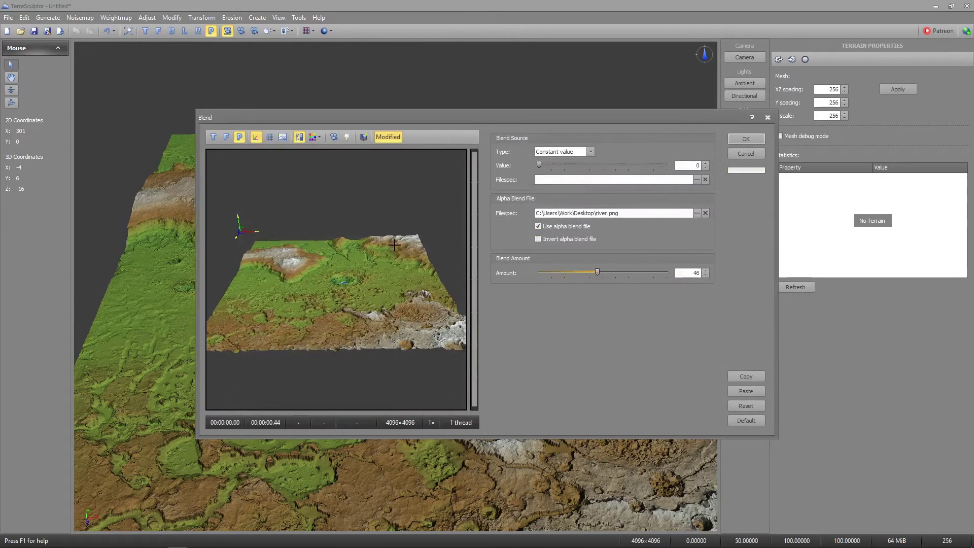
Lower the river blend amount to 21 and apply the blend to the terrain
{"action": "scroll", "coordinate": [394, 245], "scroll_direction": "up", "scroll_amount": 3}
{"action": "left_click_drag", "start_coordinate": [395, 245], "coordinate": [335, 349]}
{"action": "left_click_drag", "start_coordinate": [597, 272], "coordinate": [557, 271]}
{"action": "left_click_drag", "start_coordinate": [358, 310], "coordinate": [406, 283]}
{"action": "mouse_move", "coordinate": [555, 272]}
{"action": "left_mouse_down"}
{"action": "mouse_move", "coordinate": [564, 272]}
{"action": "mouse_move", "coordinate": [552, 272]}
{"action": "left_mouse_up"}
{"action": "scroll", "coordinate": [376, 233], "scroll_direction": "up", "scroll_amount": 8}
{"action": "scroll", "coordinate": [377, 233], "scroll_direction": "down", "scroll_amount": 5}
{"action": "scroll", "coordinate": [376, 233], "scroll_direction": "up", "scroll_amount": 2}
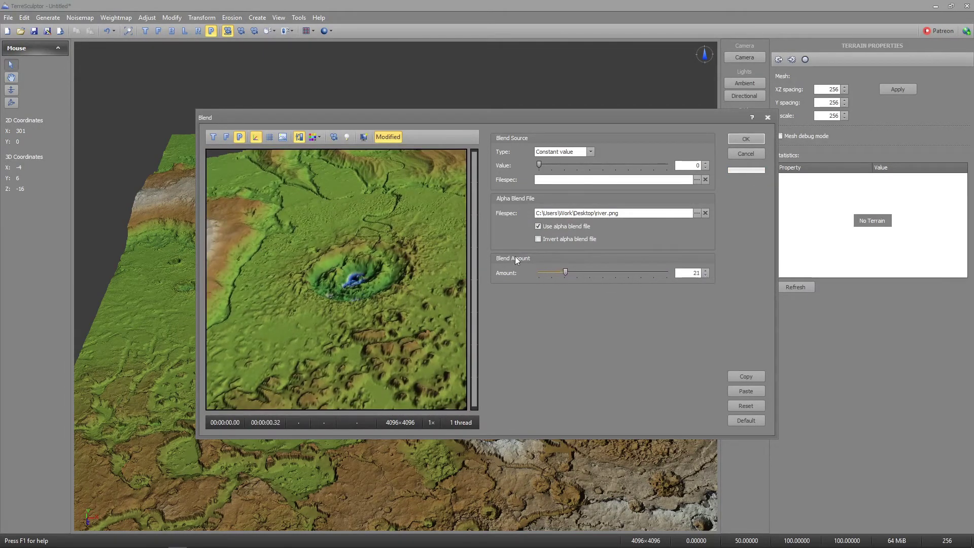
{"action": "left_click", "coordinate": [745, 139]}
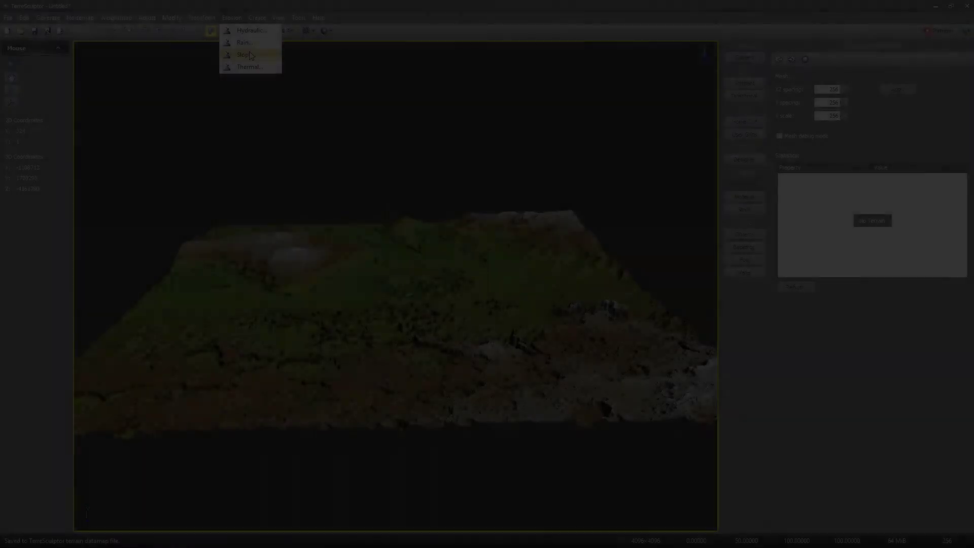
Start Slope erosion and enable saving a smoothed flow mask to disk
{"action": "left_click", "coordinate": [246, 55]}
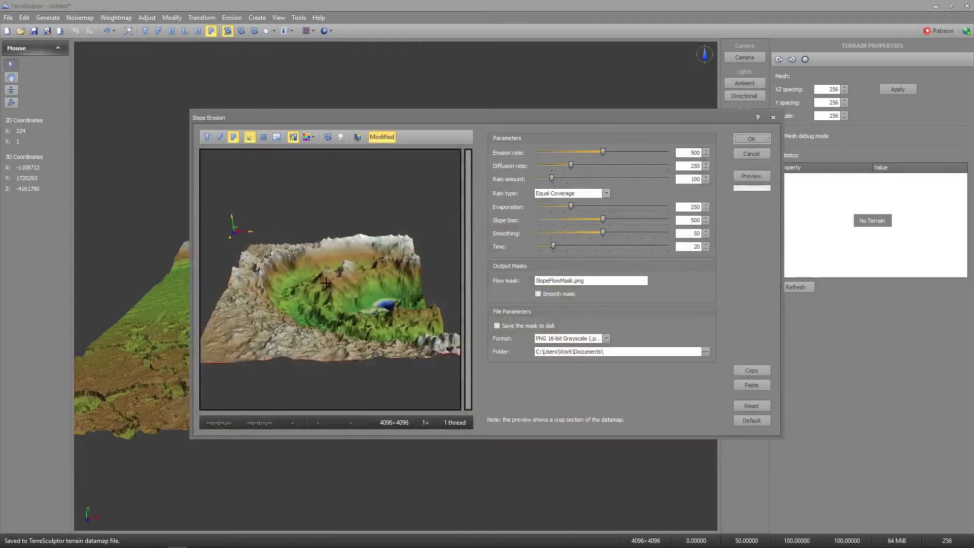
{"action": "scroll", "coordinate": [325, 283], "scroll_direction": "up", "scroll_amount": 4}
{"action": "left_click", "coordinate": [497, 325]}
{"action": "left_click", "coordinate": [538, 294]}
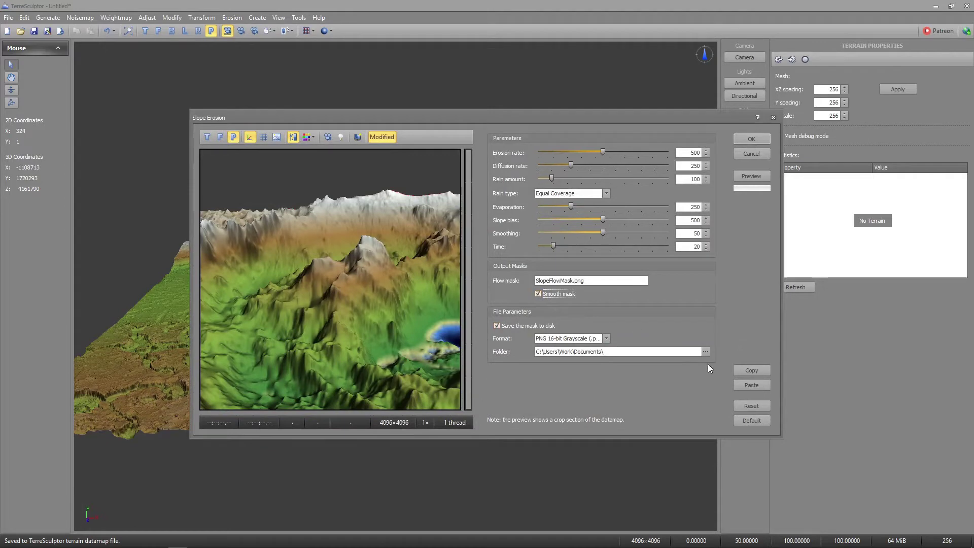
{"action": "left_click", "coordinate": [705, 352]}
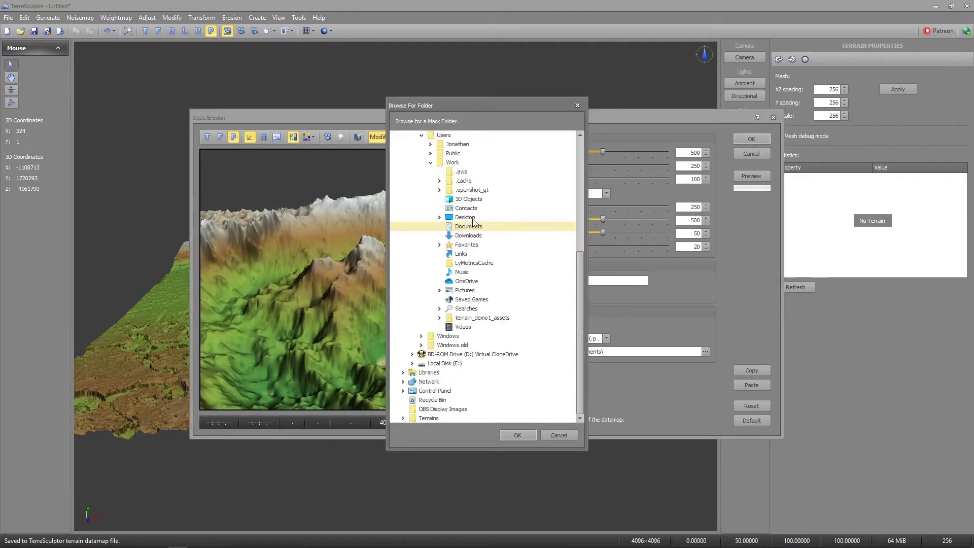
{"action": "double_click", "coordinate": [473, 220]}
{"action": "left_click", "coordinate": [560, 434]}
{"action": "left_click", "coordinate": [607, 339]}
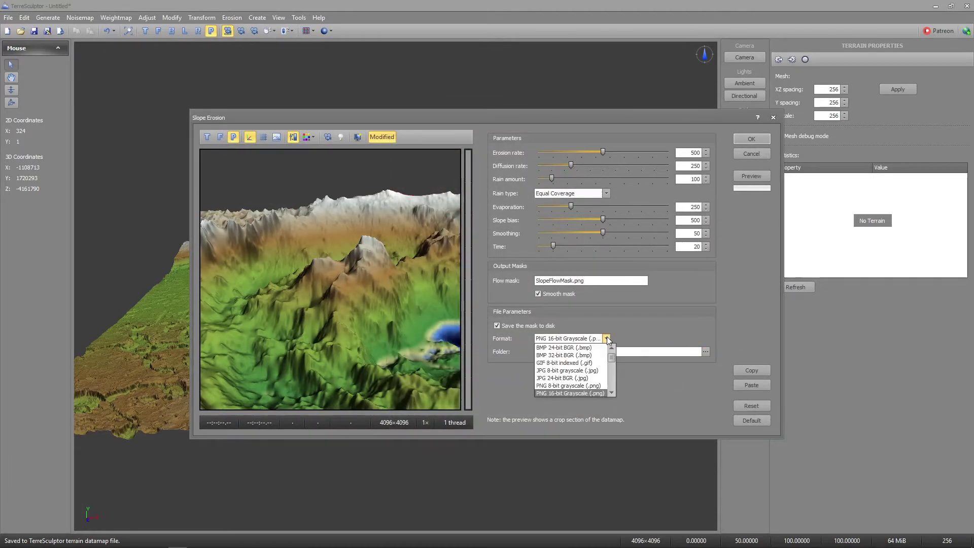
{"action": "left_click", "coordinate": [607, 338]}
Preview the slope erosion with Adiabatic Weighted rain, set Time to 40 and preview it again with Equal Coverage
{"action": "left_click", "coordinate": [593, 195]}
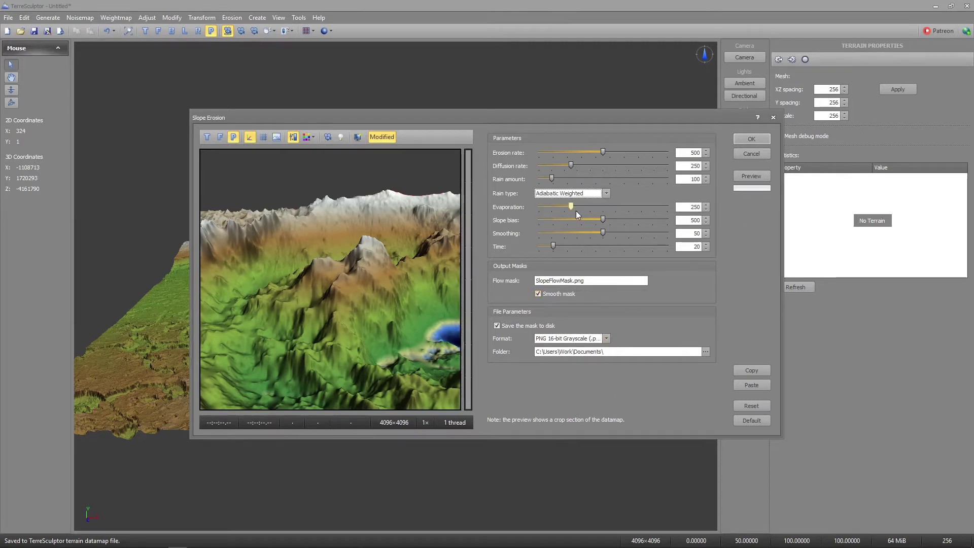
{"action": "left_click", "coordinate": [750, 177]}
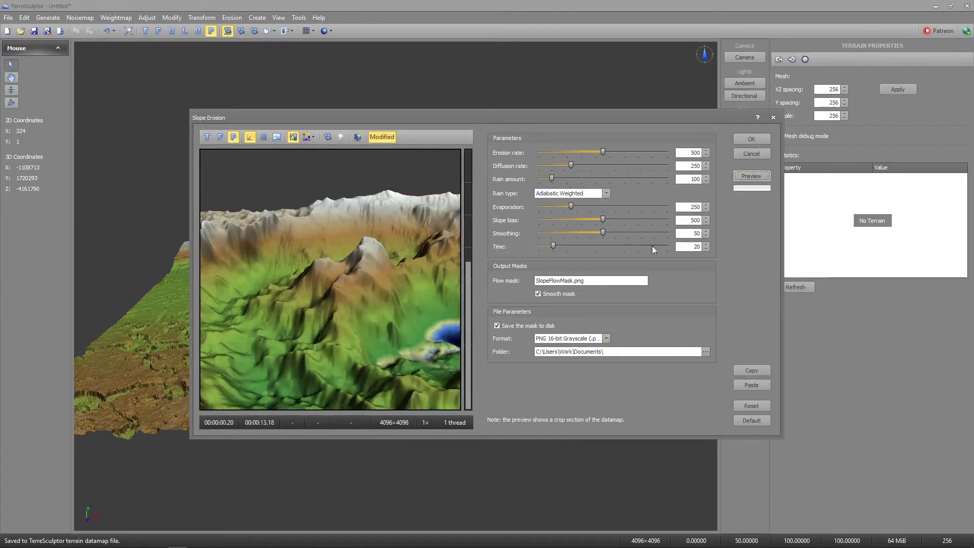
{"action": "left_click", "coordinate": [603, 194]}
{"action": "left_click", "coordinate": [584, 202]}
{"action": "left_click", "coordinate": [752, 174]}
Set the slope erosion's rain type to Adiabatic Weighted, preview it and apply the erosion to the whole terrain
{"action": "left_click", "coordinate": [606, 193]}
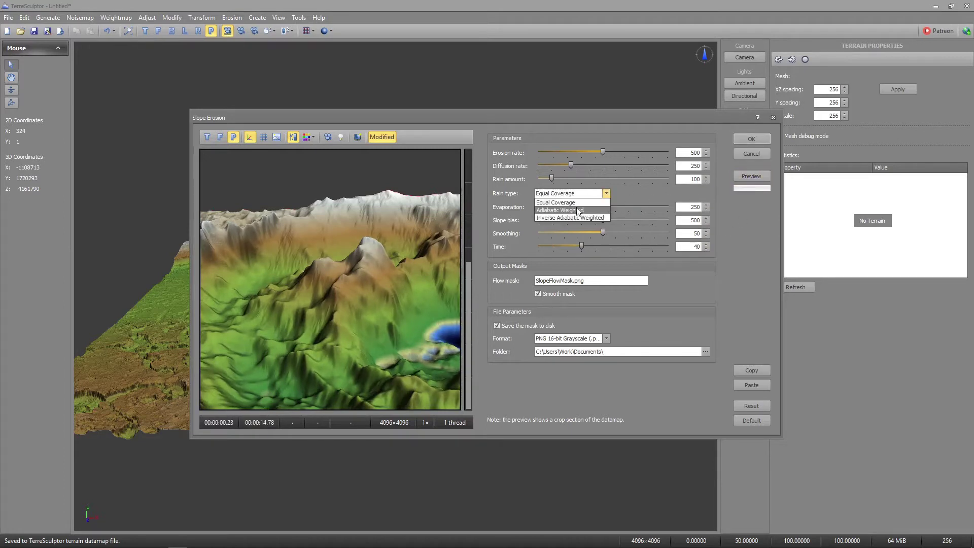
{"action": "left_click", "coordinate": [578, 210]}
{"action": "left_click", "coordinate": [755, 179]}
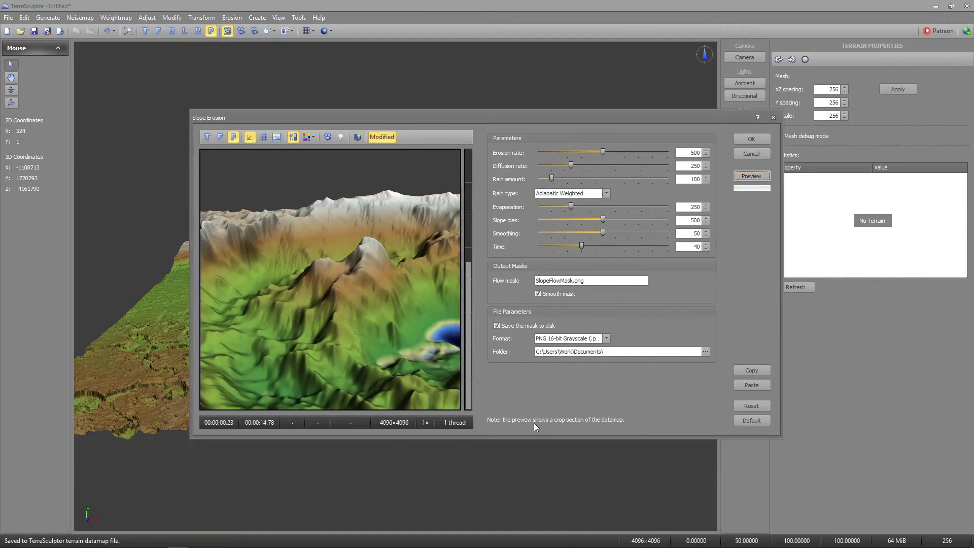
{"action": "left_click", "coordinate": [749, 140]}
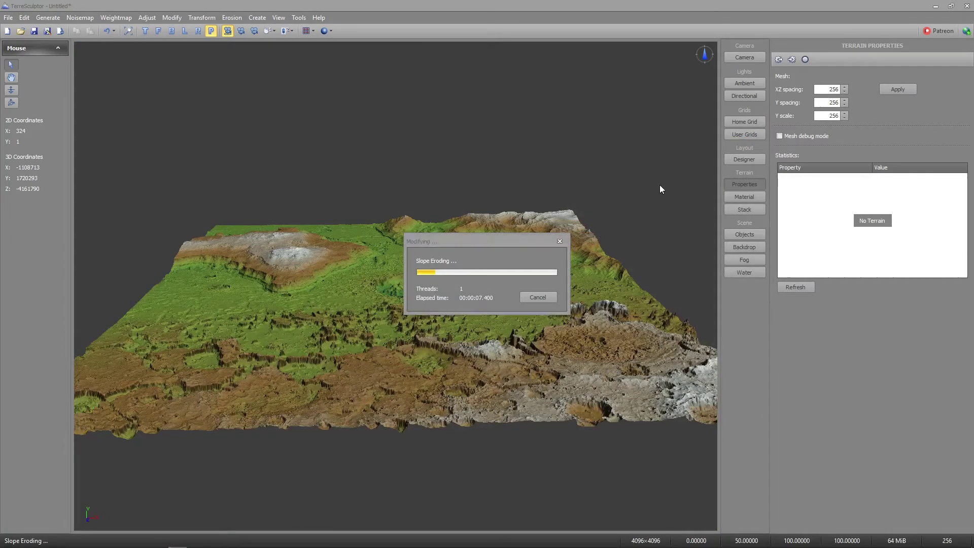
{"action": "middle_click_drag", "start_coordinate": [680, 188], "coordinate": [609, 229]}
{"action": "left_click_drag", "start_coordinate": [396, 286], "coordinate": [396, 286]}
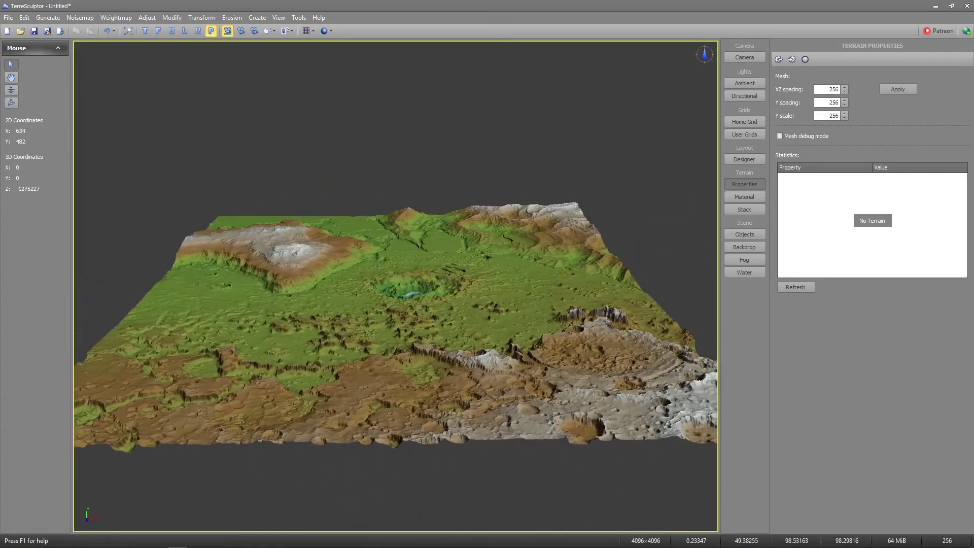
Preview Hydraulic erosion with smoothed masks saved to disk, set Time to 40 and apply the erosion
{"action": "left_click", "coordinate": [232, 17]}
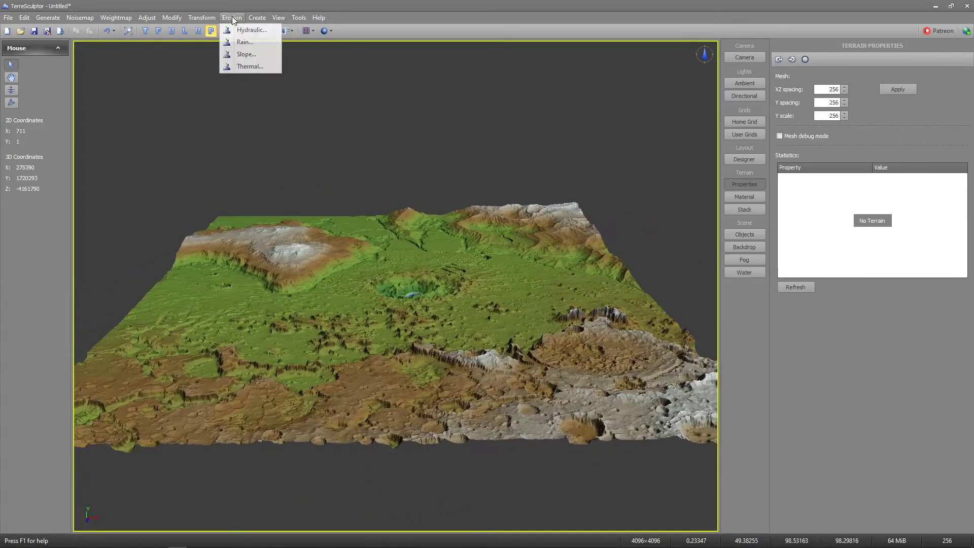
{"action": "left_click", "coordinate": [262, 42]}
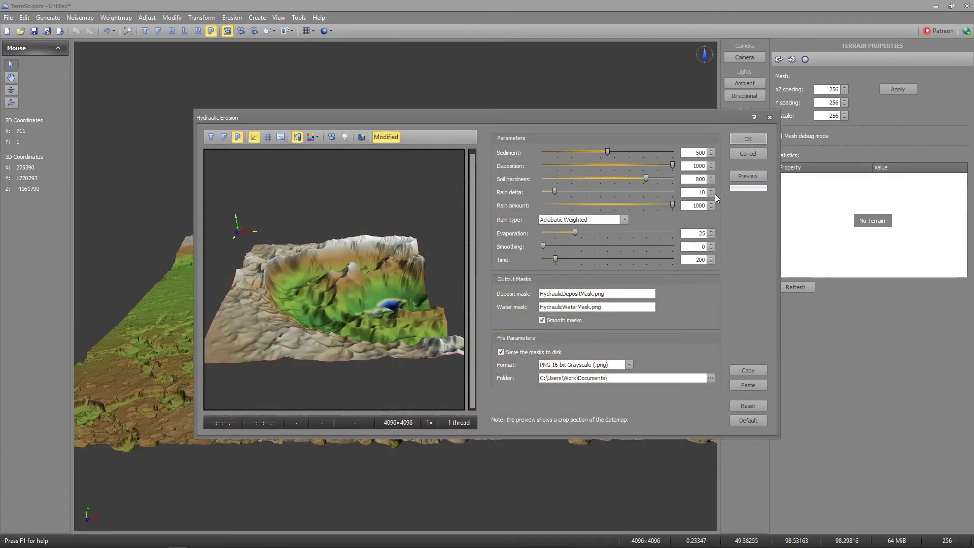
{"action": "left_click", "coordinate": [746, 177]}
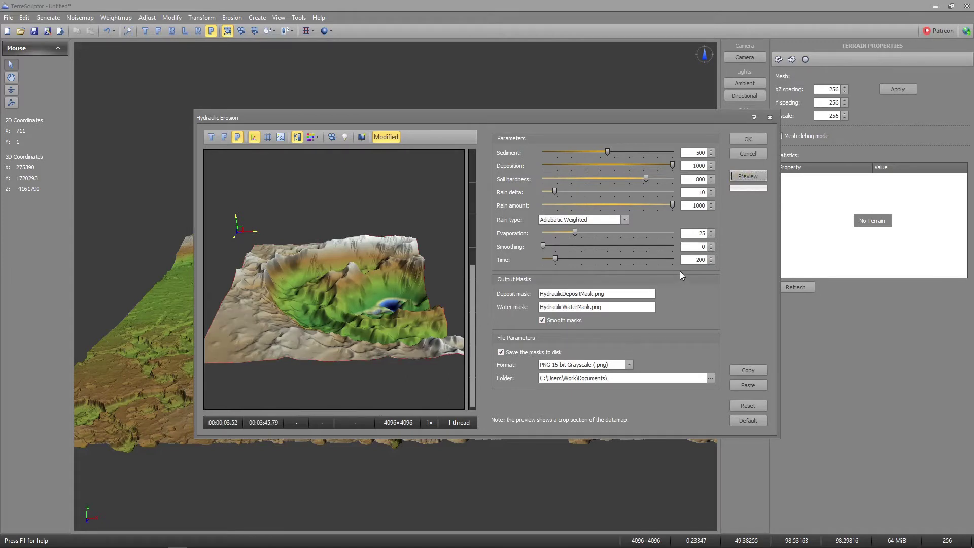
{"action": "double_click", "coordinate": [689, 259]}
{"action": "type", "text": "40"}
{"action": "left_click", "coordinate": [751, 139]}
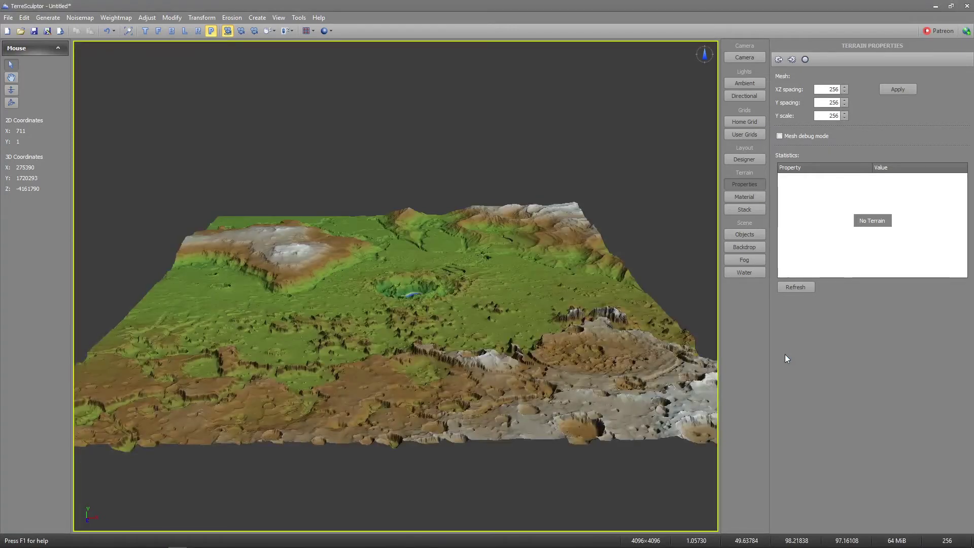
Set up Rain erosion with the automatic rain amount and the Extra Thick erosion type
{"action": "scroll", "coordinate": [279, 358], "scroll_direction": "up", "scroll_amount": 6}
{"action": "left_click_drag", "start_coordinate": [313, 367], "coordinate": [395, 285]}
{"action": "scroll", "coordinate": [324, 458], "scroll_direction": "up", "scroll_amount": 6}
{"action": "left_click_drag", "start_coordinate": [324, 457], "coordinate": [395, 285]}
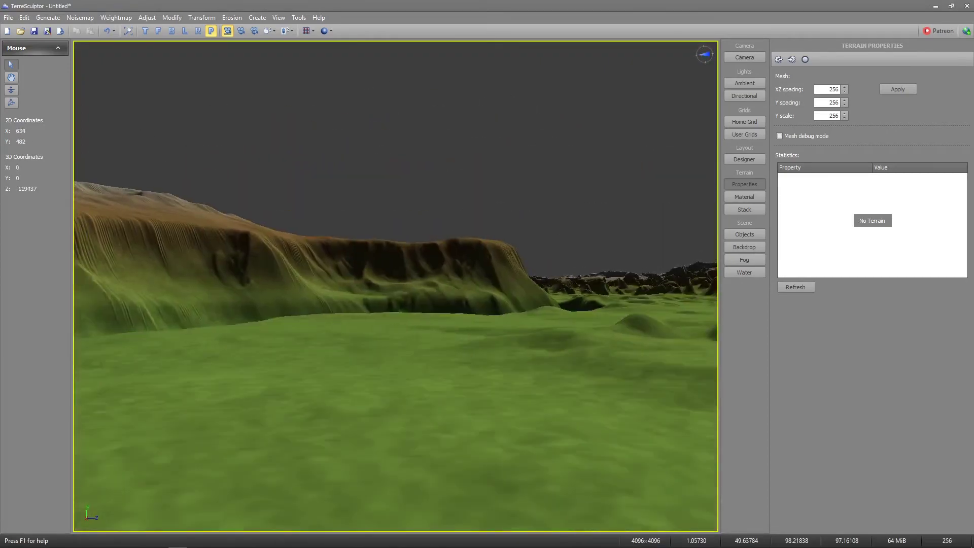
{"action": "scroll", "coordinate": [260, 501], "scroll_direction": "down", "scroll_amount": 15}
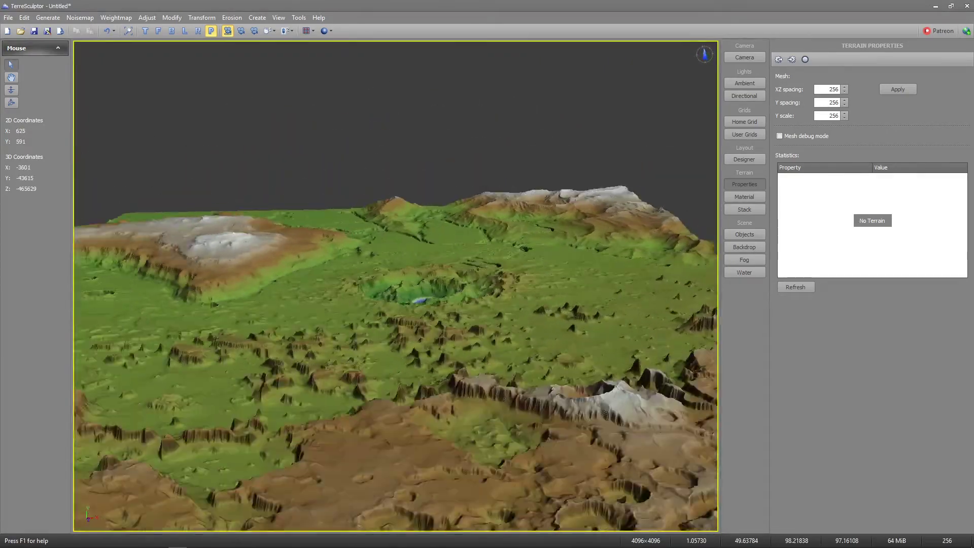
{"action": "left_click", "coordinate": [232, 18]}
{"action": "left_click", "coordinate": [244, 41]}
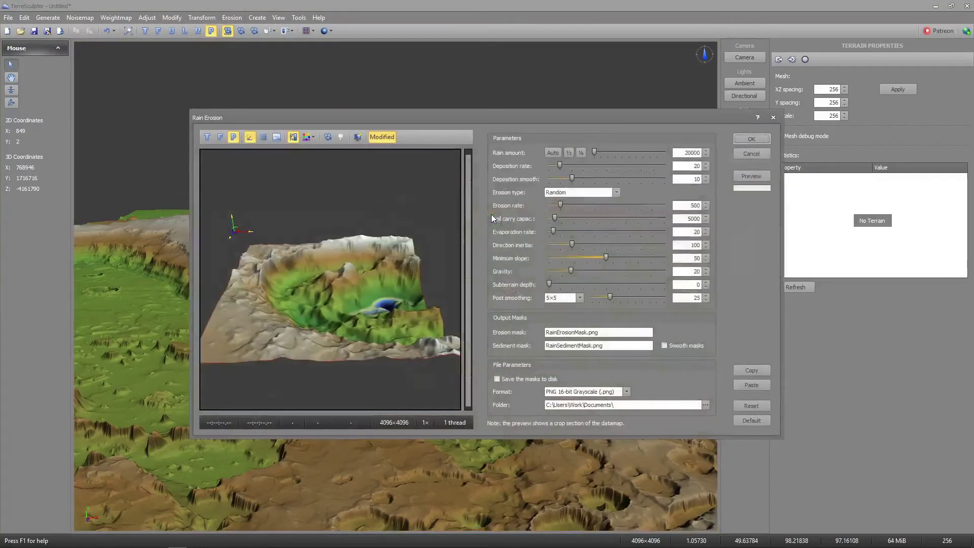
{"action": "left_click", "coordinate": [552, 153]}
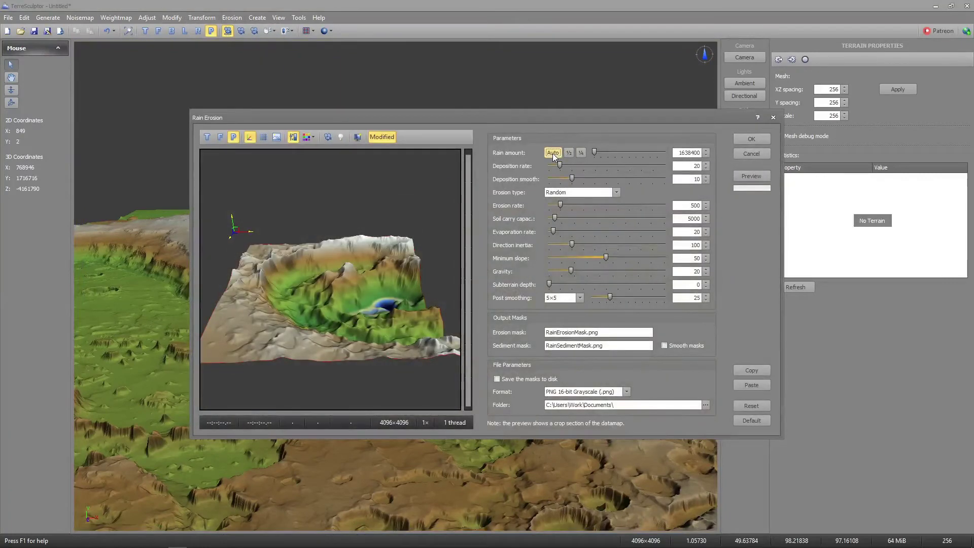
{"action": "left_click", "coordinate": [615, 193]}
{"action": "left_click", "coordinate": [602, 226]}
Enable smoothed rain erosion masks saved to disk, preview the result and apply the rain erosion
{"action": "left_click", "coordinate": [674, 344]}
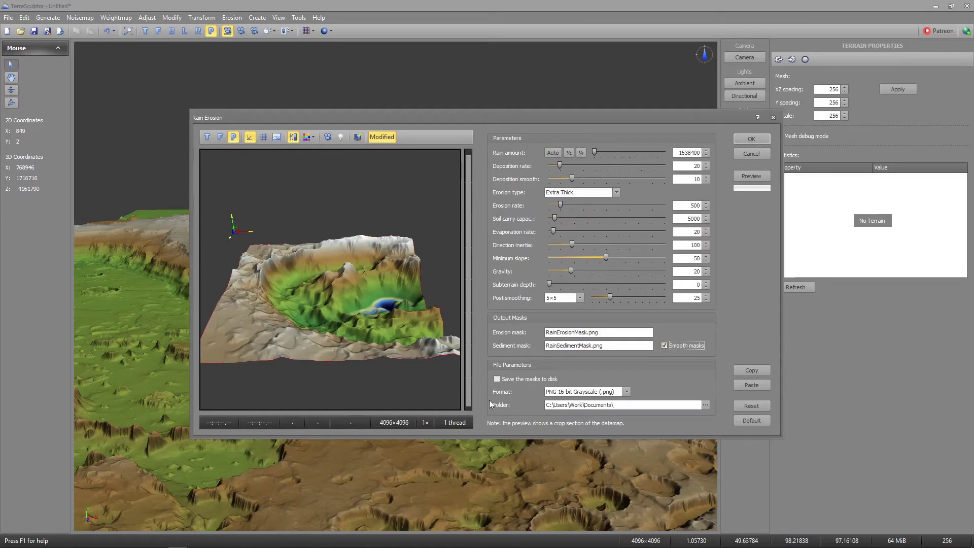
{"action": "left_click", "coordinate": [499, 379]}
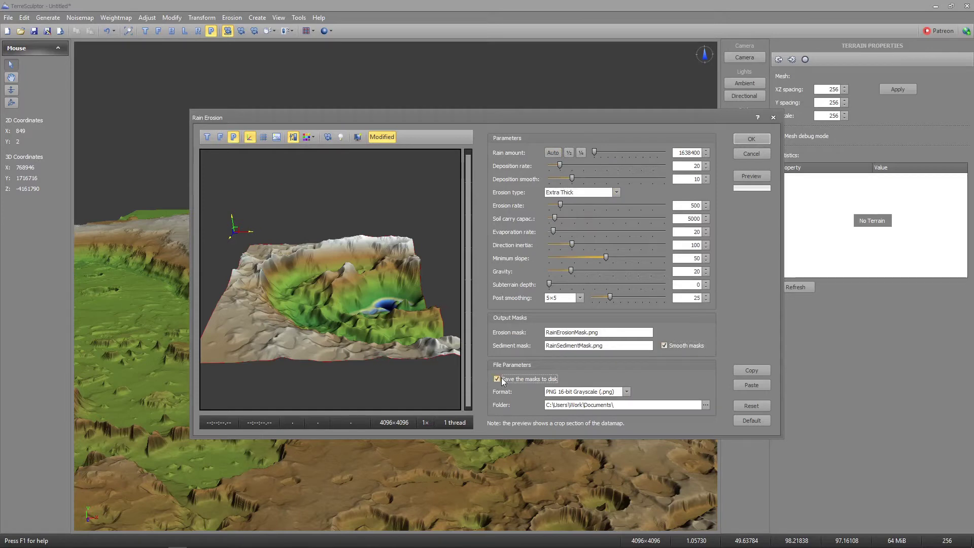
{"action": "left_click", "coordinate": [768, 138]}
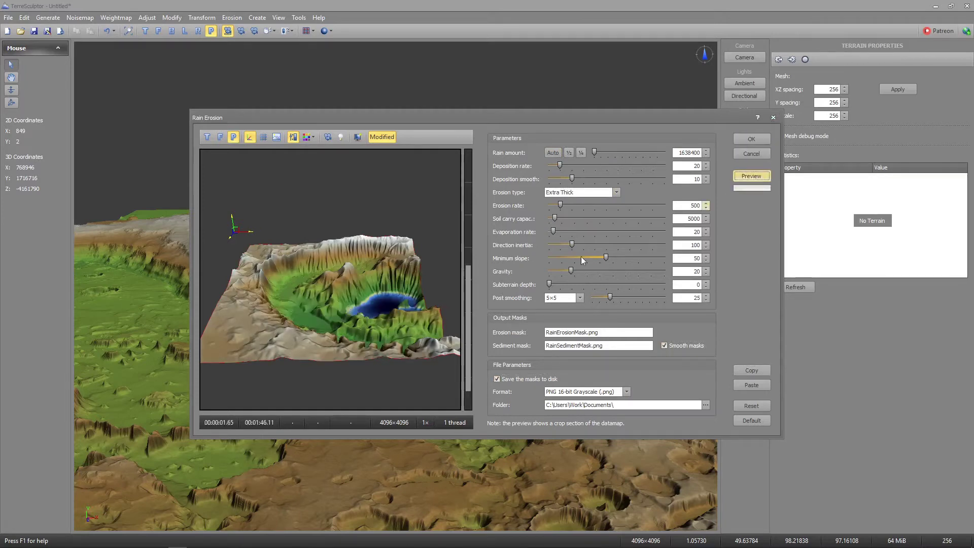
{"action": "left_click", "coordinate": [759, 138]}
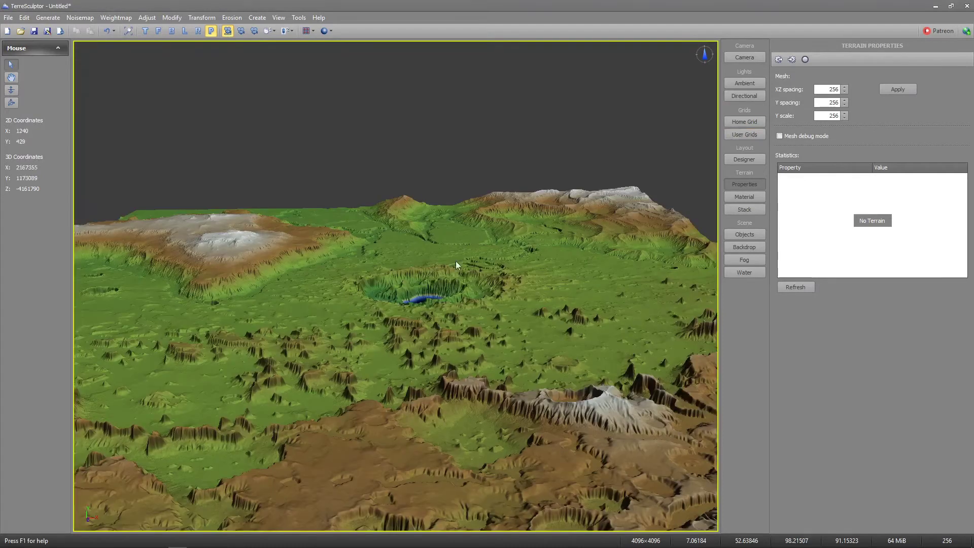
Set the terrain mesh's Y scale to 175 and apply it
{"action": "middle_click_drag", "start_coordinate": [455, 265], "coordinate": [100, 500]}
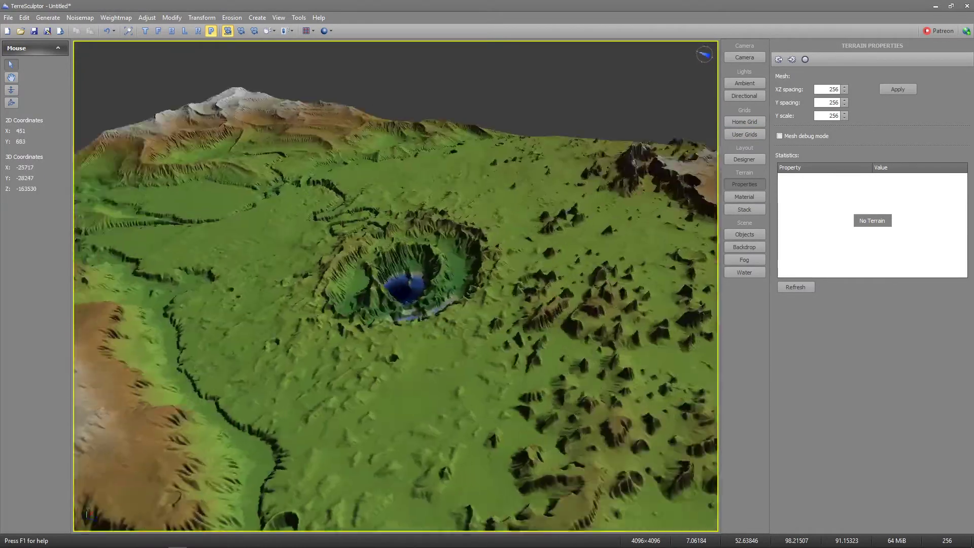
{"action": "scroll", "coordinate": [385, 333], "scroll_direction": "down", "scroll_amount": 3}
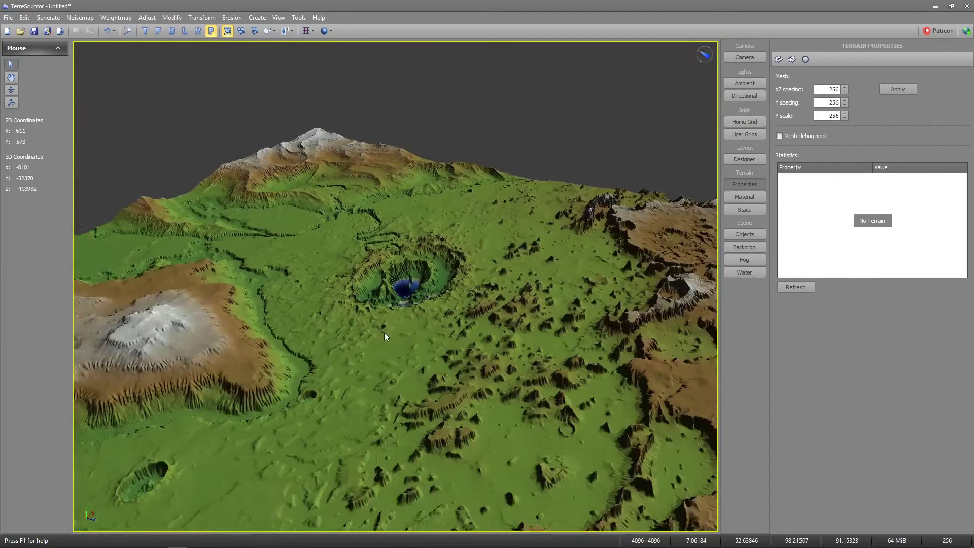
{"action": "scroll", "coordinate": [385, 333], "scroll_direction": "down", "scroll_amount": 2}
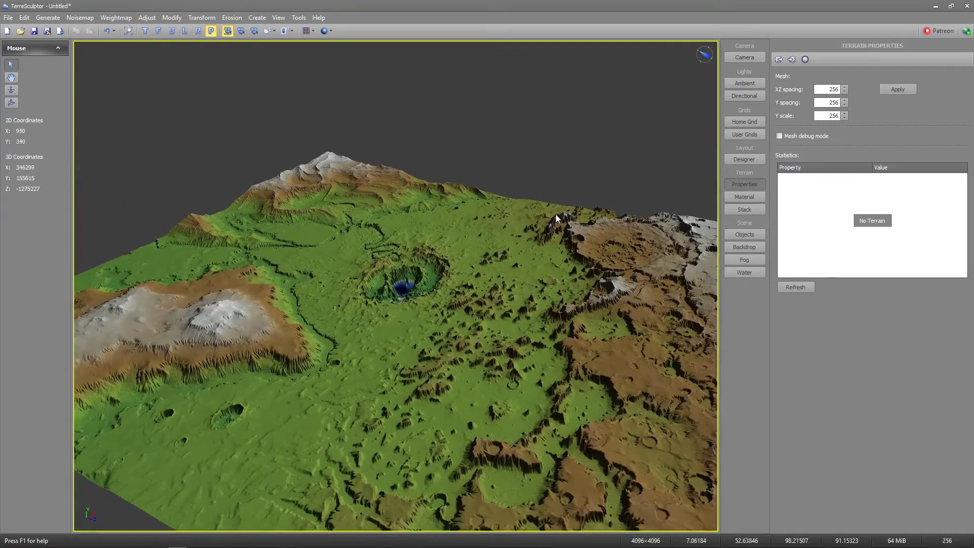
{"action": "left_click", "coordinate": [844, 114]}
{"action": "type", "text": "175"}
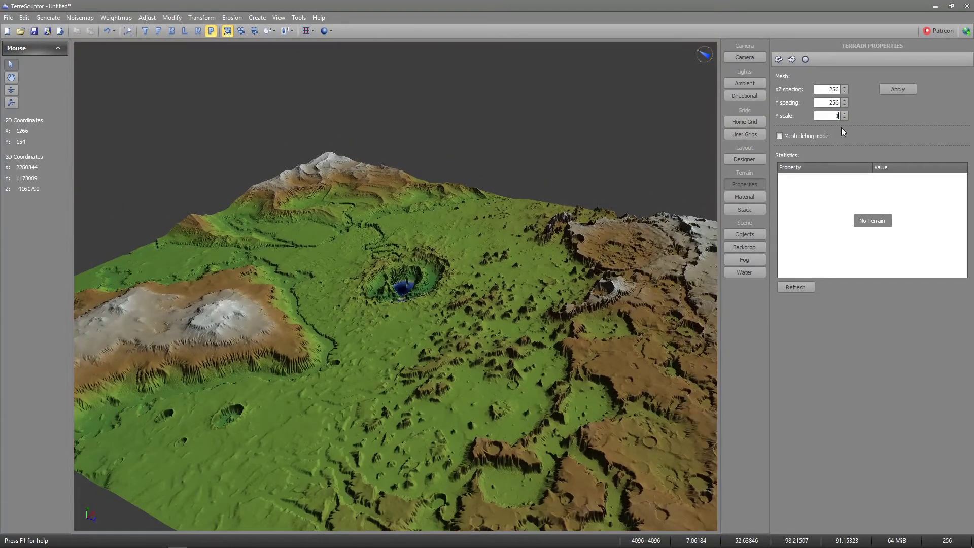
{"action": "left_click", "coordinate": [896, 89]}
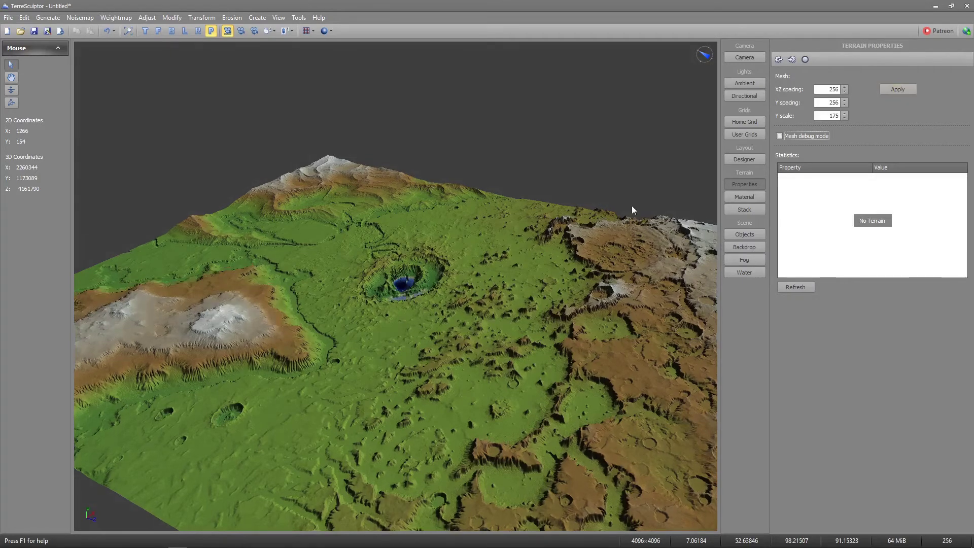
Set the terrain mesh's Y scale to 100 and apply it
{"action": "left_click_drag", "start_coordinate": [533, 320], "coordinate": [532, 257]}
{"action": "left_click", "coordinate": [834, 115]}
{"action": "double_click", "coordinate": [833, 116]}
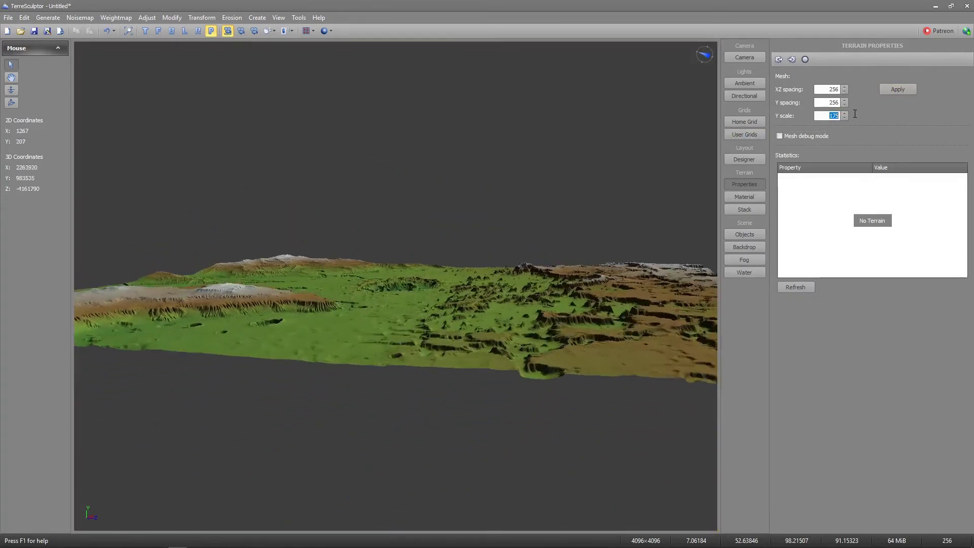
{"action": "type", "text": "100"}
{"action": "left_click", "coordinate": [892, 90]}
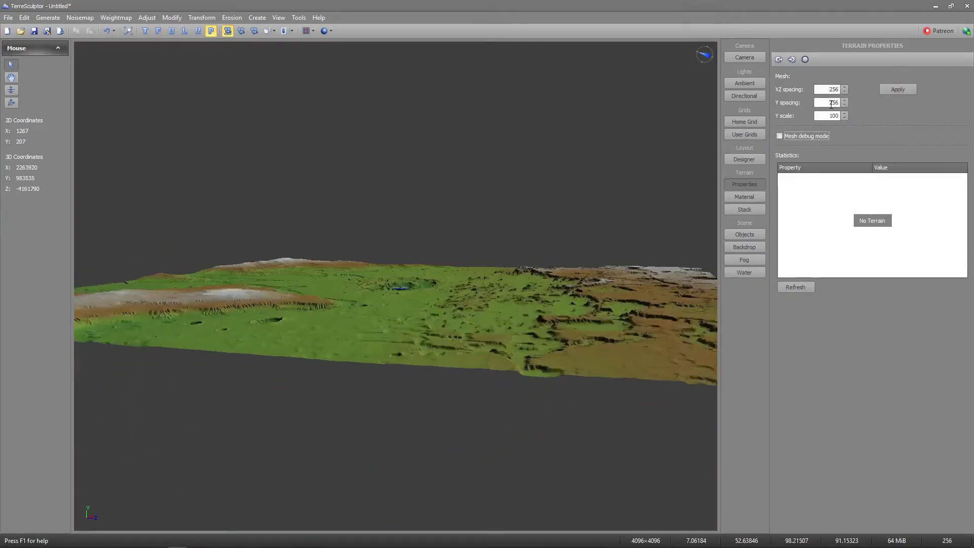
Examine the eroded terrain from several angles, including the crater, river channel and plateau edges
{"action": "left_click_drag", "start_coordinate": [641, 274], "coordinate": [685, 337]}
{"action": "left_click_drag", "start_coordinate": [395, 286], "coordinate": [294, 223]}
{"action": "left_click_drag", "start_coordinate": [325, 284], "coordinate": [328, 299]}
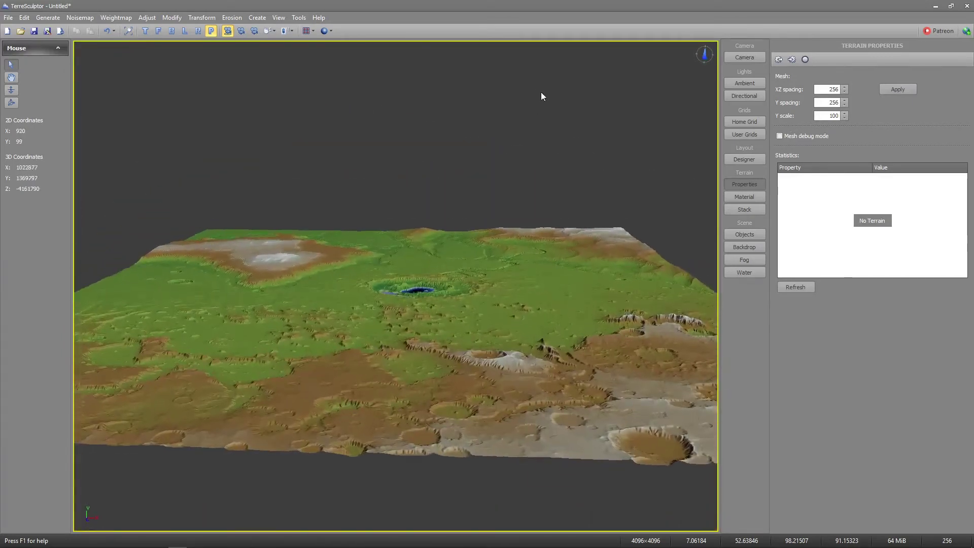
{"action": "left_click", "coordinate": [200, 17]}
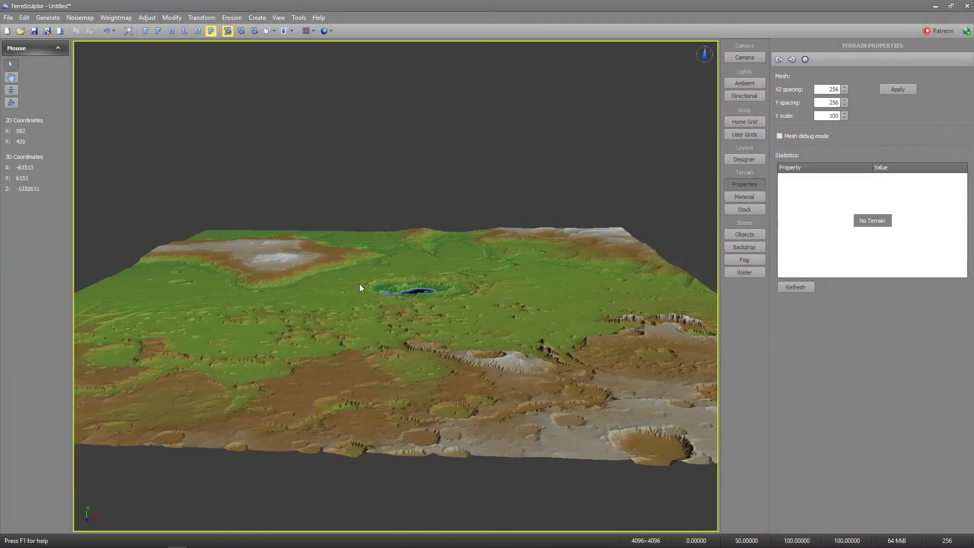
{"action": "left_click_drag", "start_coordinate": [395, 286], "coordinate": [245, 339]}
{"action": "scroll", "coordinate": [251, 371], "scroll_direction": "up", "scroll_amount": 5}
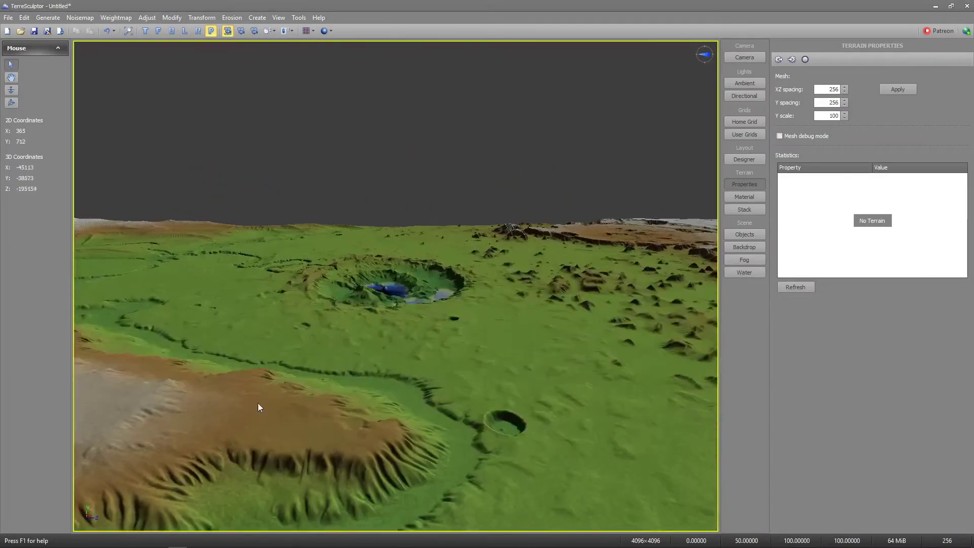
{"action": "left_click_drag", "start_coordinate": [258, 403], "coordinate": [294, 375]}
{"action": "left_click_drag", "start_coordinate": [395, 286], "coordinate": [279, 220]}
{"action": "scroll", "coordinate": [395, 286], "scroll_direction": "up", "scroll_amount": 2}
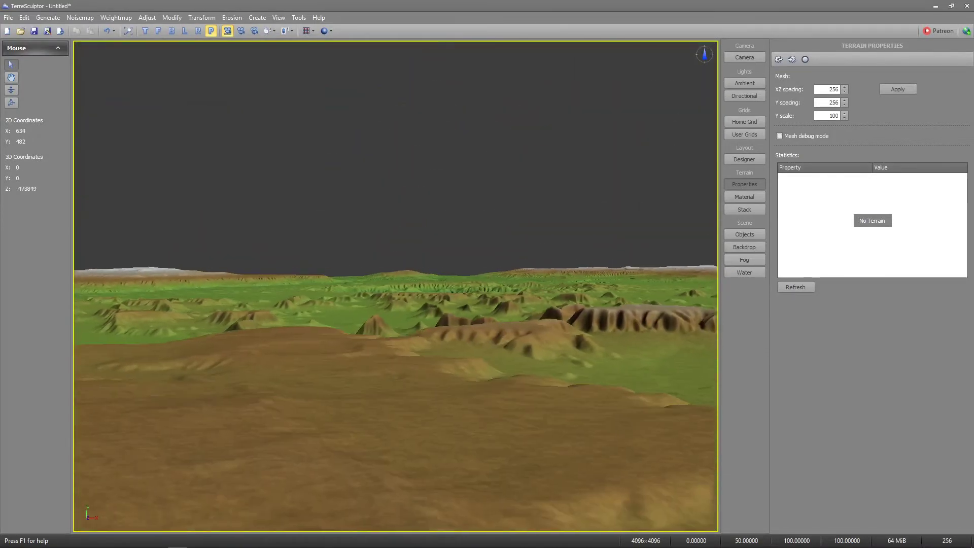
Examine the whole terrain from above, the crater with its river inlet up close, and the relief from a low angle
{"action": "scroll", "coordinate": [395, 285], "scroll_direction": "down", "scroll_amount": 3}
{"action": "left_click_drag", "start_coordinate": [388, 287], "coordinate": [388, 338]}
{"action": "scroll", "coordinate": [388, 287], "scroll_direction": "down", "scroll_amount": 3}
{"action": "left_click_drag", "start_coordinate": [409, 270], "coordinate": [410, 320]}
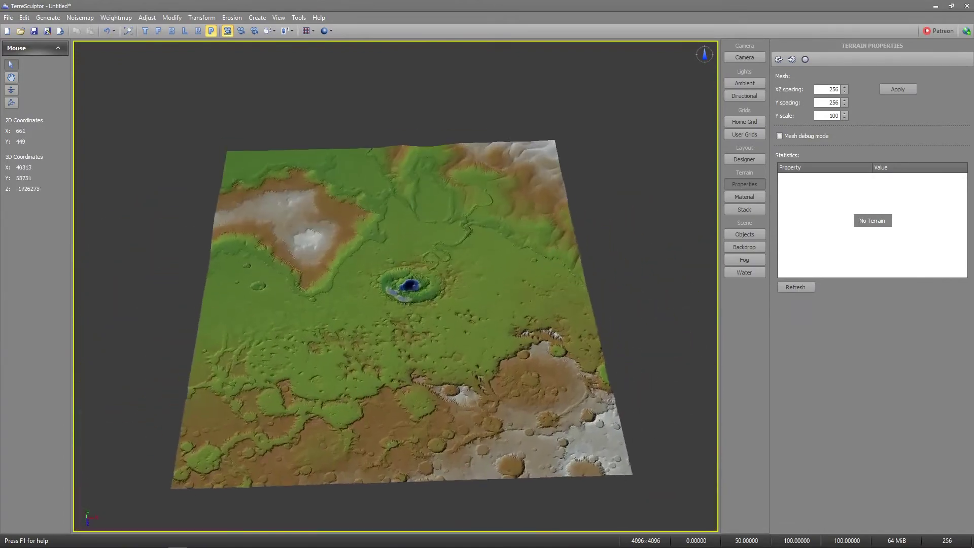
{"action": "scroll", "coordinate": [525, 196], "scroll_direction": "up", "scroll_amount": 8}
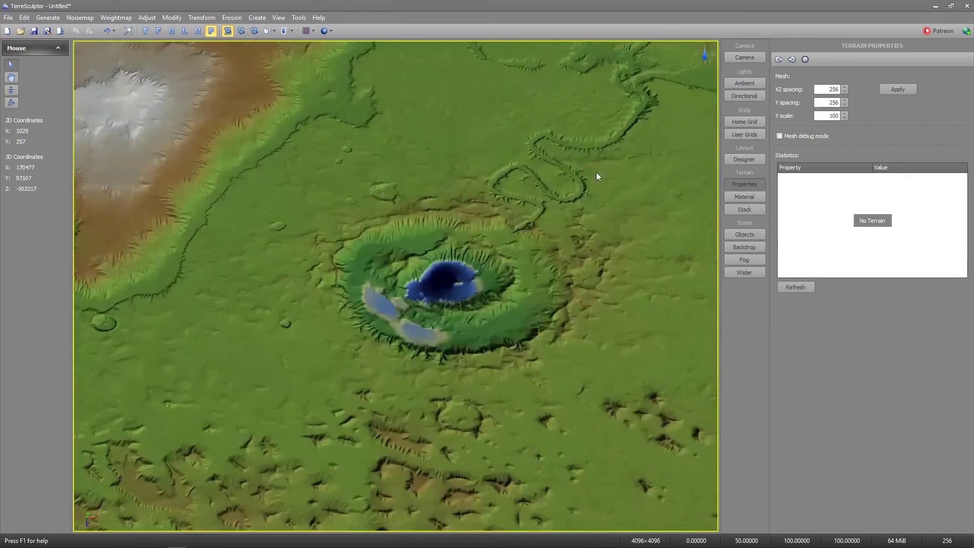
{"action": "scroll", "coordinate": [673, 163], "scroll_direction": "up", "scroll_amount": 4}
{"action": "mouse_move", "coordinate": [673, 163]}
{"action": "left_mouse_down"}
{"action": "mouse_move", "coordinate": [637, 164]}
{"action": "mouse_move", "coordinate": [665, 157]}
{"action": "left_mouse_up"}
{"action": "scroll", "coordinate": [662, 158], "scroll_direction": "down", "scroll_amount": 5}
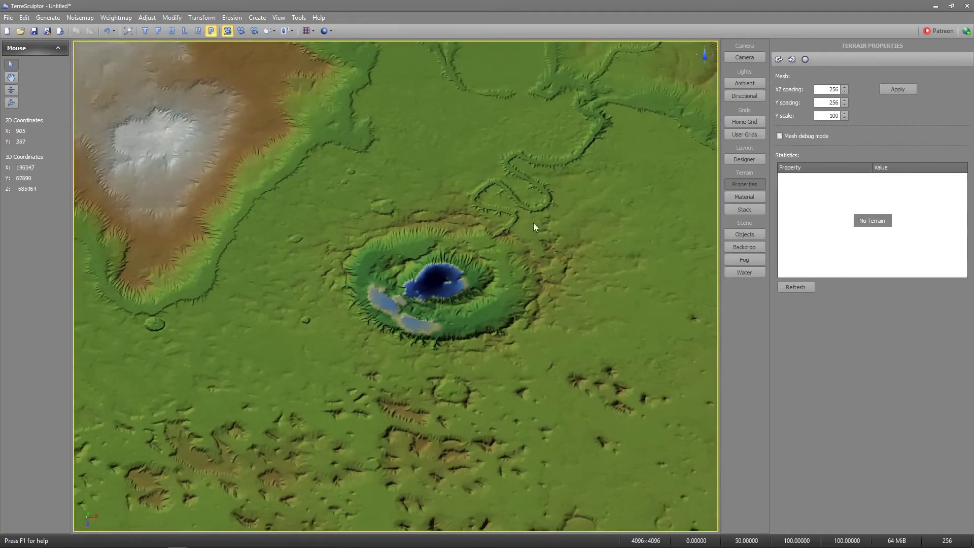
{"action": "left_click_drag", "start_coordinate": [533, 224], "coordinate": [537, 263]}
Set the terrain mesh's Y scale to 400 and apply it
{"action": "double_click", "coordinate": [830, 116]}
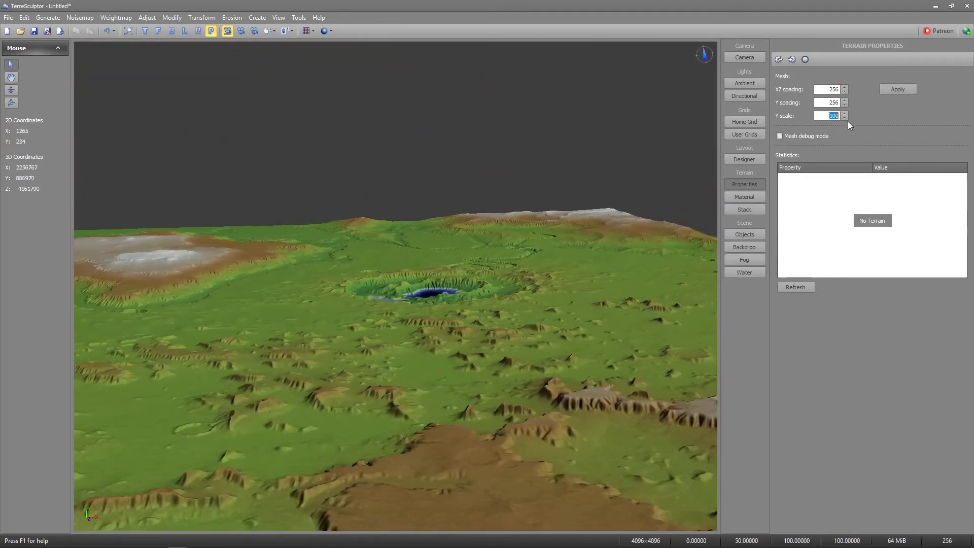
{"action": "type", "text": "400"}
{"action": "left_click", "coordinate": [891, 91]}
{"action": "mouse_move", "coordinate": [561, 251]}
{"action": "left_mouse_down"}
{"action": "mouse_move", "coordinate": [561, 211]}
{"action": "mouse_move", "coordinate": [546, 245]}
{"action": "left_mouse_up"}
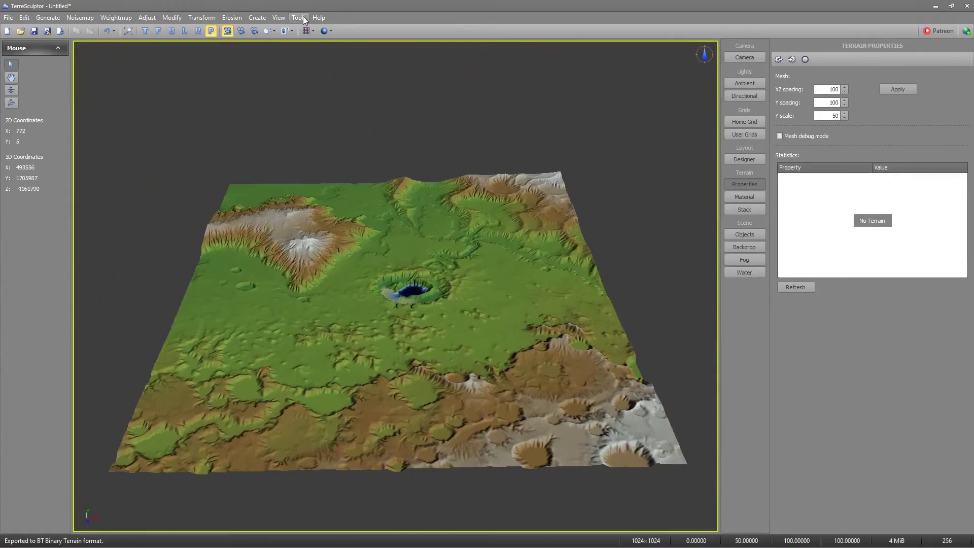
Open the application's unit settings and load the CryENGINE 3 preset
{"action": "left_click", "coordinate": [304, 19]}
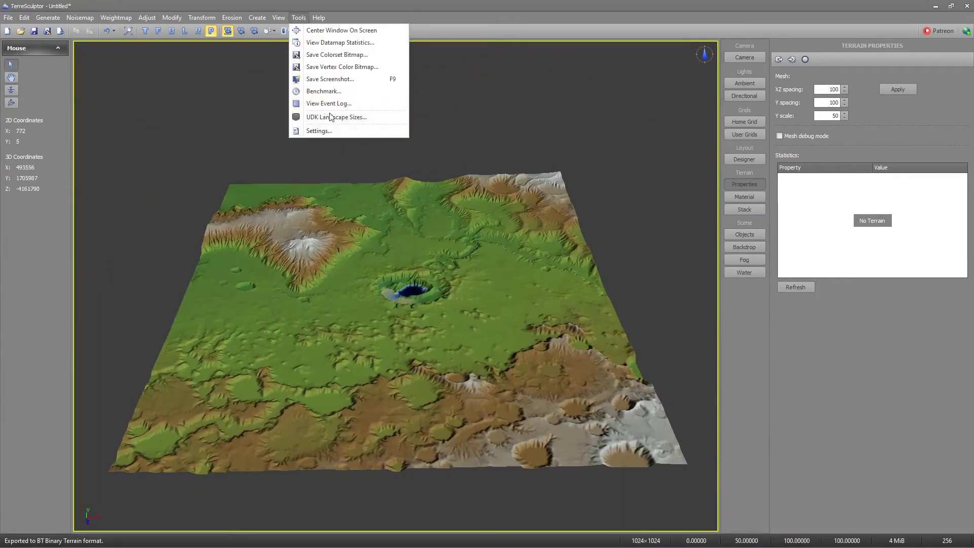
{"action": "left_click", "coordinate": [337, 129]}
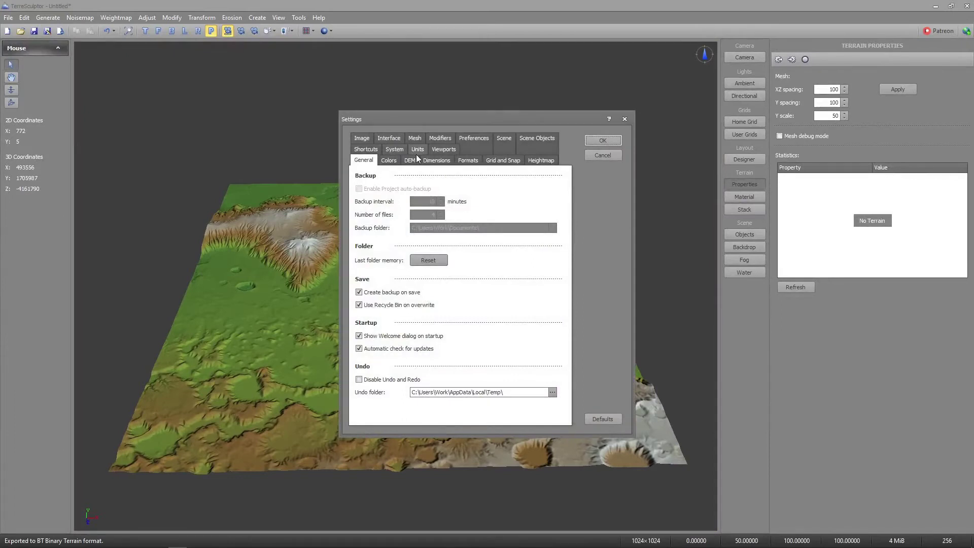
{"action": "left_click", "coordinate": [413, 149]}
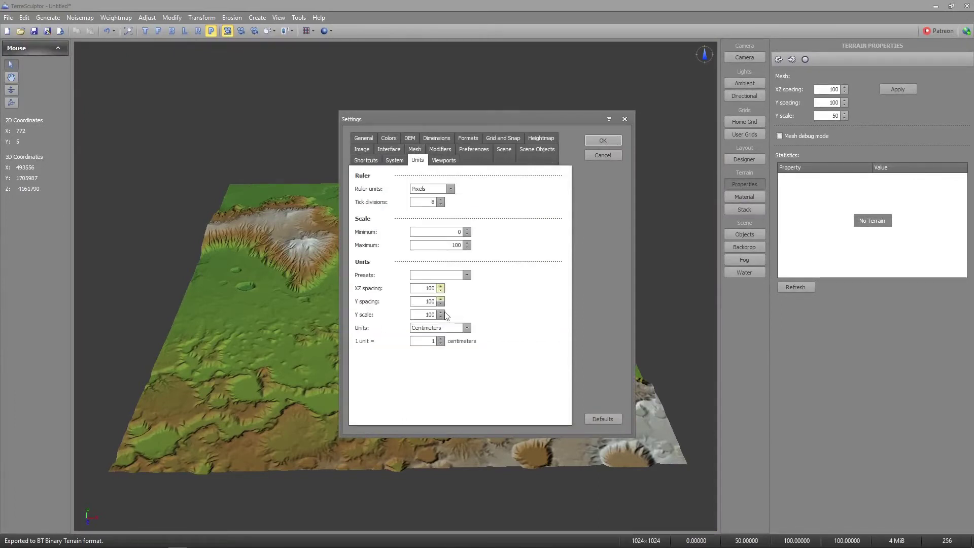
{"action": "left_click", "coordinate": [466, 275]}
{"action": "left_click", "coordinate": [452, 299]}
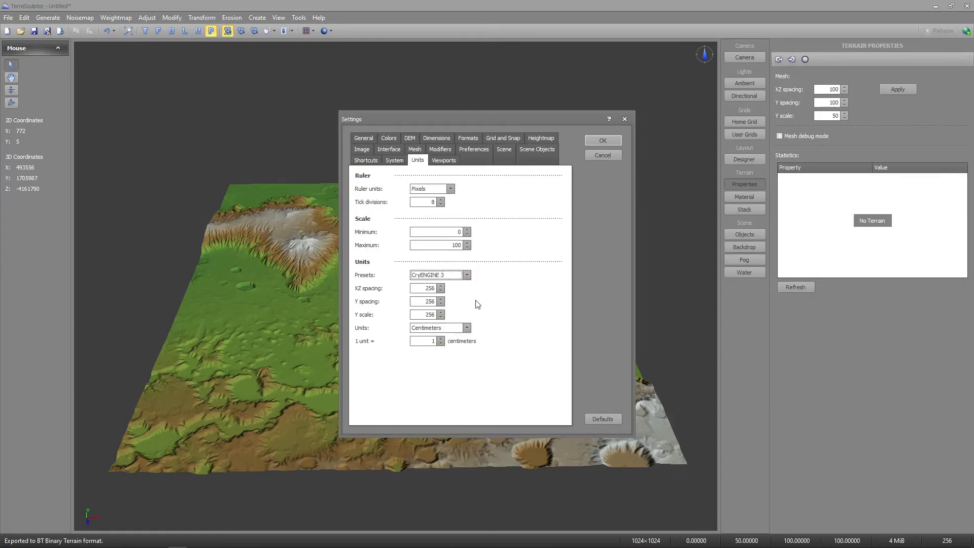
Set the default XZ spacing and Y spacing to 100, adjust the default Y scale and accept the settings
{"action": "left_click", "coordinate": [465, 275]}
{"action": "left_click", "coordinate": [456, 286]}
{"action": "double_click", "coordinate": [431, 288]}
{"action": "type", "text": "100"}
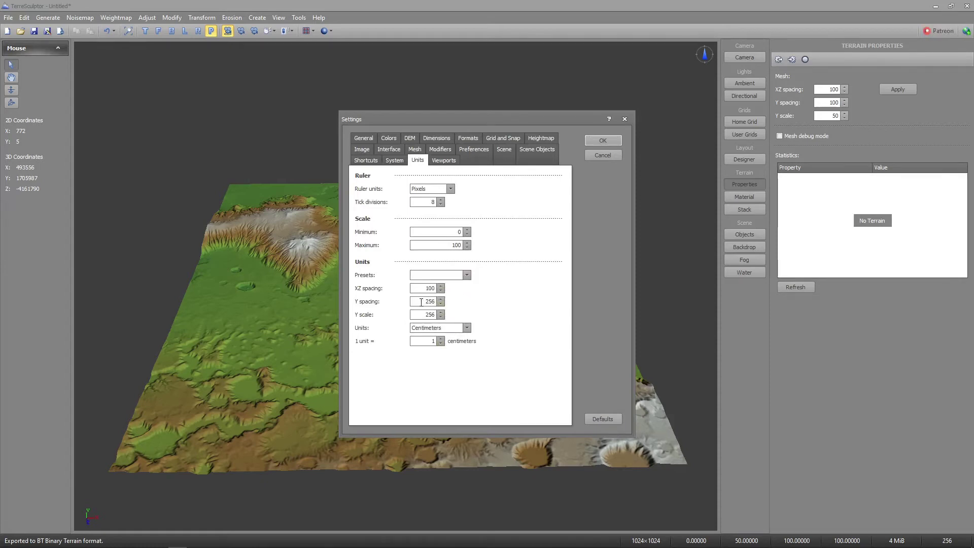
{"action": "type", "text": "100"}
{"action": "left_click_drag", "start_coordinate": [422, 301], "coordinate": [450, 316]}
{"action": "type", "text": "10"}
{"action": "left_click", "coordinate": [618, 141]}
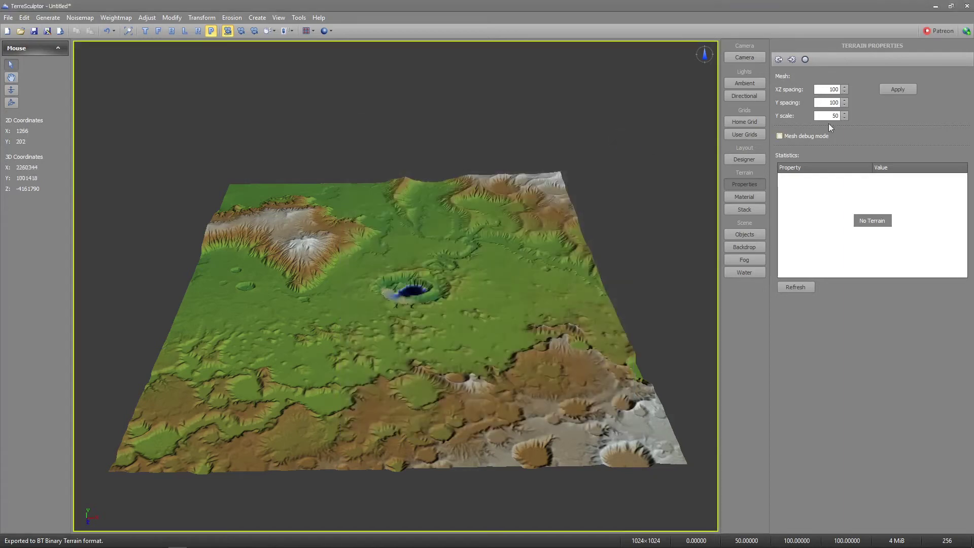
Set the Y scale of the 1024×1024 terrain's mesh to 100 and apply it
{"action": "left_click", "coordinate": [829, 105]}
{"action": "type", "text": "00"}
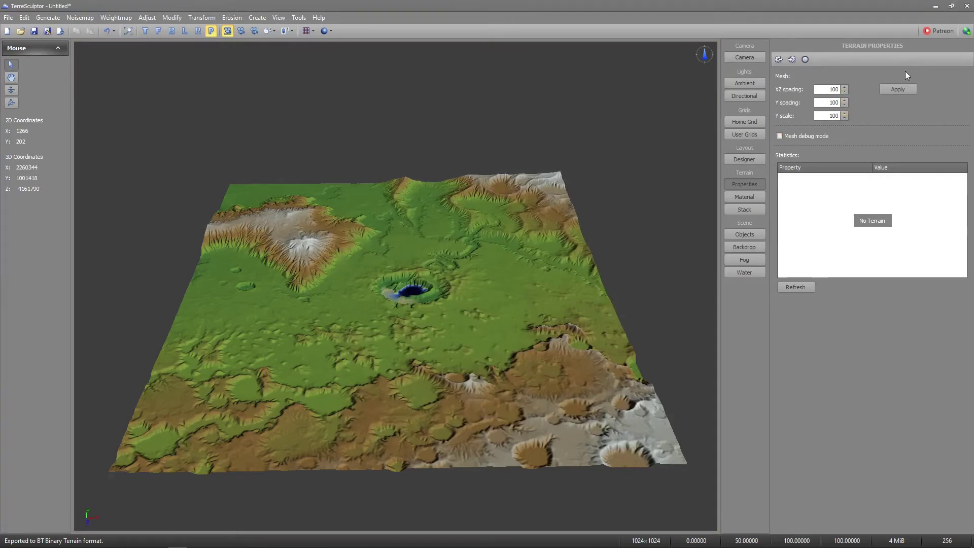
{"action": "left_click", "coordinate": [901, 88]}
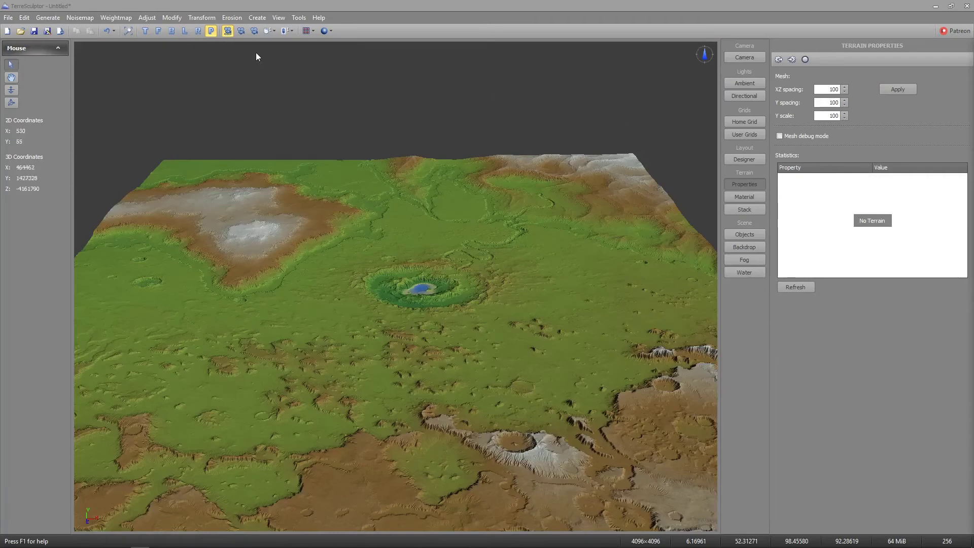
Start an altitude weightmap extraction with Low and Falloff both set to 100
{"action": "left_click", "coordinate": [112, 18]}
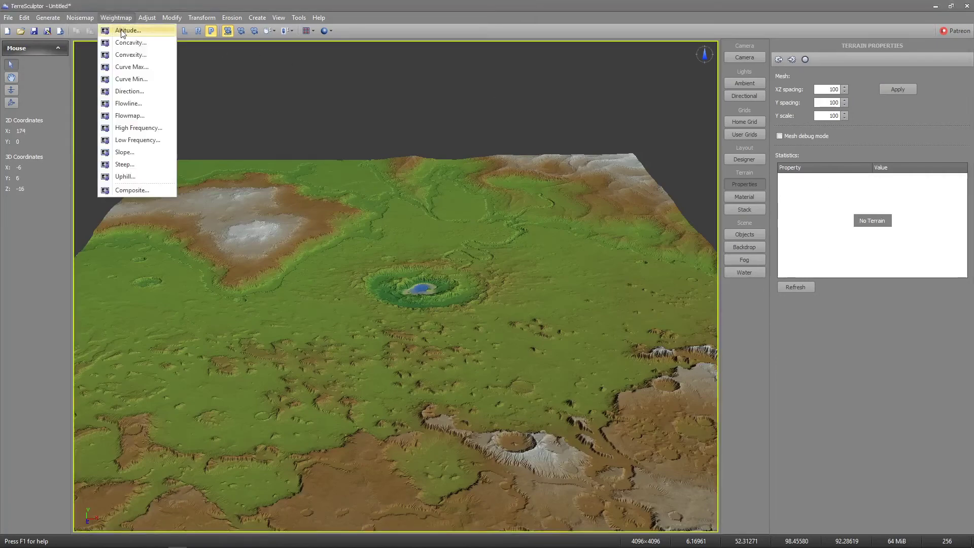
{"action": "left_click", "coordinate": [121, 30]}
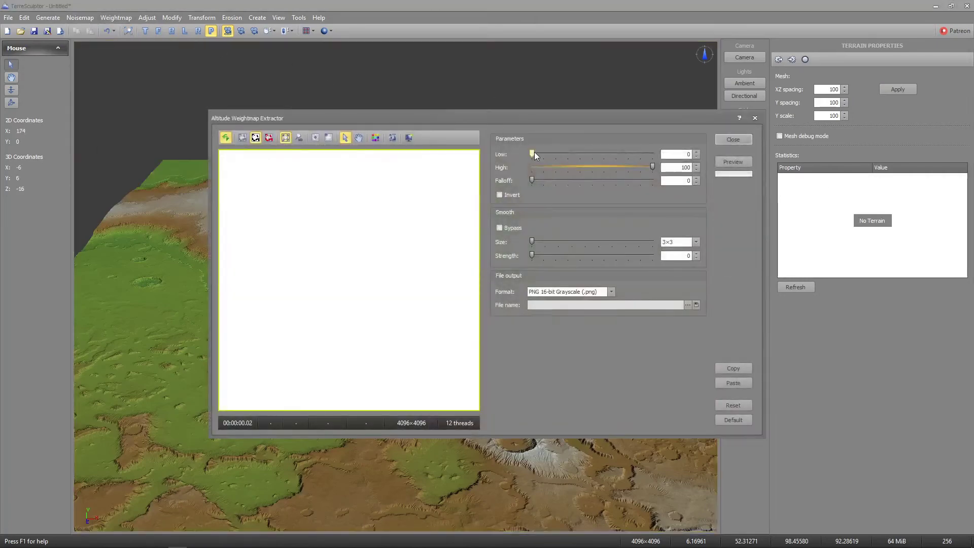
{"action": "left_click_drag", "start_coordinate": [533, 153], "coordinate": [668, 154]}
{"action": "left_click_drag", "start_coordinate": [562, 181], "coordinate": [655, 180]}
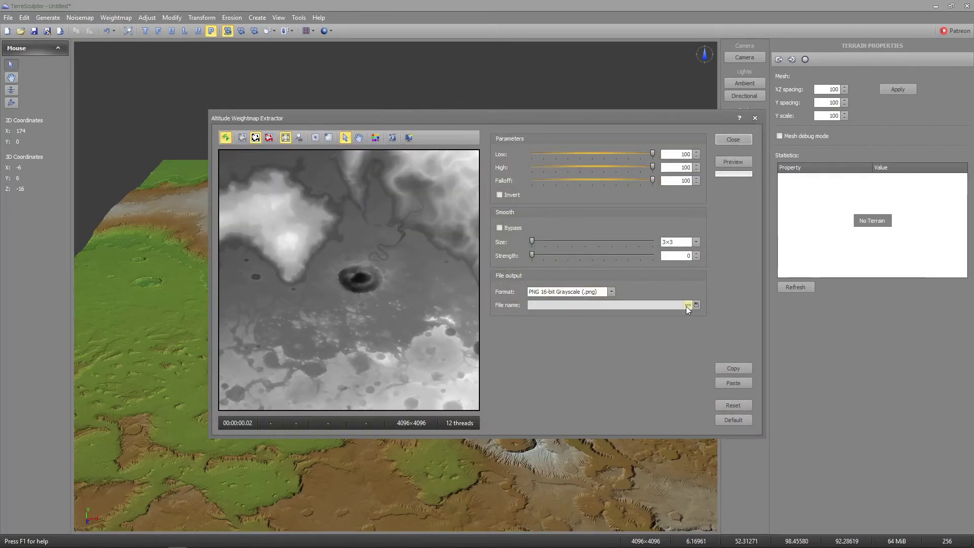
Set the weightmap's 16-bit grayscale PNG output to 4096_height in the OBS Display Images folder and close the extractor
{"action": "left_click", "coordinate": [687, 305]}
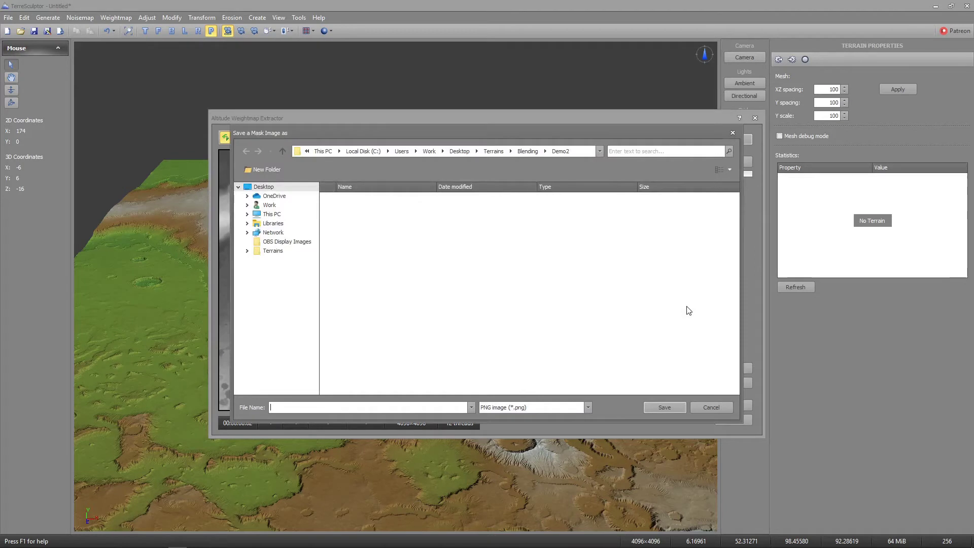
{"action": "left_click", "coordinate": [269, 243]}
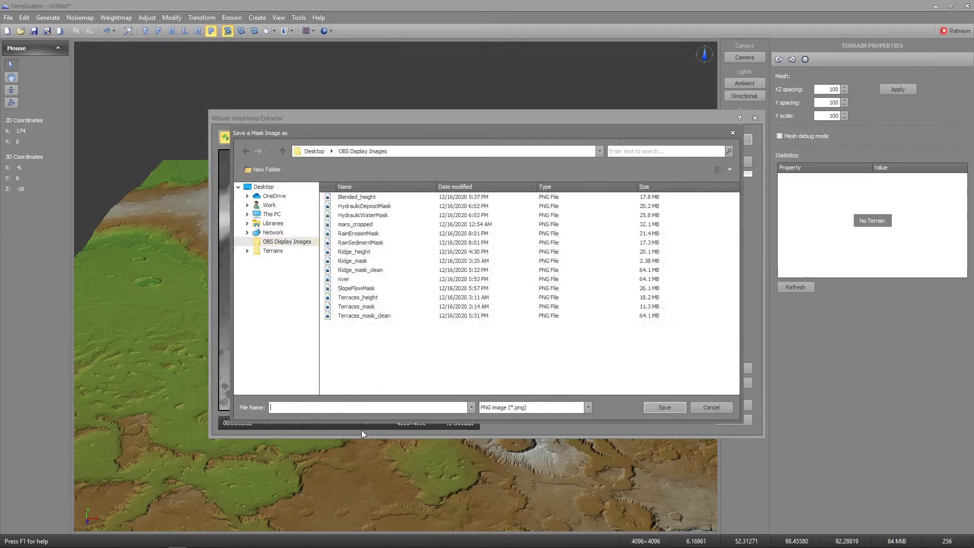
{"action": "type", "text": "4096_height"}
{"action": "left_click", "coordinate": [663, 408]}
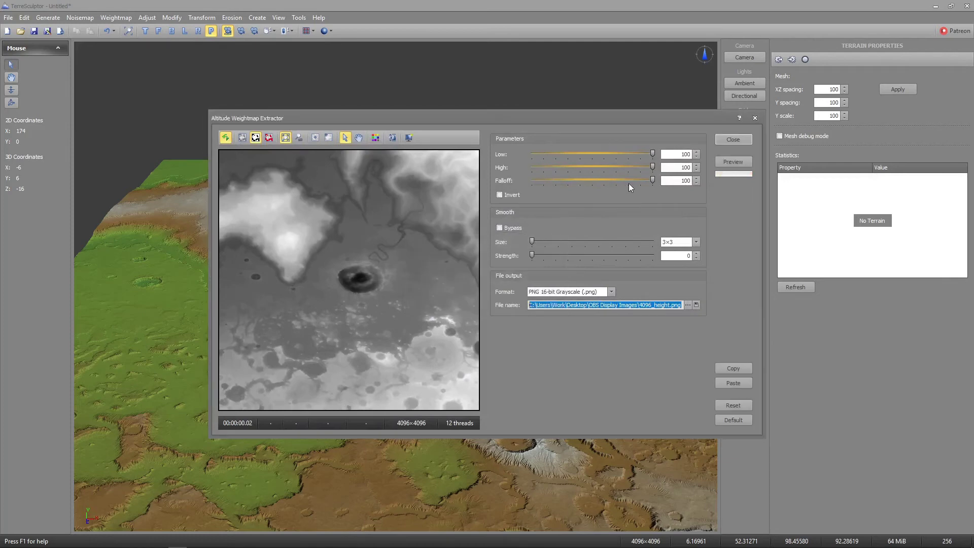
{"action": "left_click", "coordinate": [732, 139]}
{"action": "left_click", "coordinate": [732, 139]}
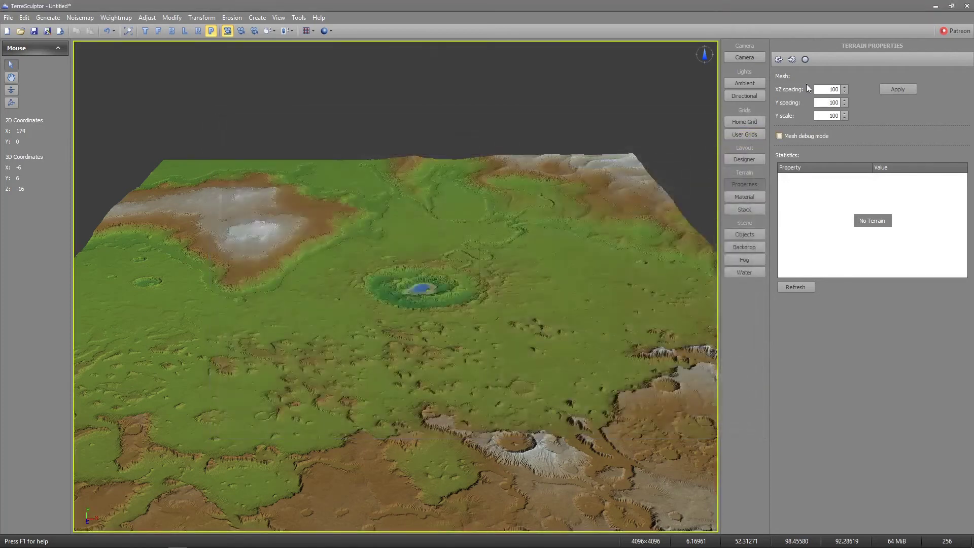
Try the Lava and Lava Molten colorsets on the terrain material
{"action": "left_click", "coordinate": [745, 195]}
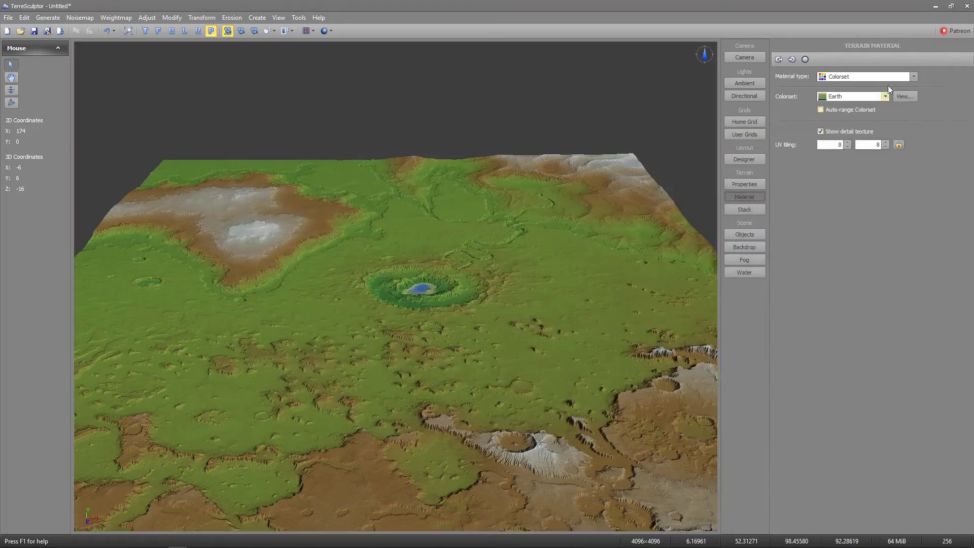
{"action": "left_click", "coordinate": [869, 99]}
{"action": "scroll", "coordinate": [859, 152], "scroll_direction": "down", "scroll_amount": 3}
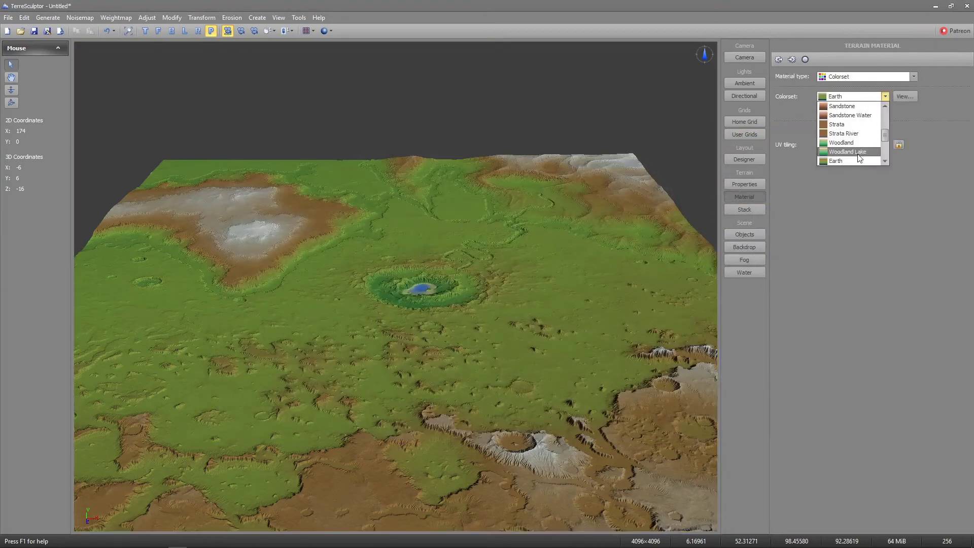
{"action": "scroll", "coordinate": [859, 156], "scroll_direction": "up", "scroll_amount": 1}
{"action": "left_click", "coordinate": [853, 142]}
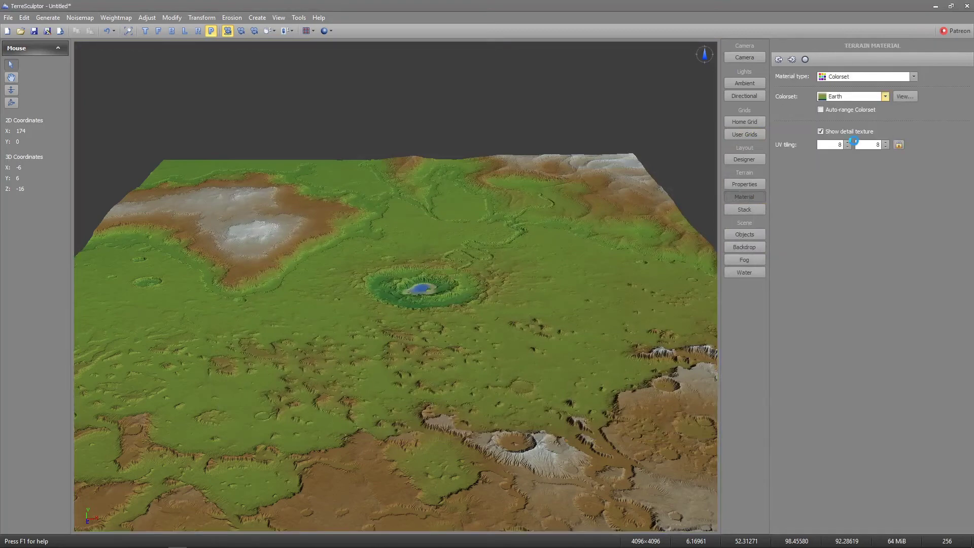
{"action": "left_click", "coordinate": [855, 97]}
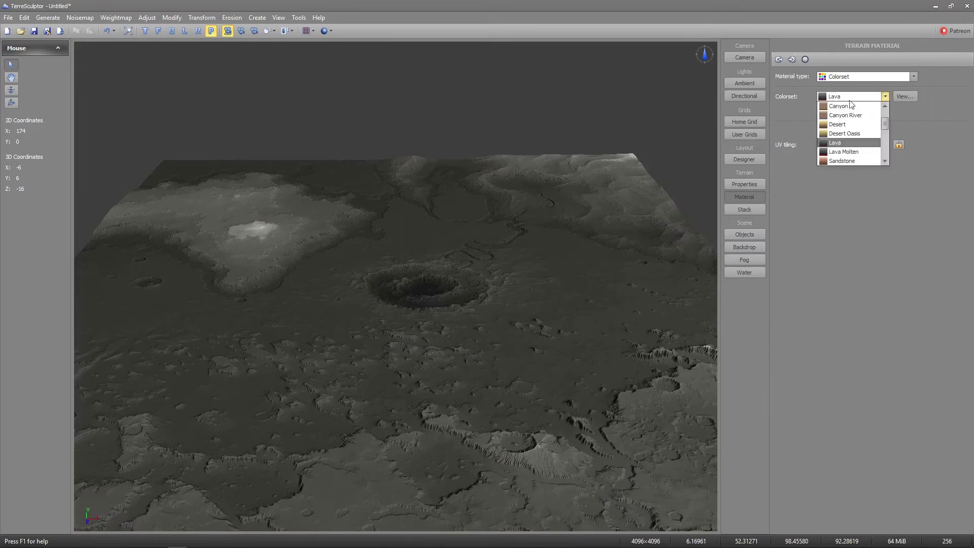
{"action": "left_click", "coordinate": [852, 158]}
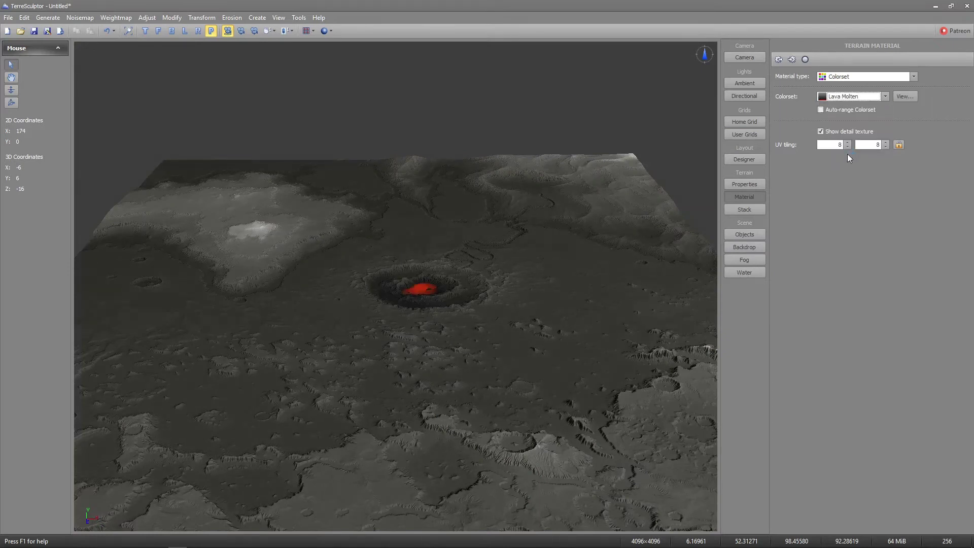
Set the terrain material's colorset back to Earth
{"action": "left_click", "coordinate": [851, 97]}
{"action": "scroll", "coordinate": [854, 147], "scroll_direction": "down", "scroll_amount": 2}
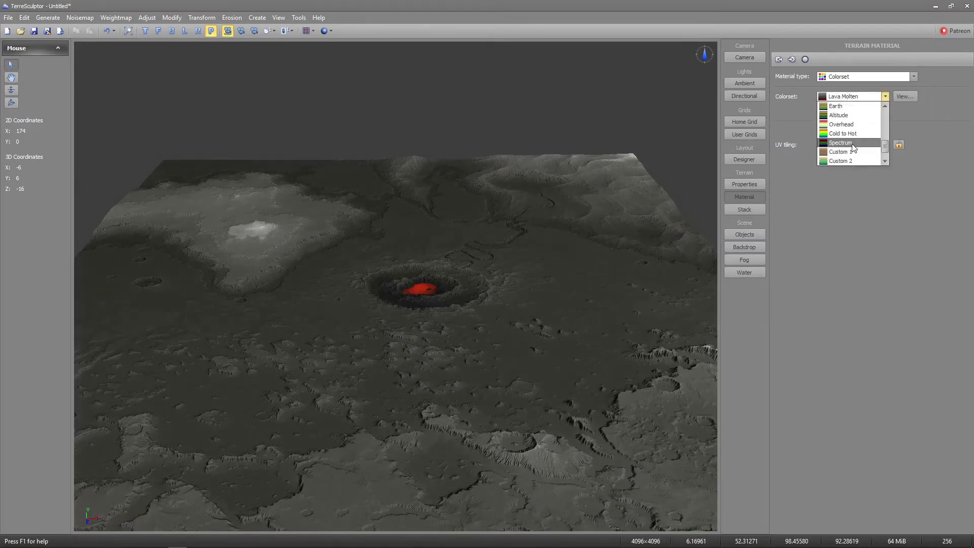
{"action": "left_click", "coordinate": [845, 106]}
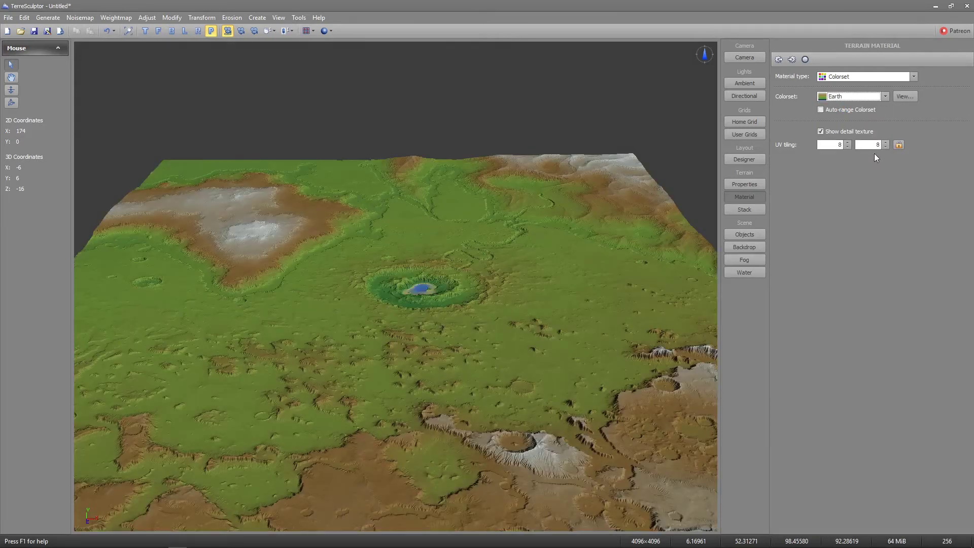
Save the terrain's vertex color bitmap as a 24-bit BMP in the OBS Display Images folder
{"action": "left_click", "coordinate": [297, 18]}
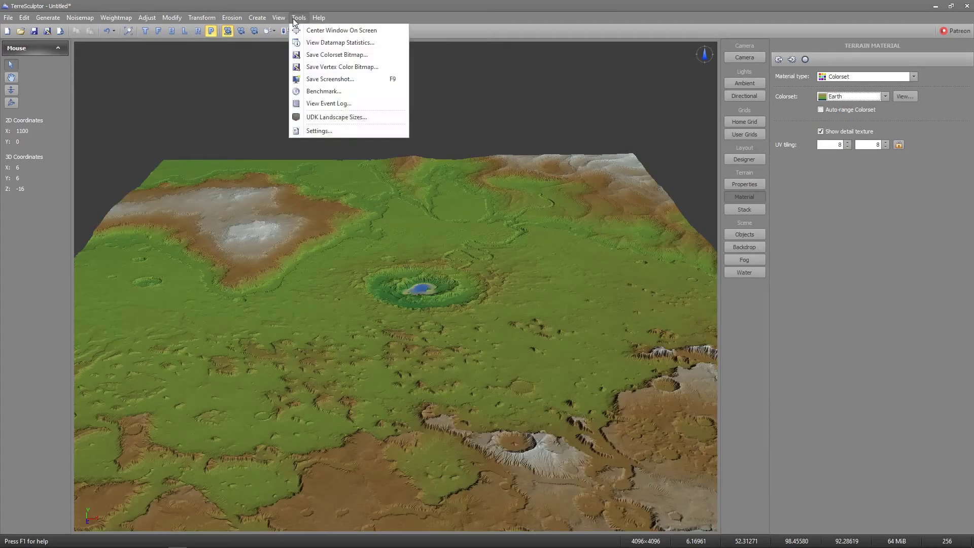
{"action": "left_click", "coordinate": [307, 68]}
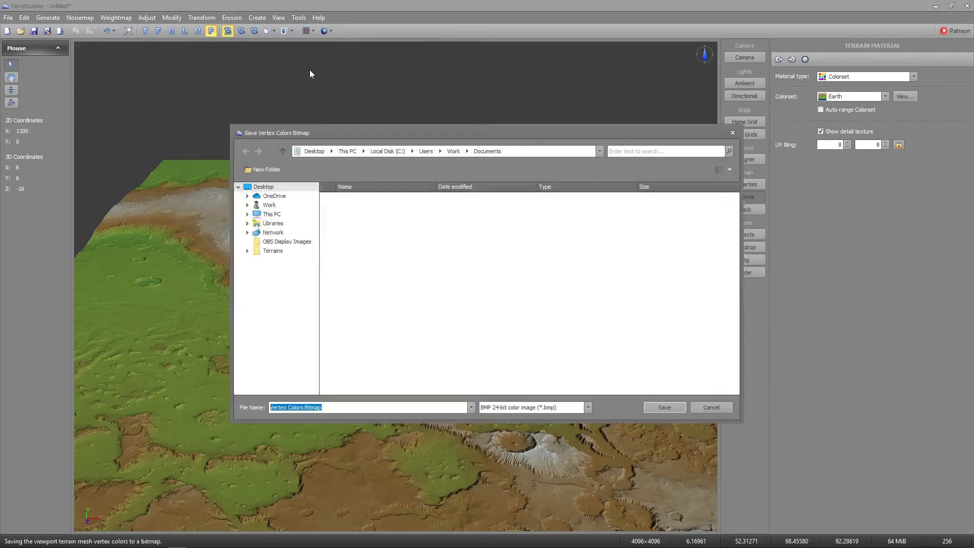
{"action": "left_click", "coordinate": [275, 241]}
{"action": "left_click", "coordinate": [325, 408]}
{"action": "left_click", "coordinate": [399, 407]}
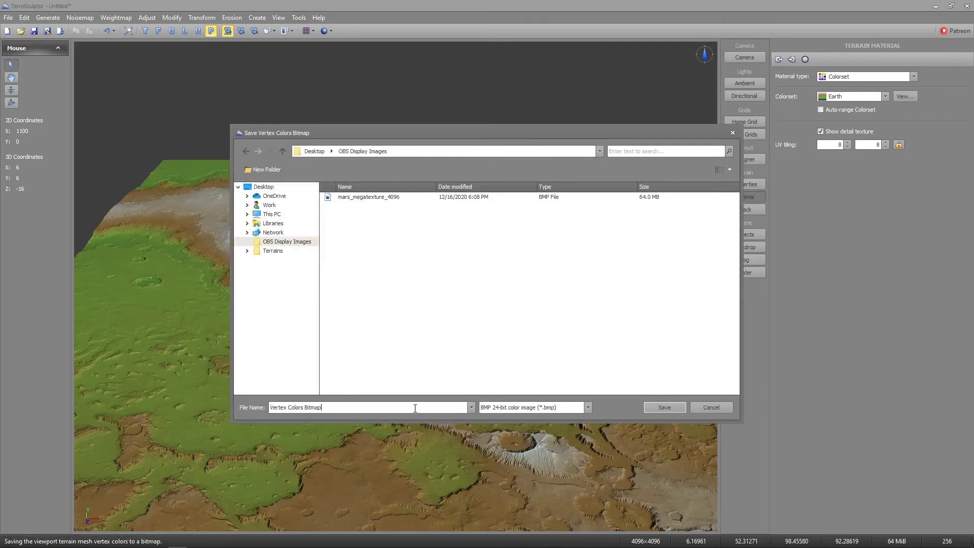
{"action": "left_click", "coordinate": [676, 409]}
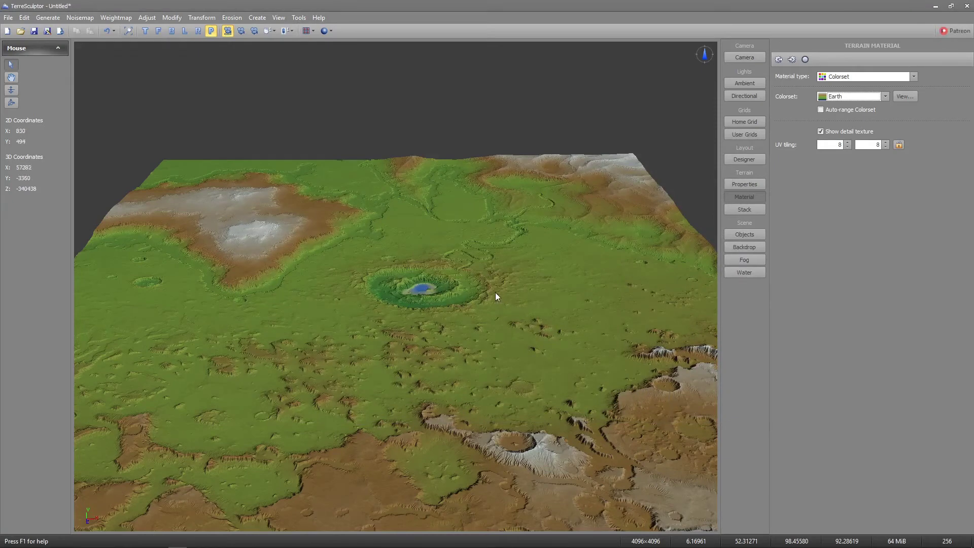
Open the terrain file mars_blended_preerosion.TSmap from the Demo2 folder
{"action": "middle_click_drag", "start_coordinate": [495, 292], "coordinate": [495, 355]}
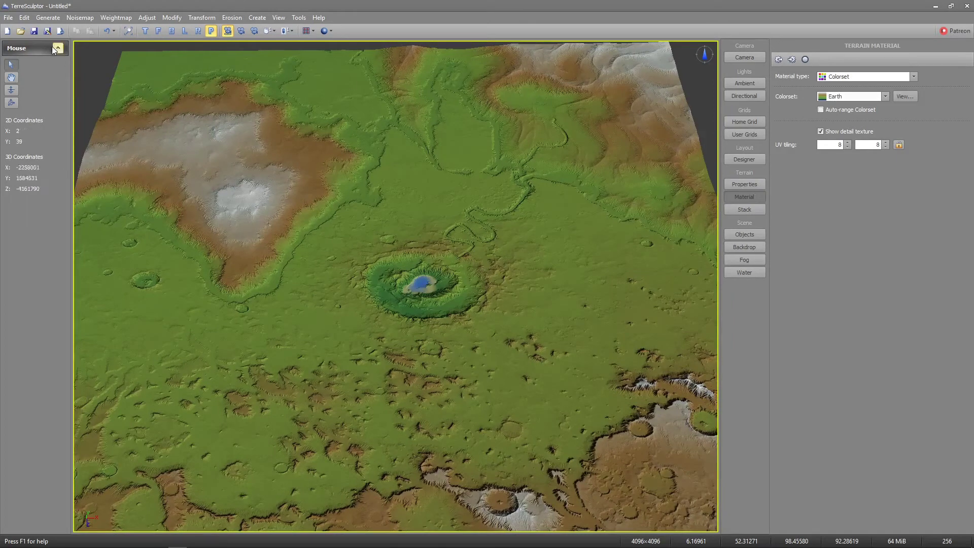
{"action": "left_click", "coordinate": [8, 17]}
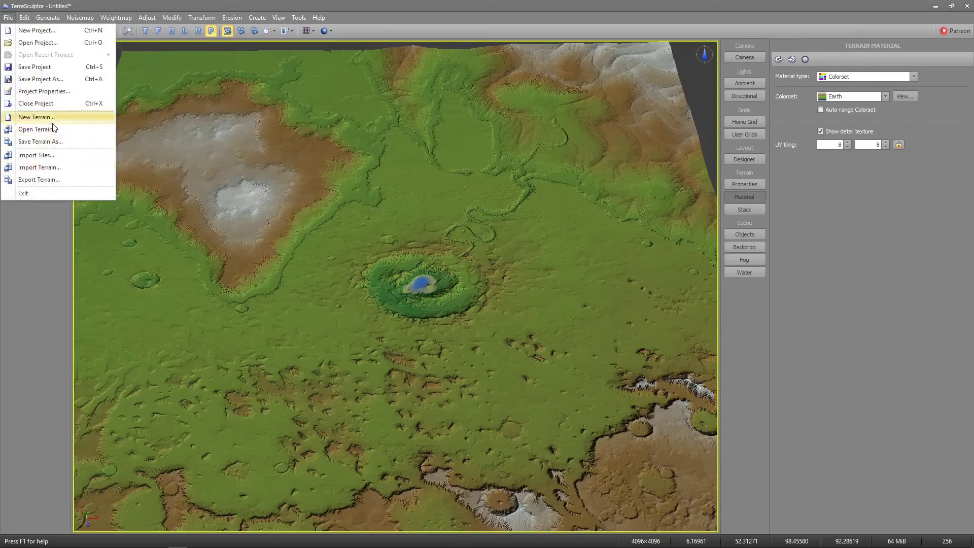
{"action": "left_click", "coordinate": [36, 130]}
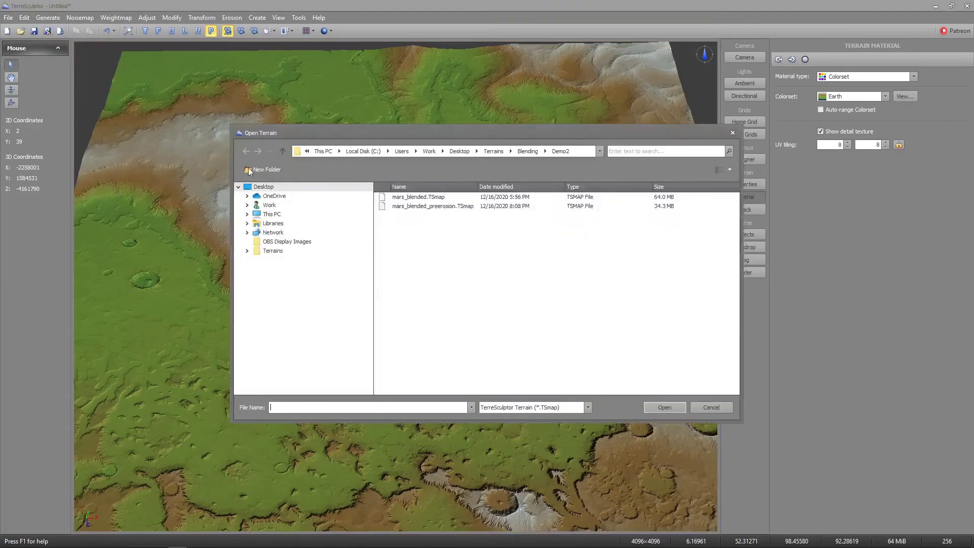
{"action": "double_click", "coordinate": [419, 206]}
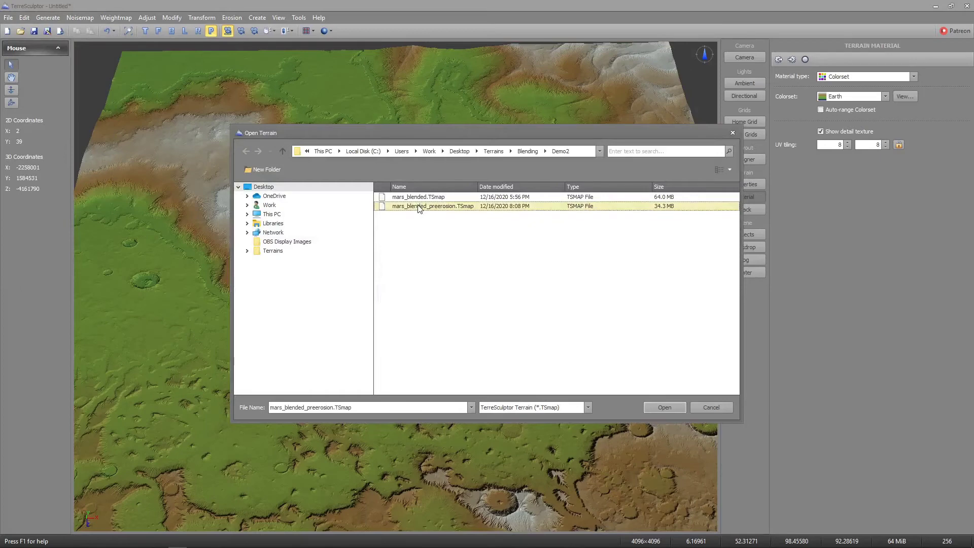
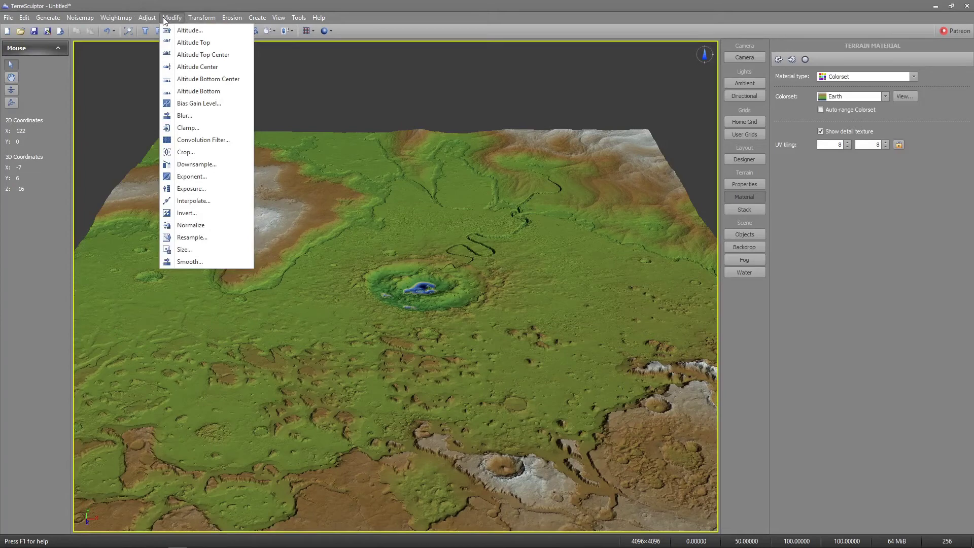
Downsample the terrain using the 25% preset
{"action": "left_click", "coordinate": [196, 164]}
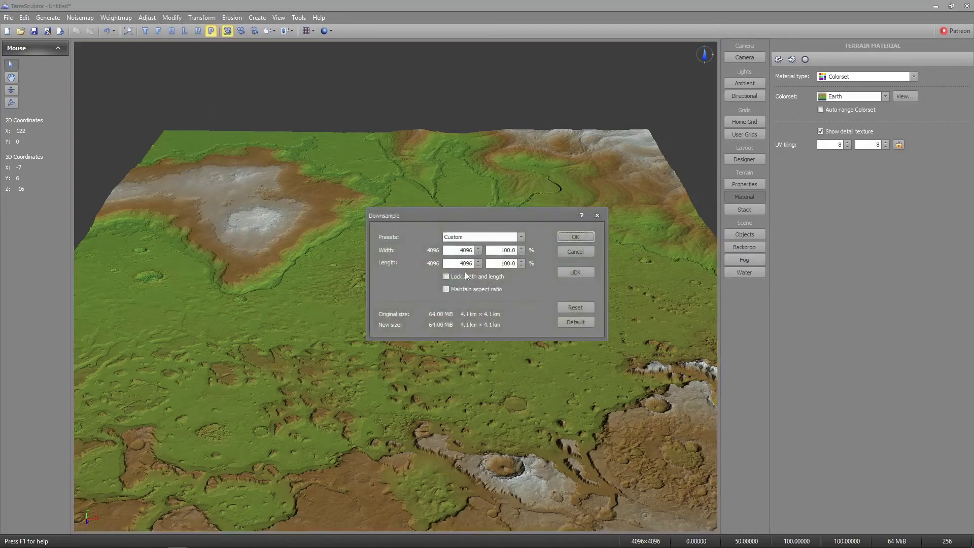
{"action": "left_click", "coordinate": [479, 238]}
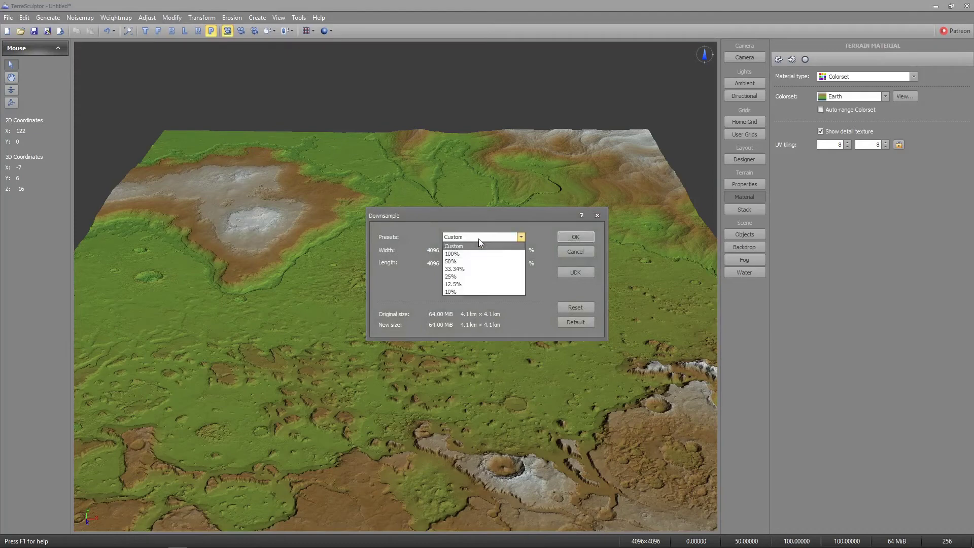
{"action": "left_click", "coordinate": [477, 277]}
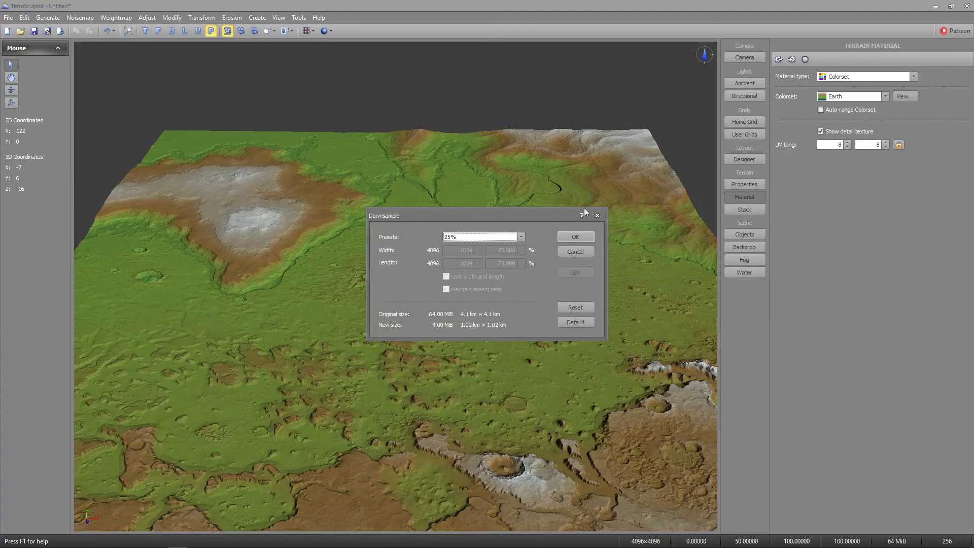
{"action": "left_click", "coordinate": [578, 238]}
{"action": "left_click", "coordinate": [578, 238]}
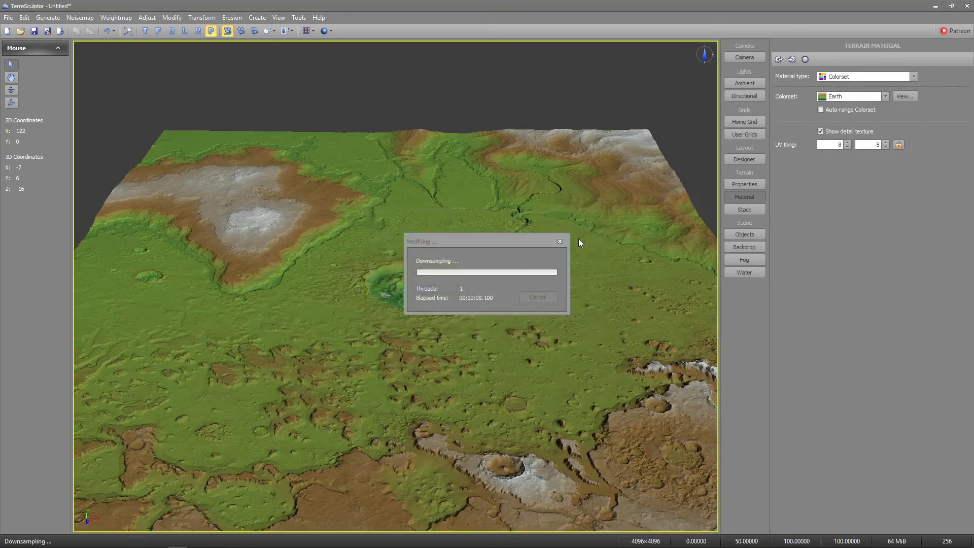
Apply Slope erosion to the downsampled terrain with smoothing set to 100
{"action": "scroll", "coordinate": [438, 323], "scroll_direction": "up", "scroll_amount": 10}
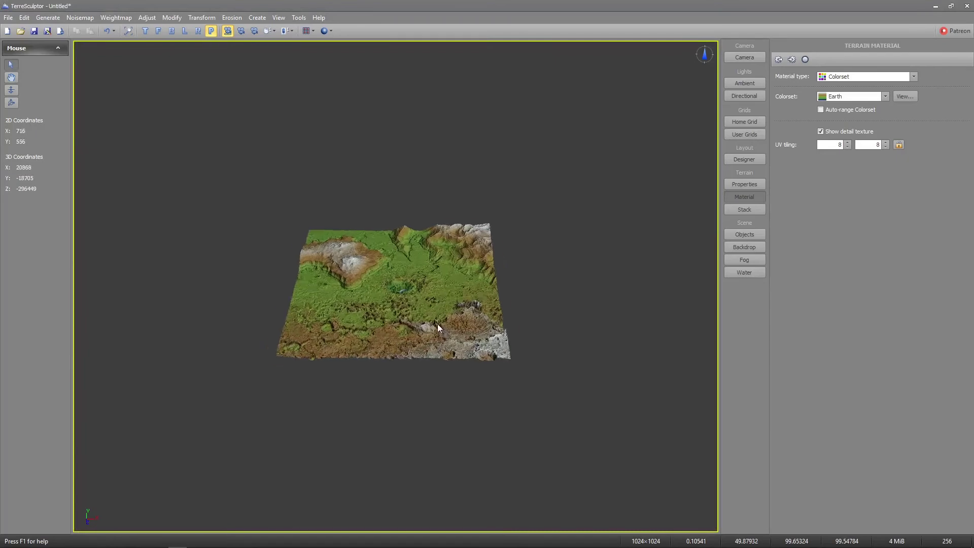
{"action": "scroll", "coordinate": [458, 333], "scroll_direction": "up", "scroll_amount": 2}
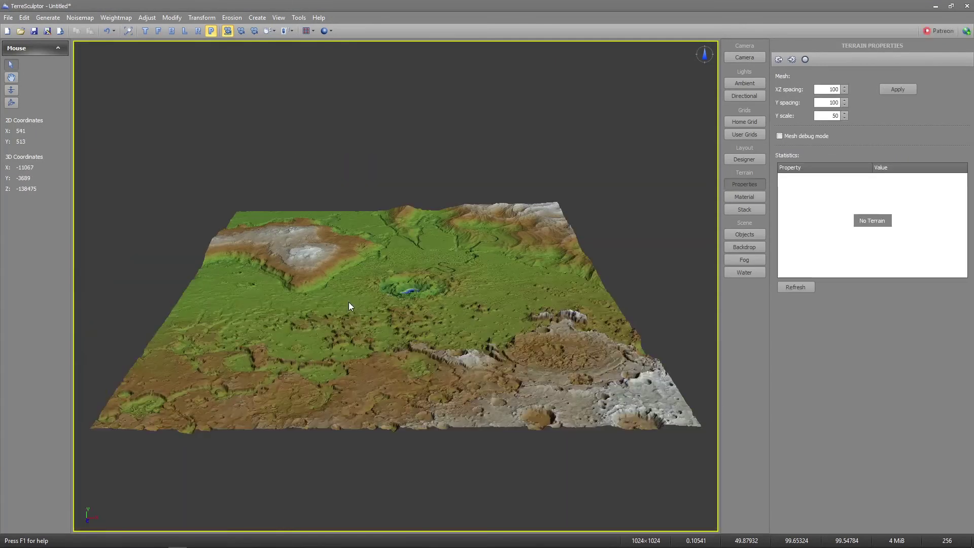
{"action": "scroll", "coordinate": [349, 302], "scroll_direction": "up", "scroll_amount": 3}
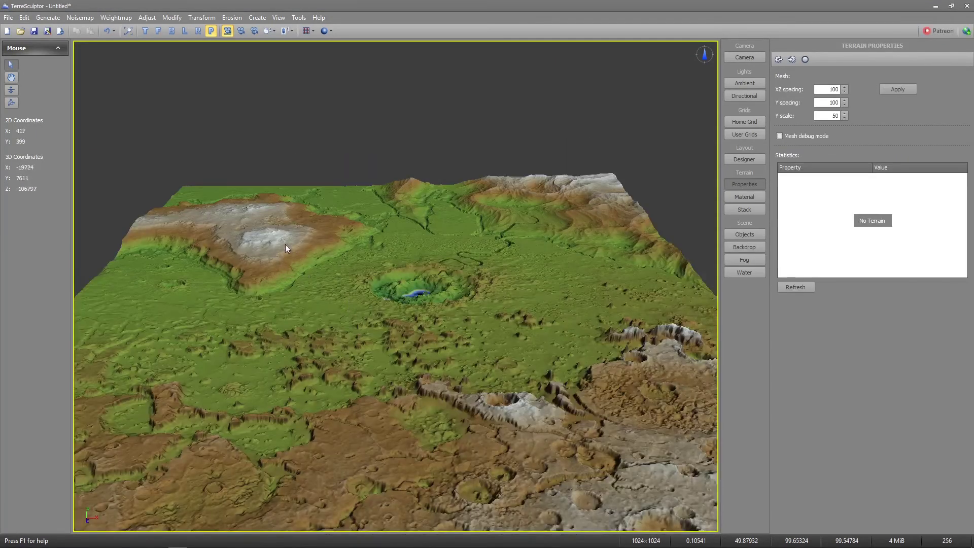
{"action": "left_click", "coordinate": [235, 18]}
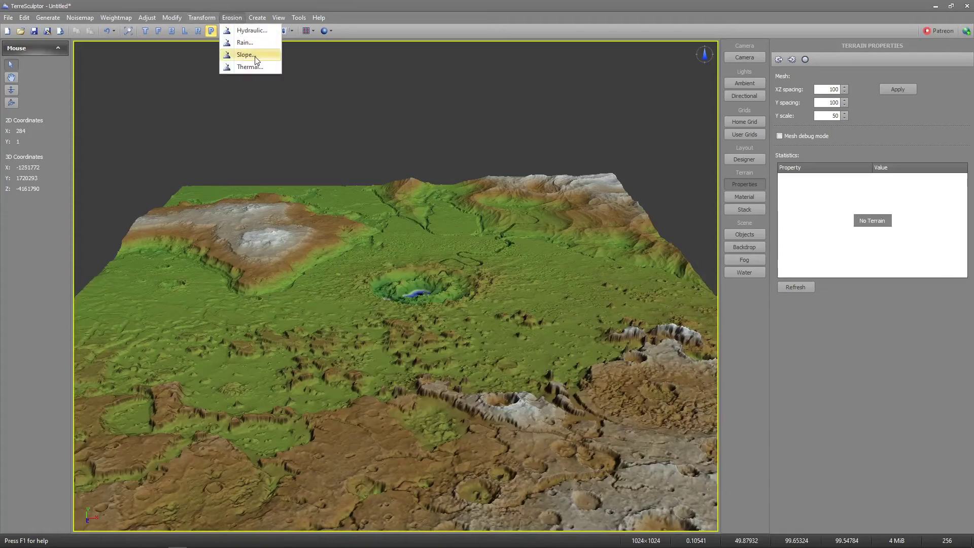
{"action": "left_click", "coordinate": [255, 56]}
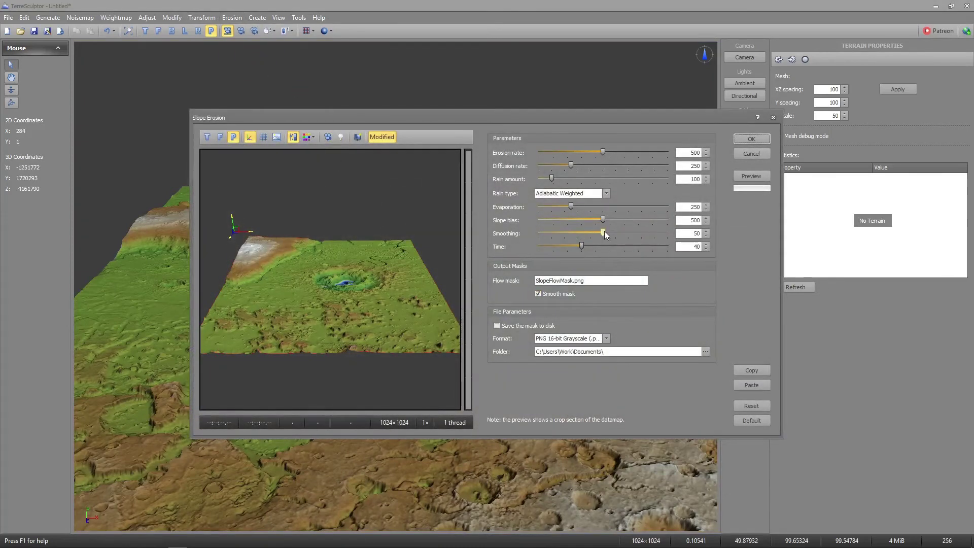
{"action": "left_click_drag", "start_coordinate": [602, 232], "coordinate": [723, 233]}
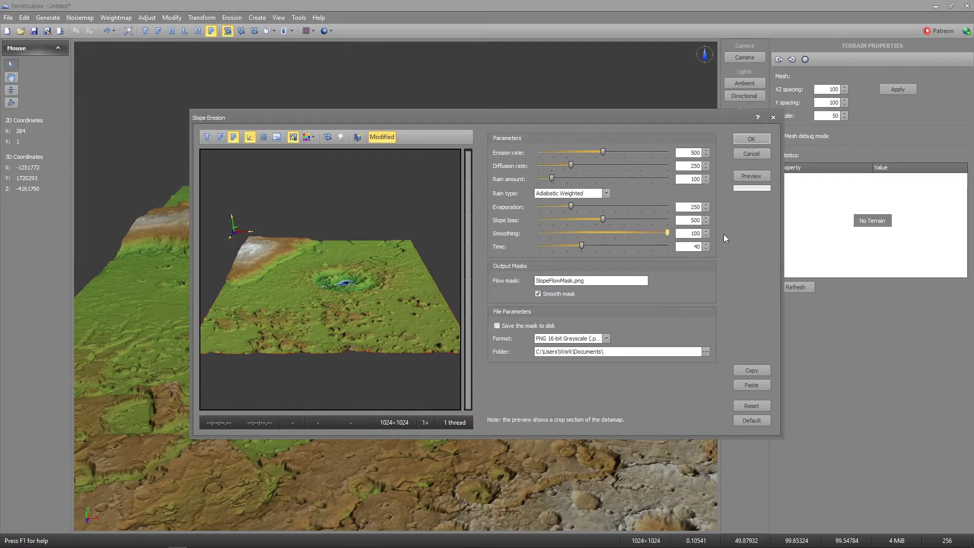
{"action": "left_click", "coordinate": [750, 138]}
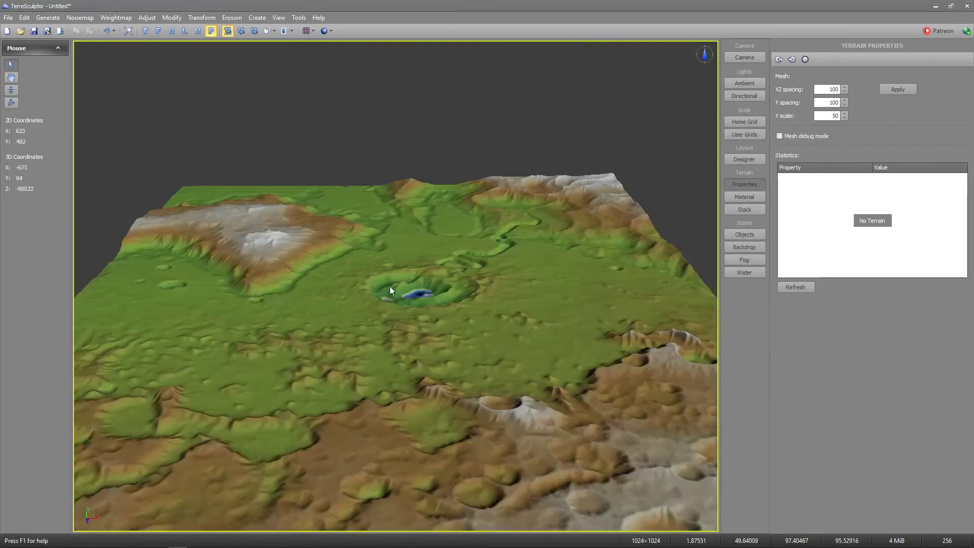
Apply Hydraulic erosion to the terrain with smoothing set to 100
{"action": "middle_click_drag", "start_coordinate": [316, 279], "coordinate": [397, 235]}
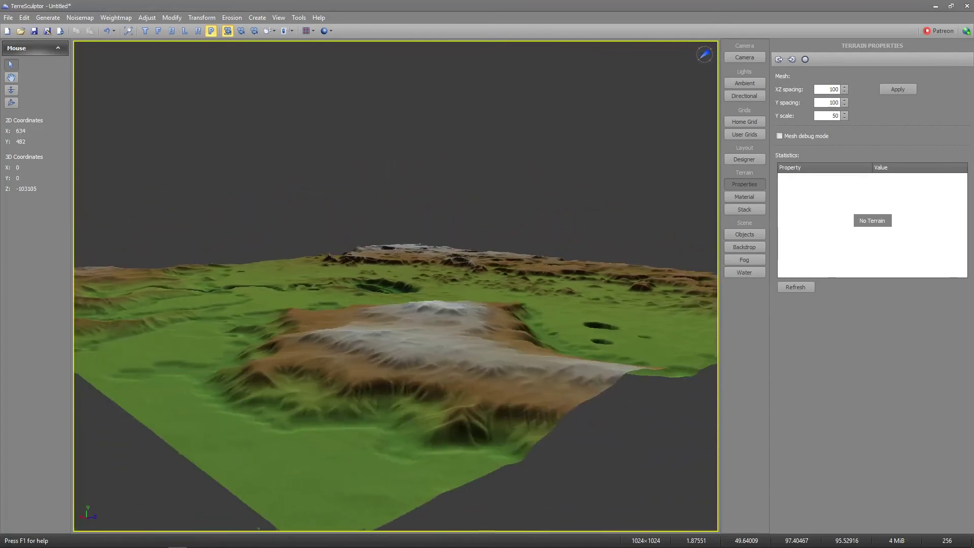
{"action": "scroll", "coordinate": [410, 409], "scroll_direction": "up", "scroll_amount": 3}
{"action": "scroll", "coordinate": [409, 409], "scroll_direction": "down", "scroll_amount": 3}
{"action": "middle_click_drag", "start_coordinate": [455, 355], "coordinate": [356, 405]}
{"action": "middle_click_drag", "start_coordinate": [396, 287], "coordinate": [398, 238]}
{"action": "left_click", "coordinate": [171, 17]}
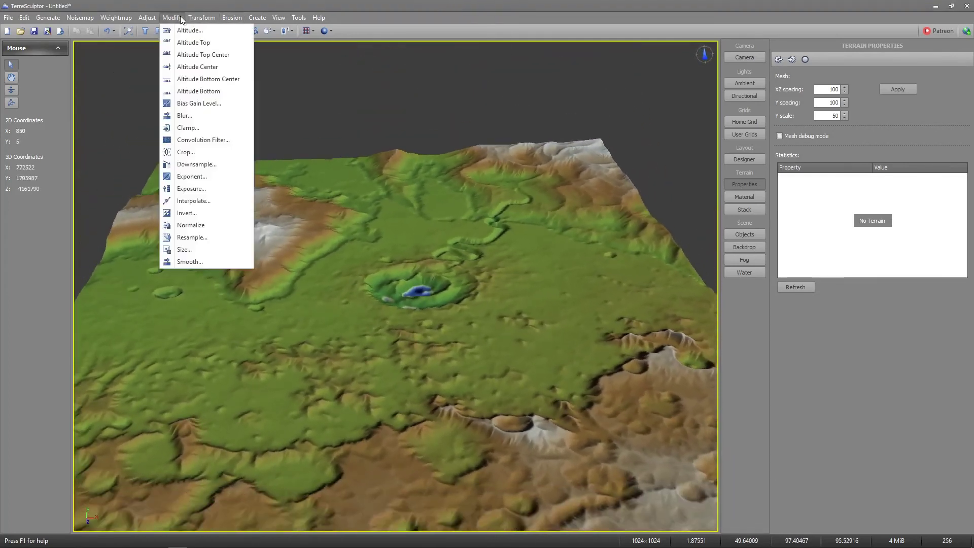
{"action": "left_click", "coordinate": [252, 43]}
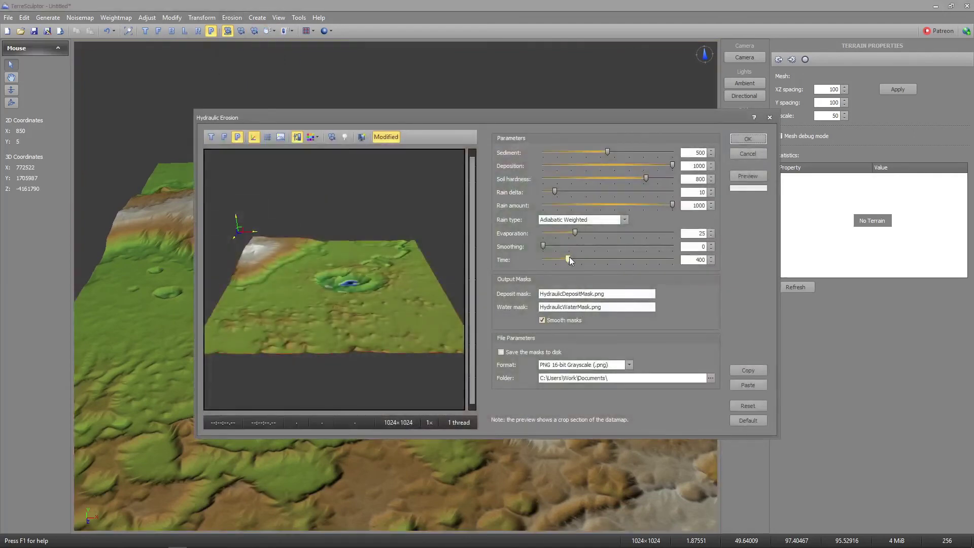
{"action": "left_click_drag", "start_coordinate": [543, 247], "coordinate": [830, 256]}
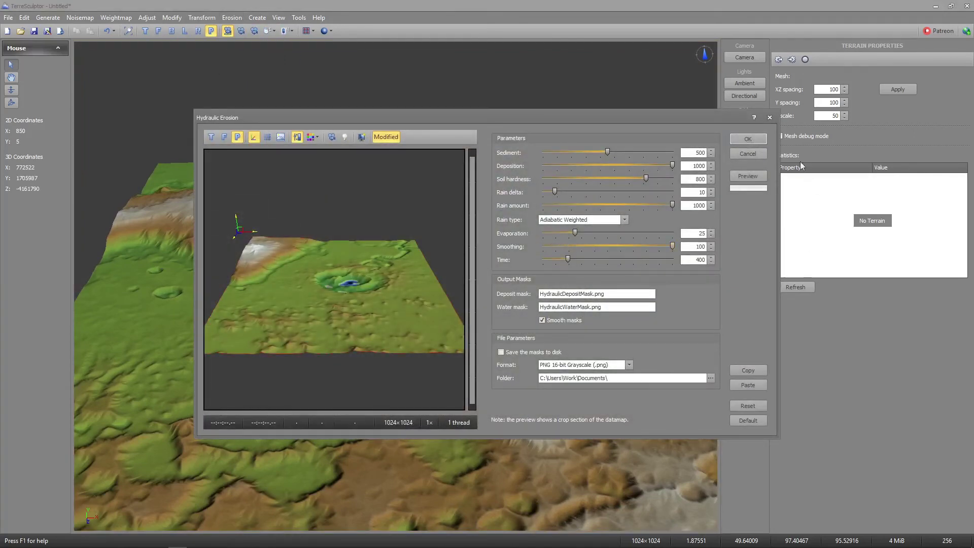
{"action": "left_click", "coordinate": [763, 138]}
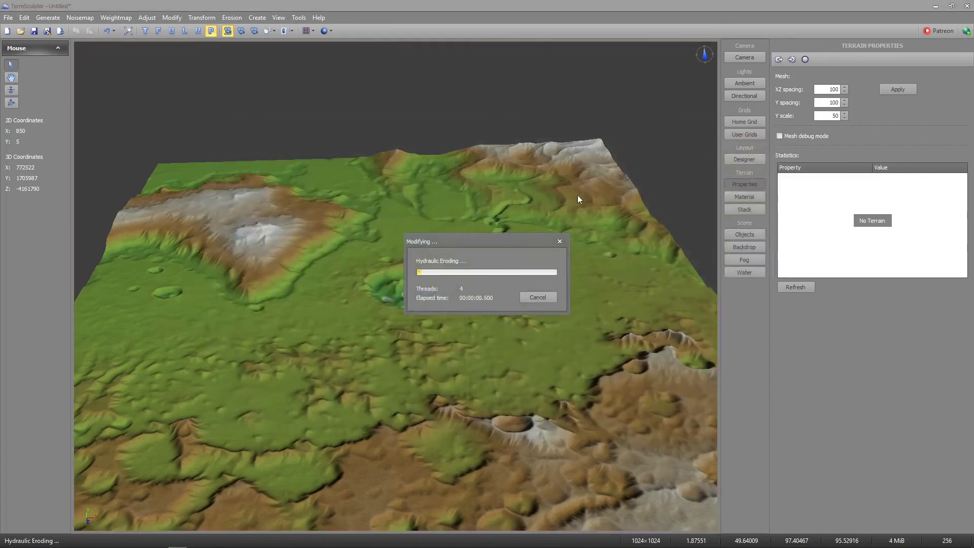
Apply Rain erosion to the terrain with the automatic rain amount and post smoothing of 100
{"action": "left_click", "coordinate": [238, 17]}
{"action": "left_click", "coordinate": [246, 43]}
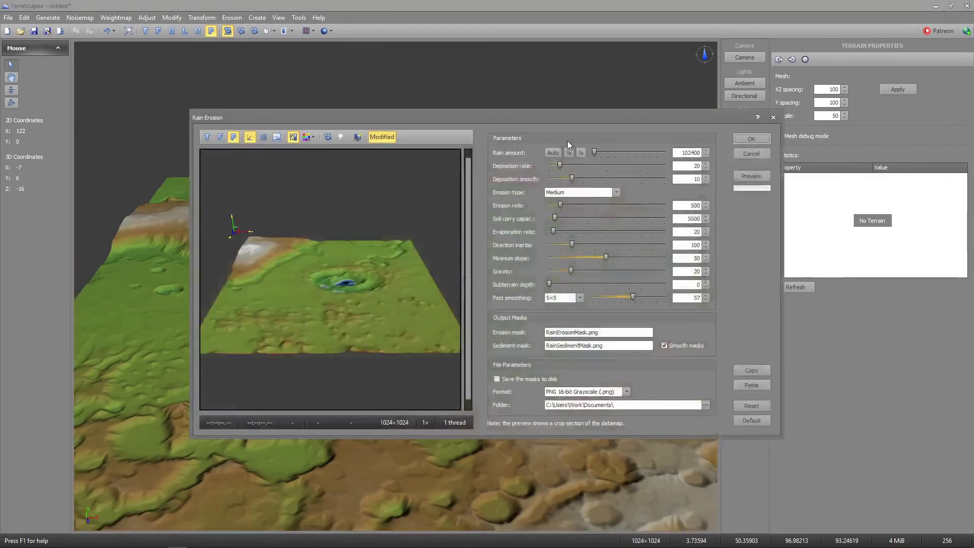
{"action": "left_click", "coordinate": [552, 152]}
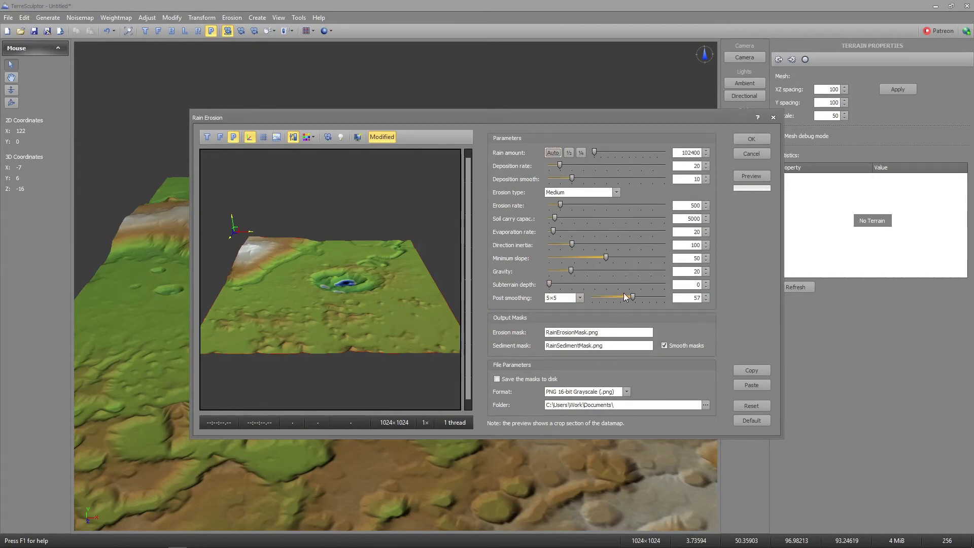
{"action": "left_click_drag", "start_coordinate": [632, 298], "coordinate": [704, 297]}
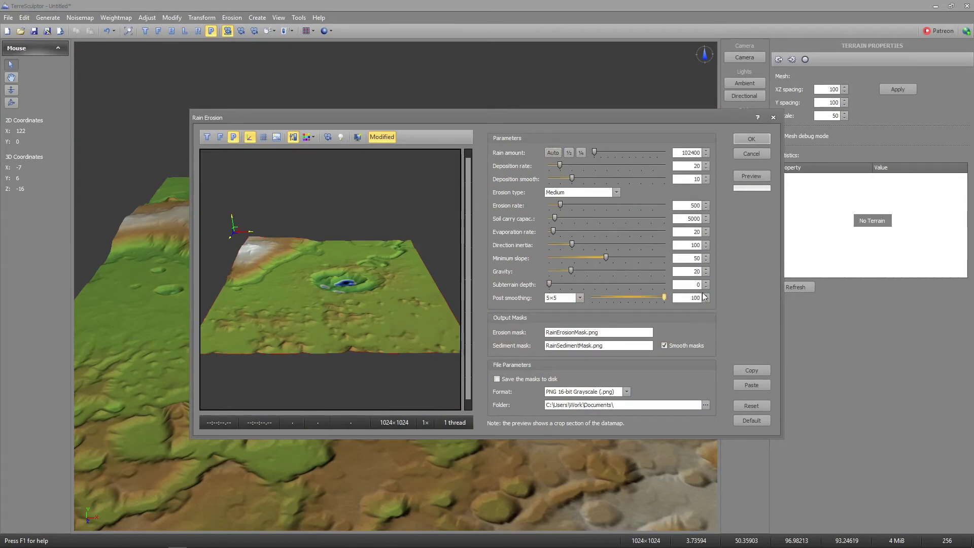
{"action": "left_click", "coordinate": [751, 138]}
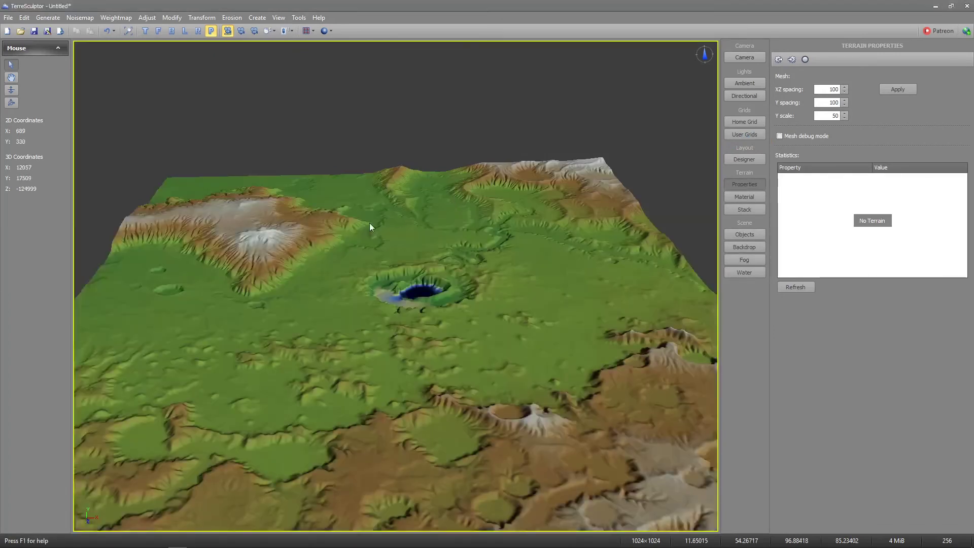
Examine the eroded mountain slopes, plains and central crater from several angles and distances
{"action": "middle_click_drag", "start_coordinate": [369, 223], "coordinate": [507, 229]}
{"action": "middle_click_drag", "start_coordinate": [177, 350], "coordinate": [176, 332]}
{"action": "scroll", "coordinate": [274, 395], "scroll_direction": "up", "scroll_amount": 3}
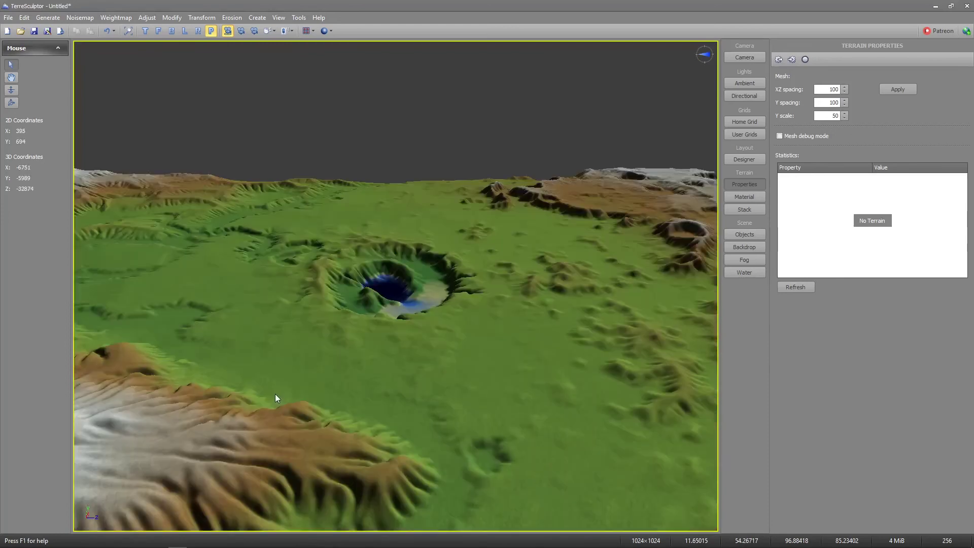
{"action": "middle_click_drag", "start_coordinate": [274, 403], "coordinate": [350, 370]}
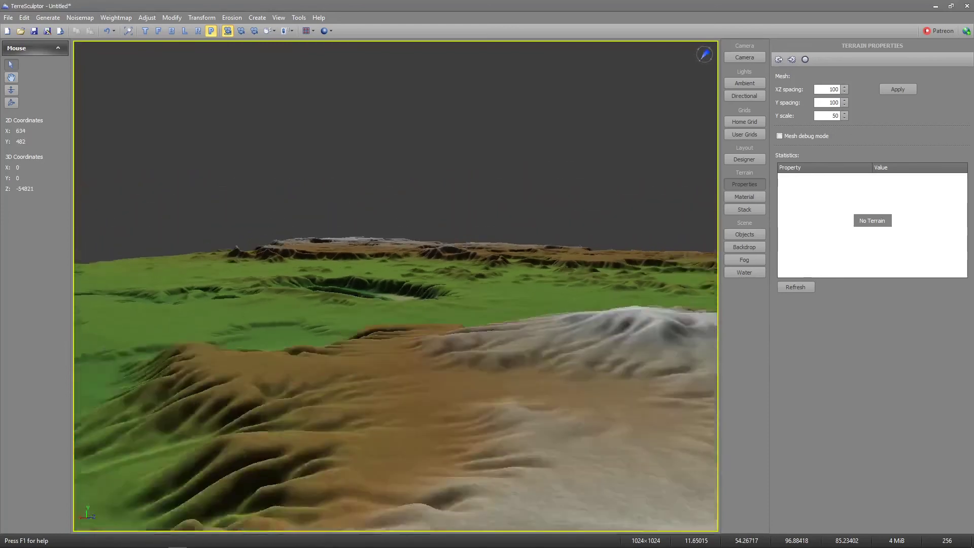
{"action": "scroll", "coordinate": [395, 286], "scroll_direction": "up", "scroll_amount": 5}
{"action": "middle_click_drag", "start_coordinate": [395, 286], "coordinate": [355, 269]}
{"action": "scroll", "coordinate": [272, 406], "scroll_direction": "down", "scroll_amount": 5}
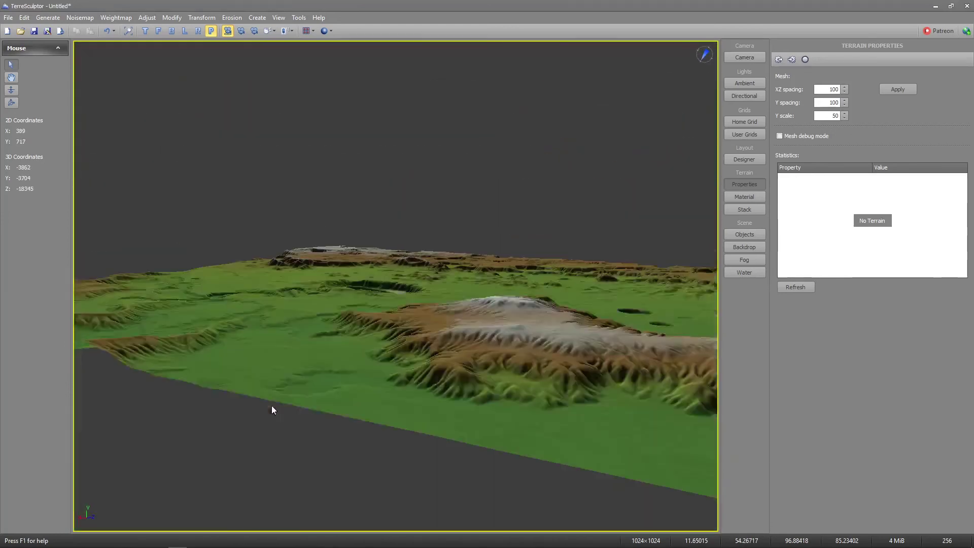
{"action": "middle_click_drag", "start_coordinate": [272, 405], "coordinate": [197, 406]}
{"action": "middle_click_drag", "start_coordinate": [395, 286], "coordinate": [378, 306]}
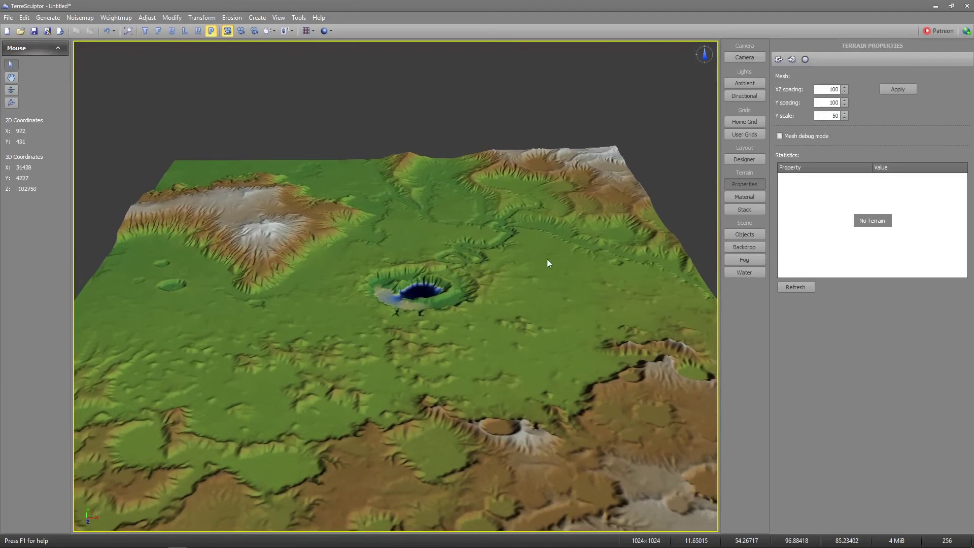
{"action": "scroll", "coordinate": [393, 271], "scroll_direction": "up", "scroll_amount": 10}
{"action": "scroll", "coordinate": [394, 276], "scroll_direction": "down", "scroll_amount": 10}
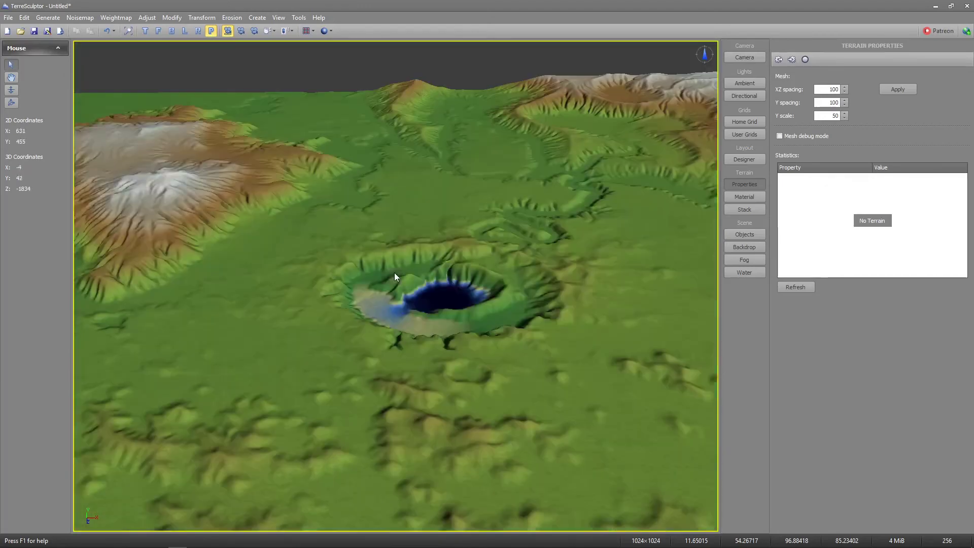
Add noise with size 10 and strength 100 to the terrain and normalize its altitude range
{"action": "left_click", "coordinate": [173, 18]}
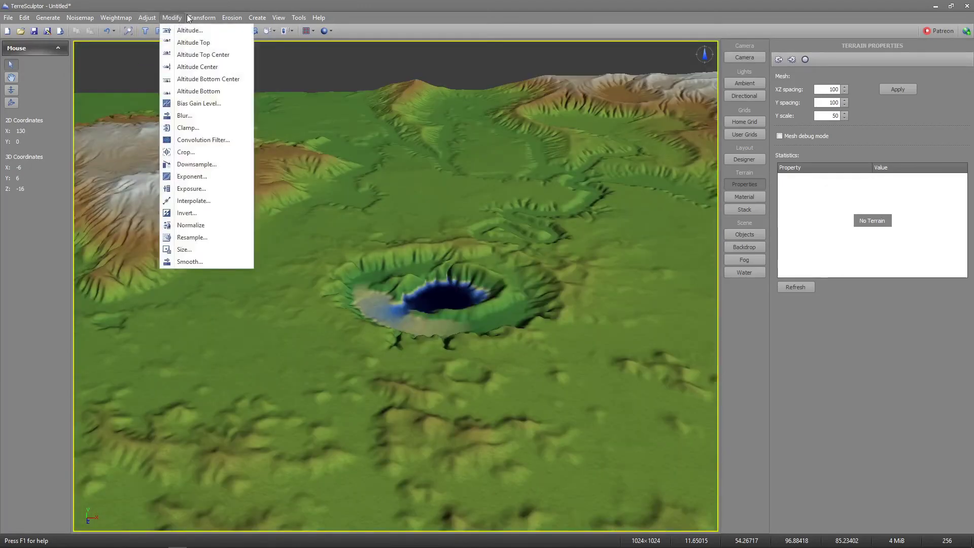
{"action": "left_click", "coordinate": [205, 30]}
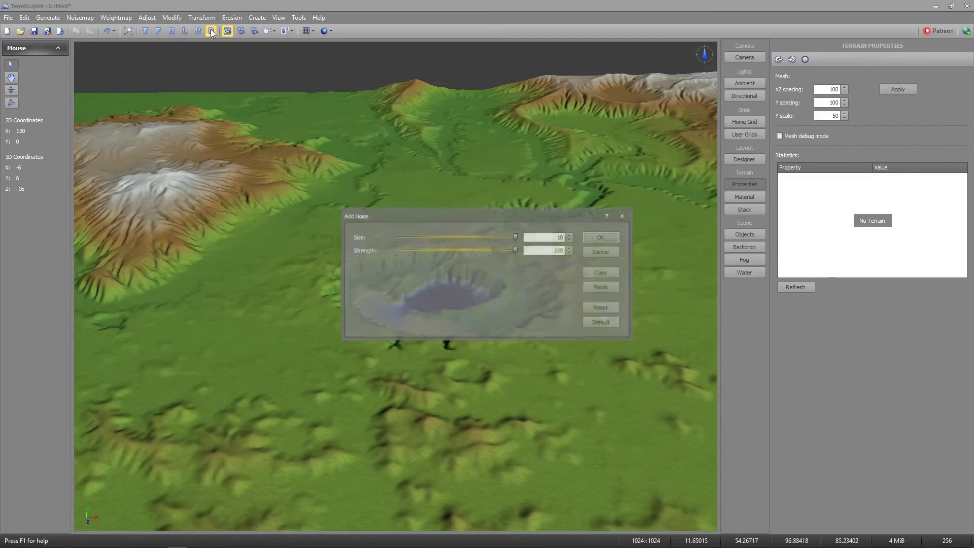
{"action": "left_click", "coordinate": [613, 238]}
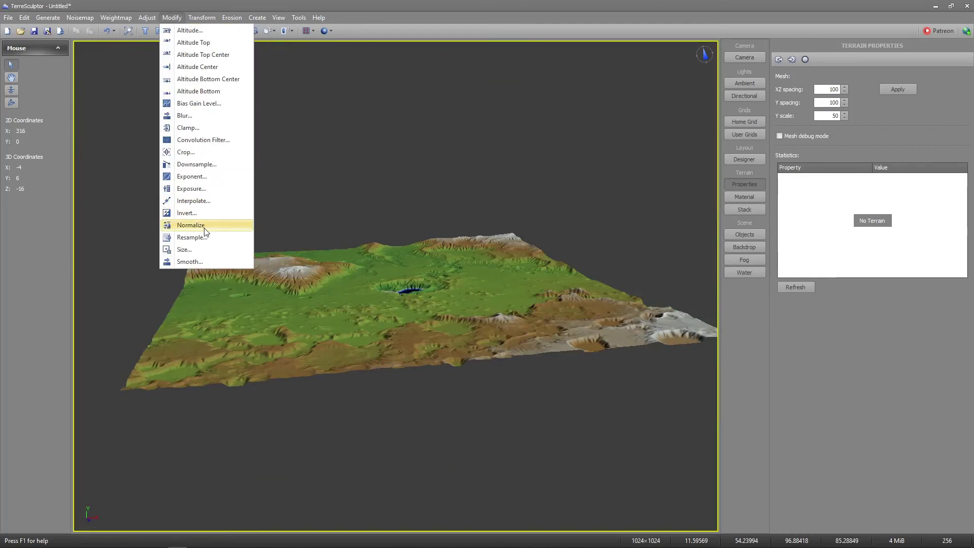
{"action": "left_click", "coordinate": [203, 227]}
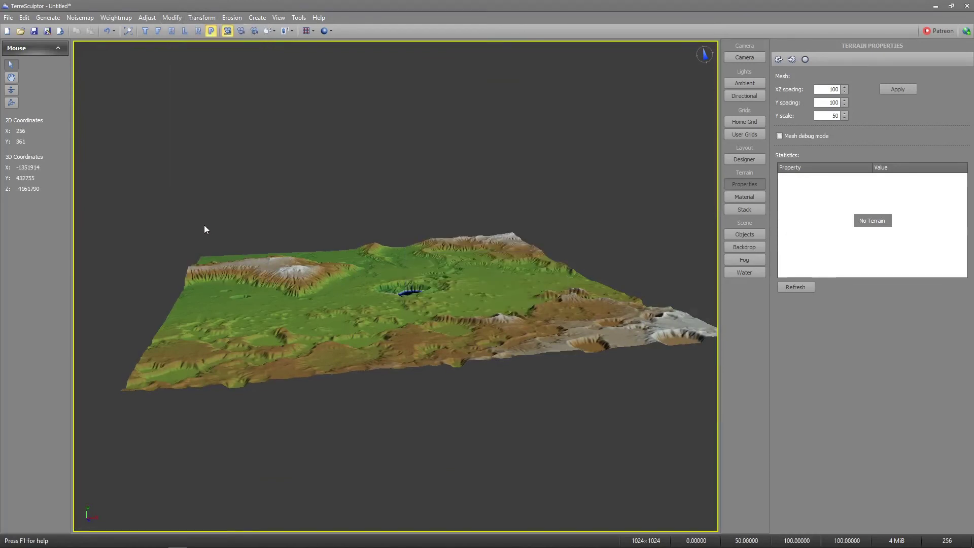
Export the terrain as mars_bt_1024.bt on the Desktop, replacing the existing file and using the 32-bit Single Signed data type
{"action": "left_click", "coordinate": [9, 18]}
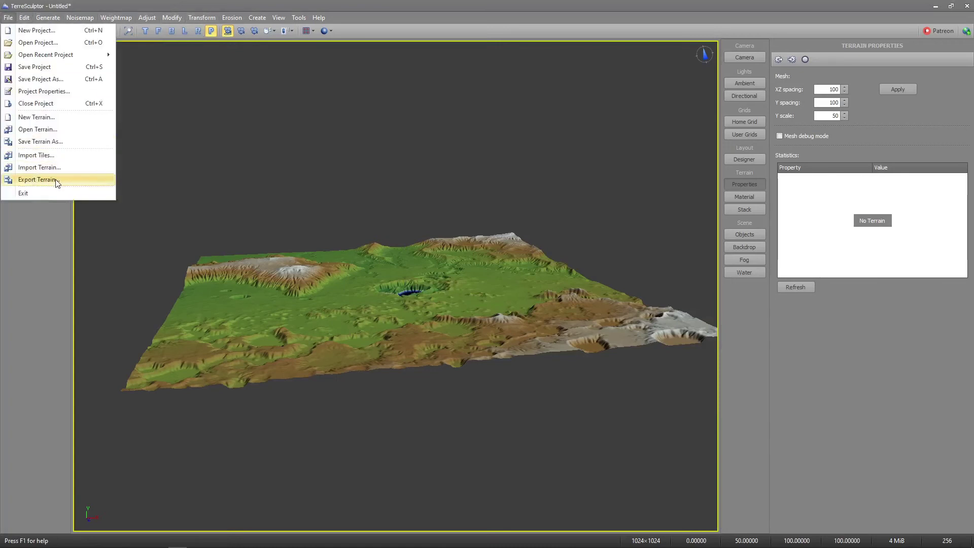
{"action": "left_click", "coordinate": [38, 180]}
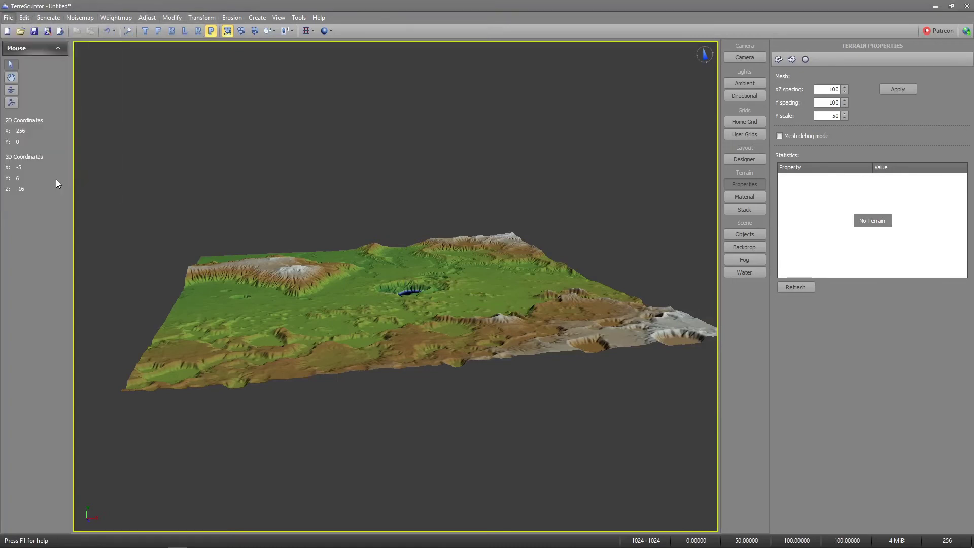
{"action": "left_click", "coordinate": [347, 217]}
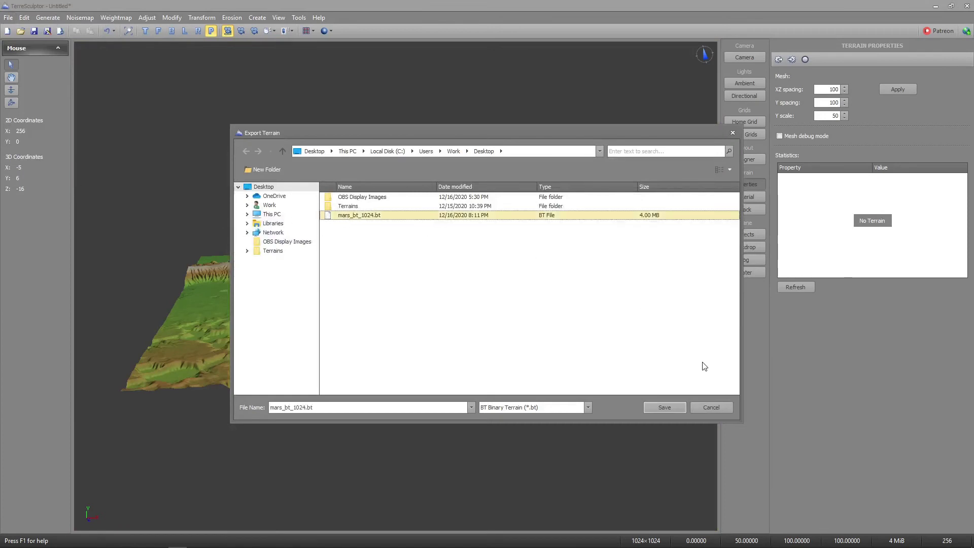
{"action": "left_click", "coordinate": [665, 407]}
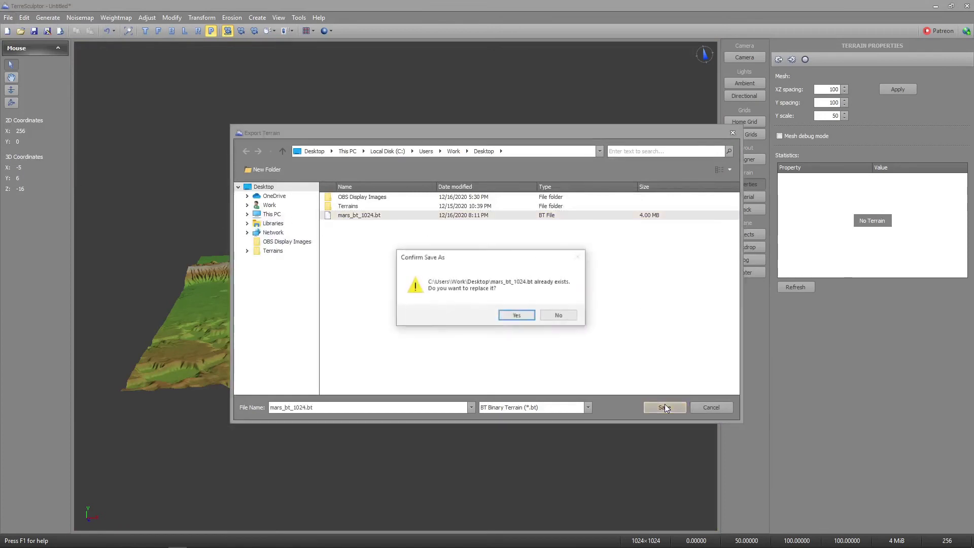
{"action": "left_click", "coordinate": [529, 318]}
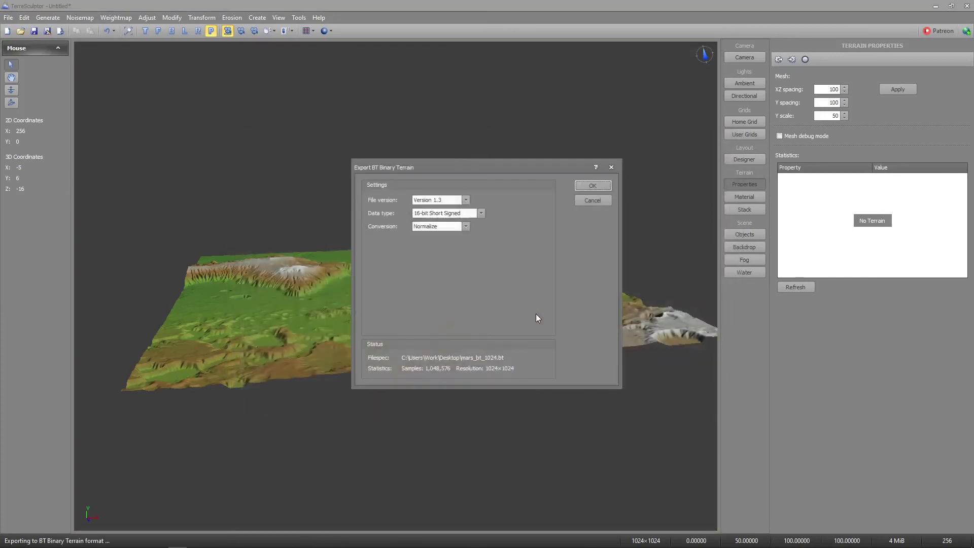
{"action": "left_click", "coordinate": [429, 215]}
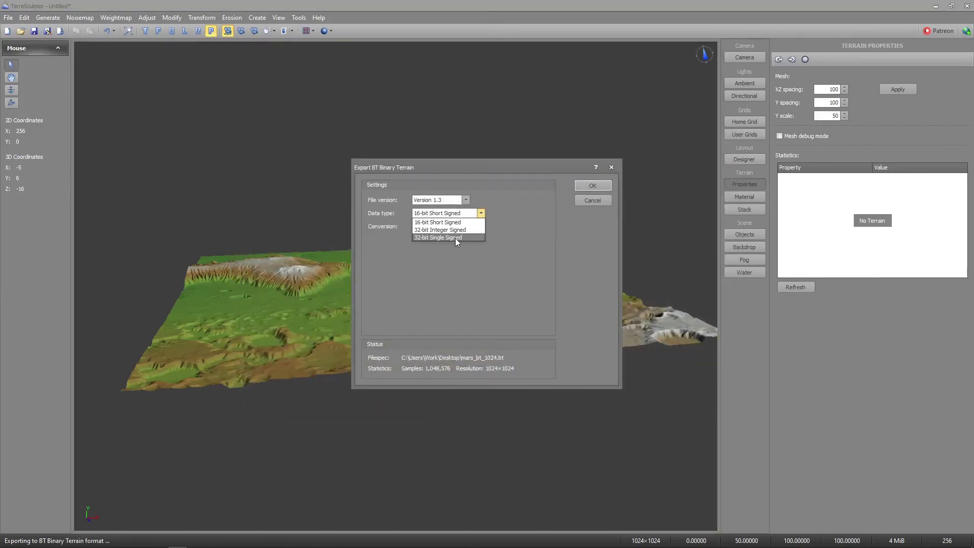
{"action": "left_click", "coordinate": [455, 238]}
{"action": "left_click", "coordinate": [593, 186]}
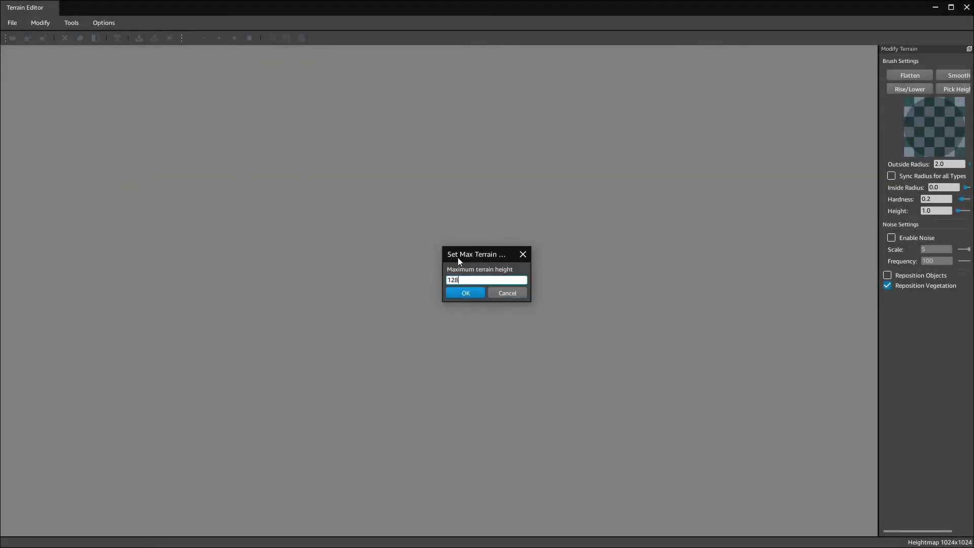
In Lumberyard's Terrain Editor, set the maximum terrain height to 128 and go through the unit size and terrain resize settings
{"action": "left_click", "coordinate": [460, 294]}
{"action": "left_click", "coordinate": [65, 23]}
{"action": "mouse_move", "coordinate": [40, 23]}
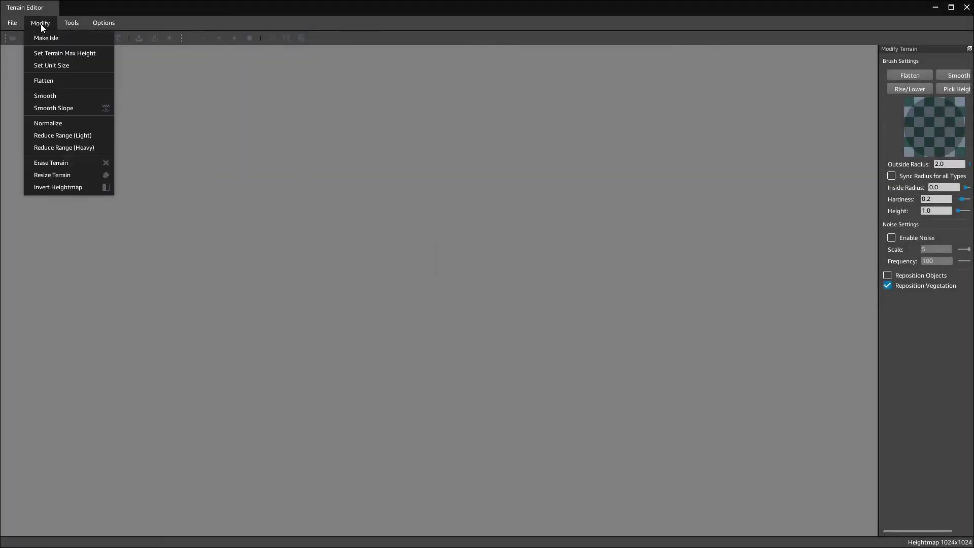
{"action": "left_click", "coordinate": [59, 66]}
{"action": "left_click", "coordinate": [465, 292]}
{"action": "left_click", "coordinate": [40, 23]}
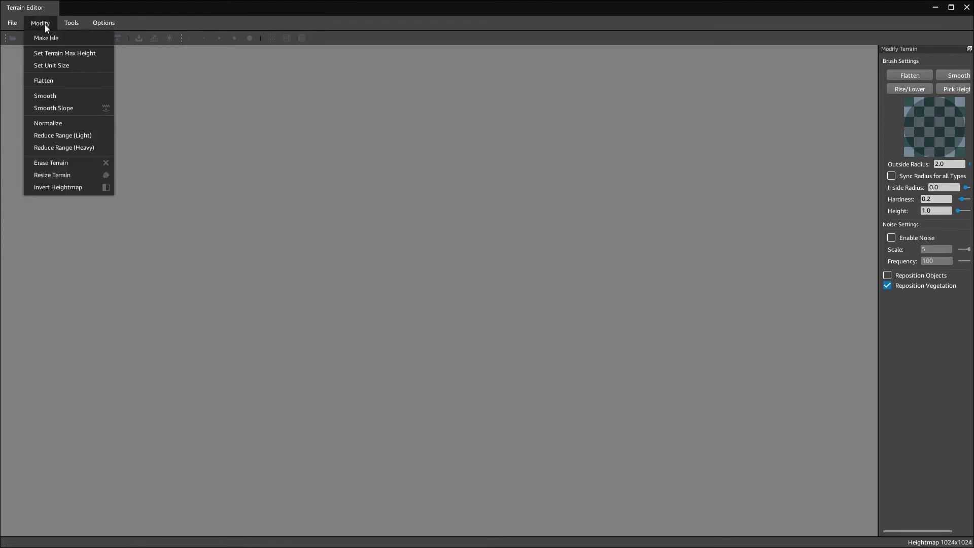
{"action": "left_click", "coordinate": [71, 177]}
{"action": "left_click", "coordinate": [548, 316]}
Import the heightmap mars_bt_1024.bt from the Desktop into the terrain
{"action": "left_click", "coordinate": [40, 24]}
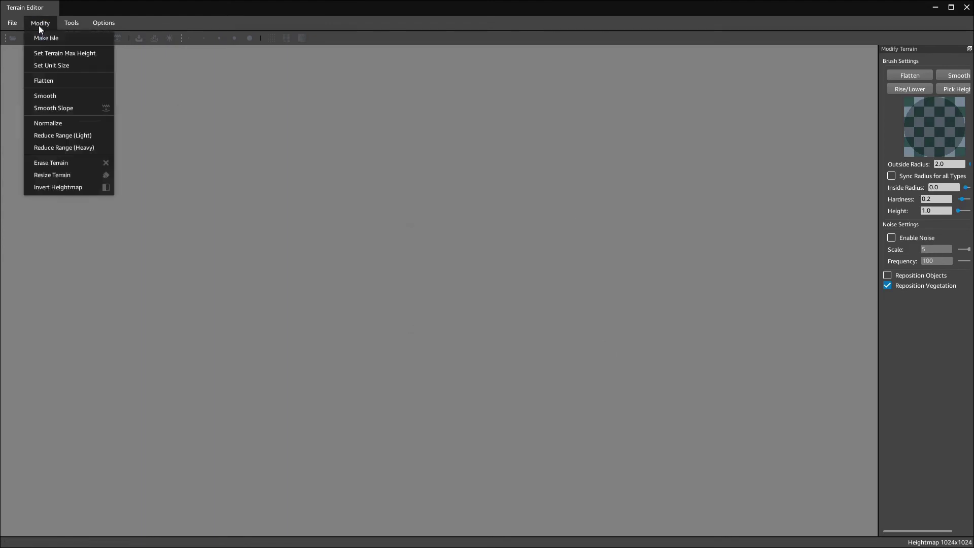
{"action": "mouse_move", "coordinate": [13, 22]}
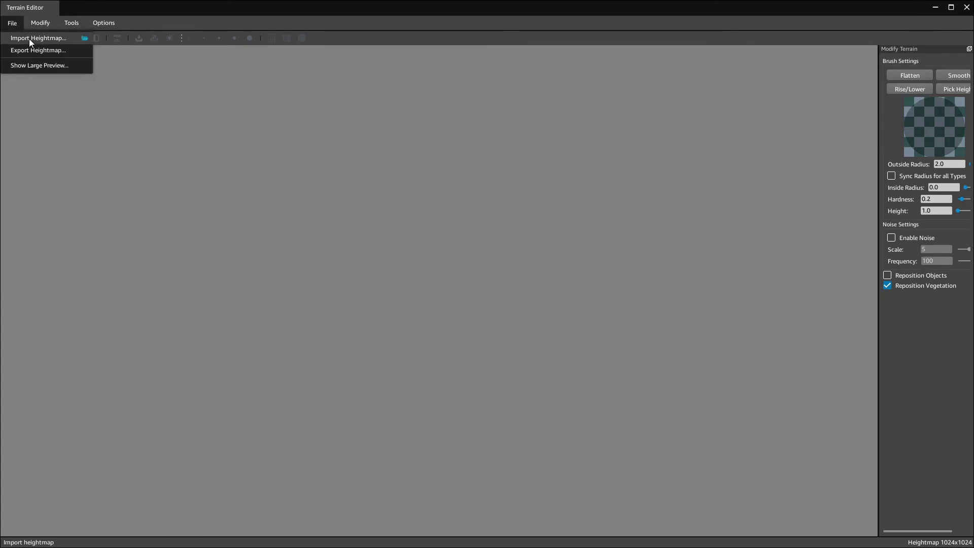
{"action": "left_click", "coordinate": [29, 39]}
{"action": "scroll", "coordinate": [137, 203], "scroll_direction": "down", "scroll_amount": 5}
{"action": "left_click", "coordinate": [42, 127]}
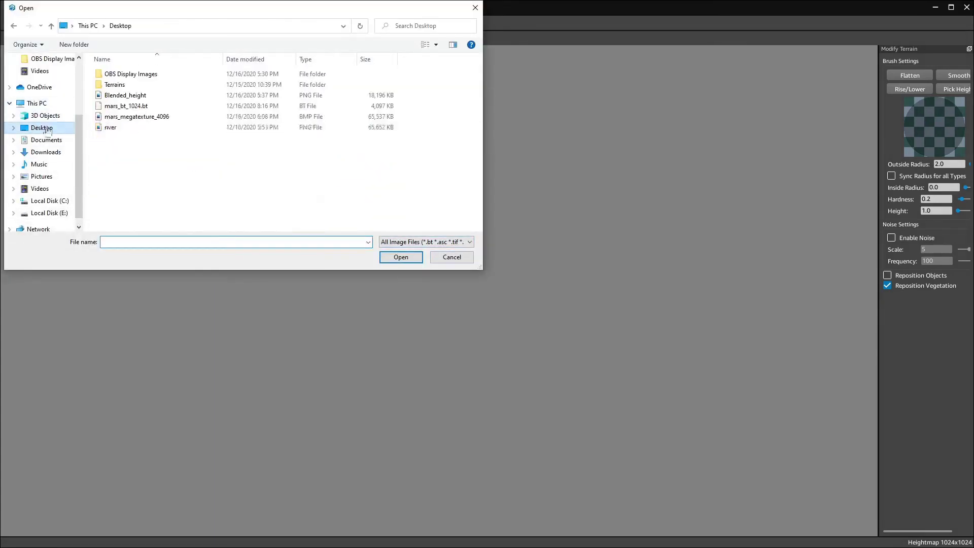
{"action": "left_click", "coordinate": [132, 106]}
{"action": "left_click", "coordinate": [402, 257]}
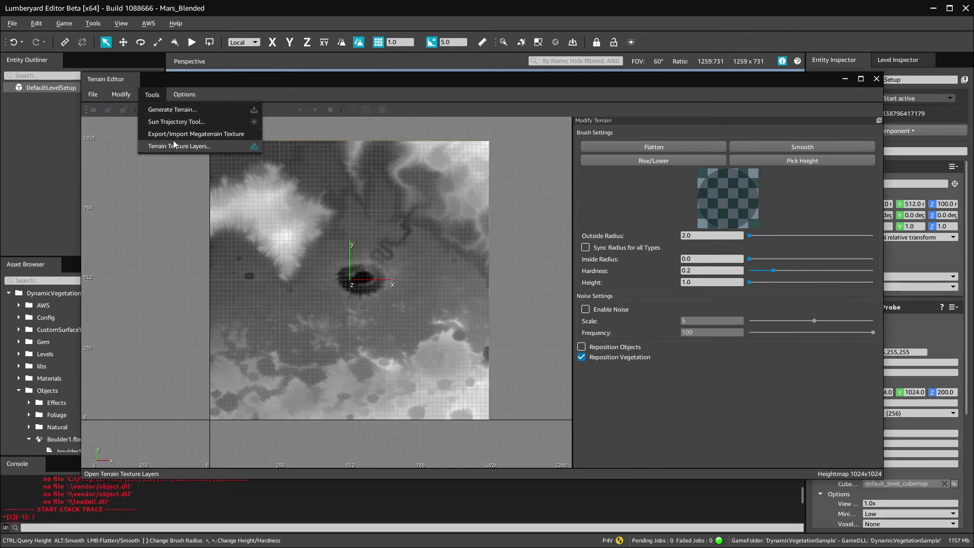
Try a 2048 x 2048 resolution on the megaterrain texture tile and settle on 1024 x 1024
{"action": "left_click", "coordinate": [175, 142]}
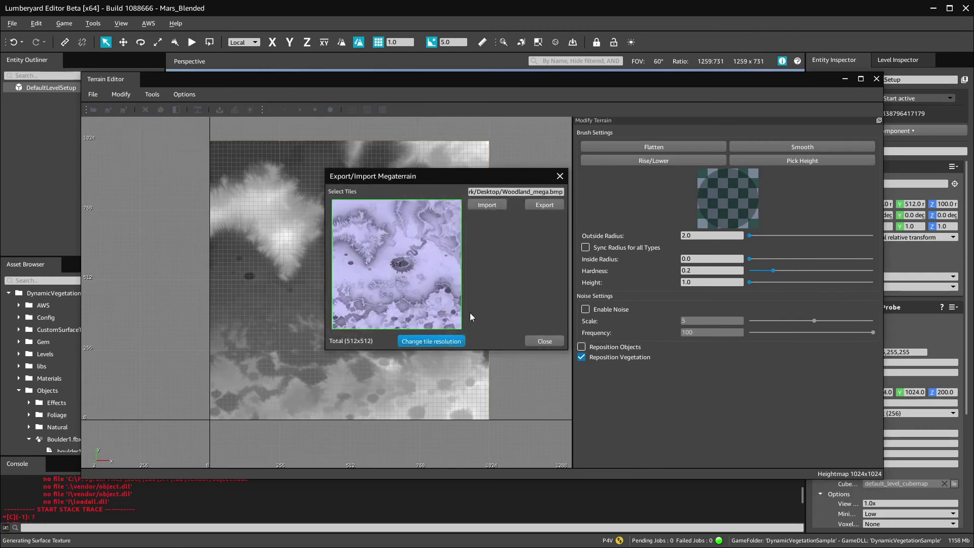
{"action": "left_click", "coordinate": [432, 342]}
{"action": "left_click", "coordinate": [433, 197]}
{"action": "left_click", "coordinate": [426, 267]}
{"action": "left_click", "coordinate": [386, 224]}
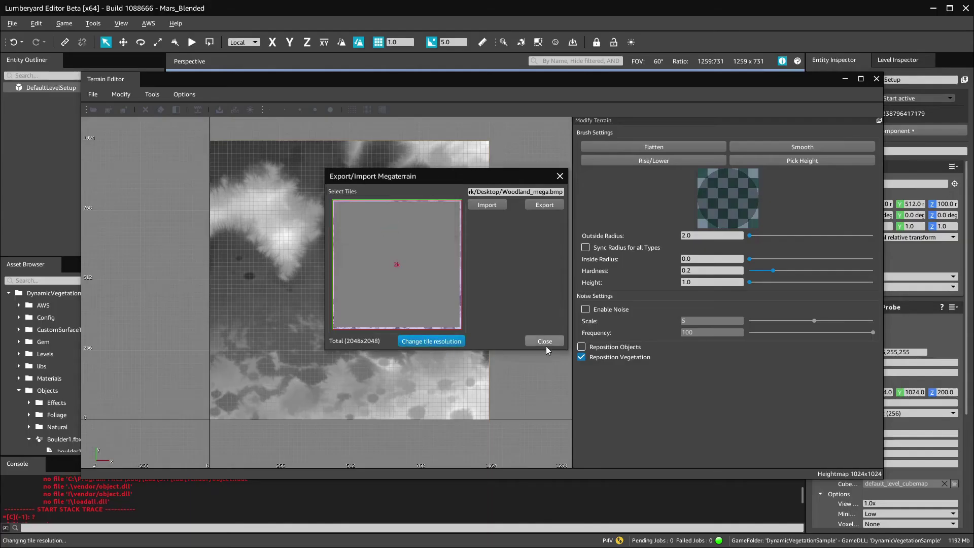
{"action": "left_click", "coordinate": [432, 342]}
{"action": "left_click", "coordinate": [416, 194]}
{"action": "left_click", "coordinate": [406, 256]}
{"action": "left_click", "coordinate": [384, 222]}
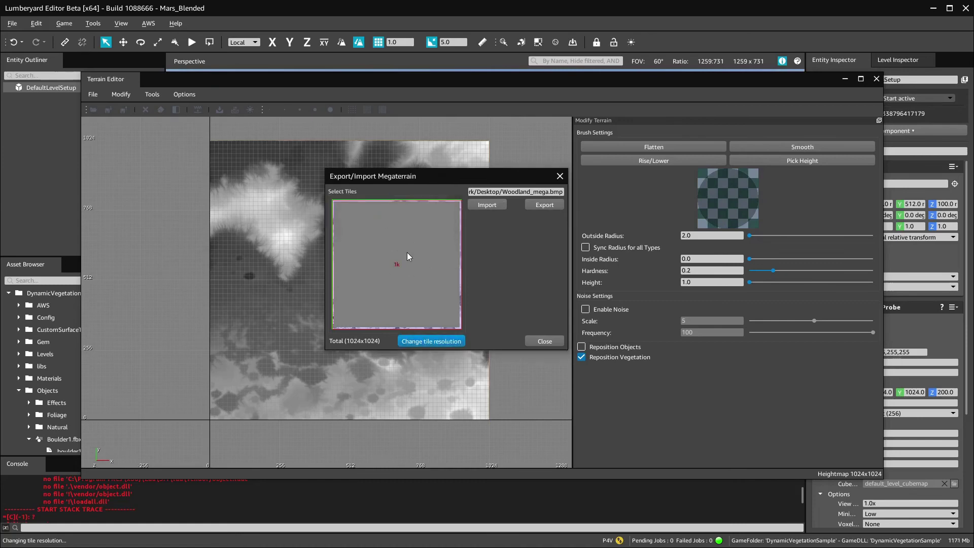
Import mars_megatexture_4096.bmp onto the terrain tile, put the Terrain Editor away and view the textured terrain in the viewport
{"action": "left_click", "coordinate": [486, 205]}
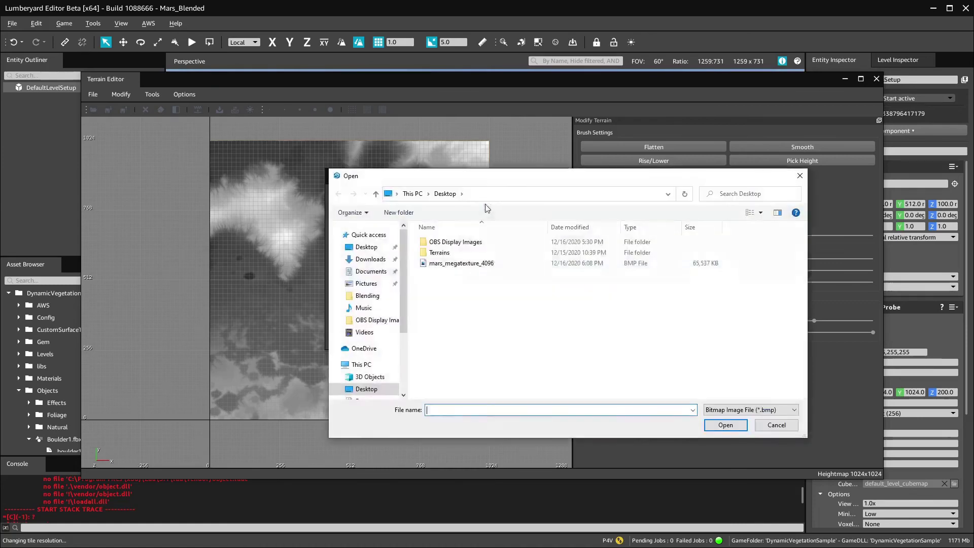
{"action": "double_click", "coordinate": [449, 265]}
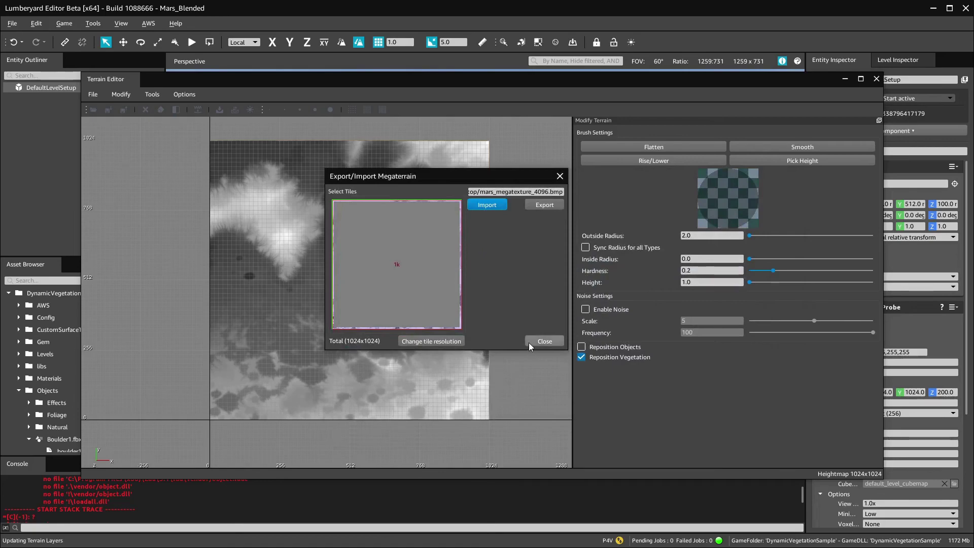
{"action": "left_click", "coordinate": [541, 343]}
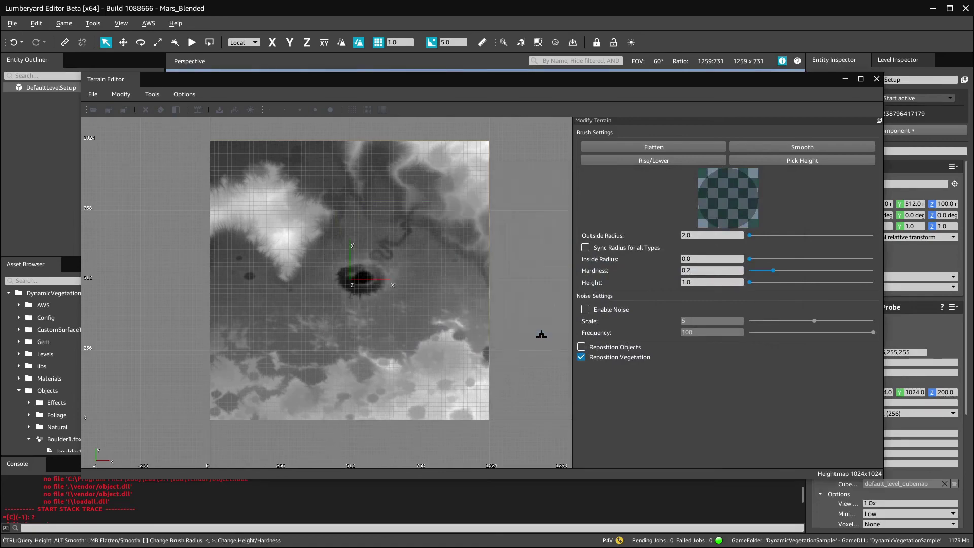
{"action": "left_click", "coordinate": [845, 79]}
{"action": "right_click_drag", "start_coordinate": [313, 280], "coordinate": [690, 279]}
{"action": "key", "text": "s"}
{"action": "key", "text": "w"}
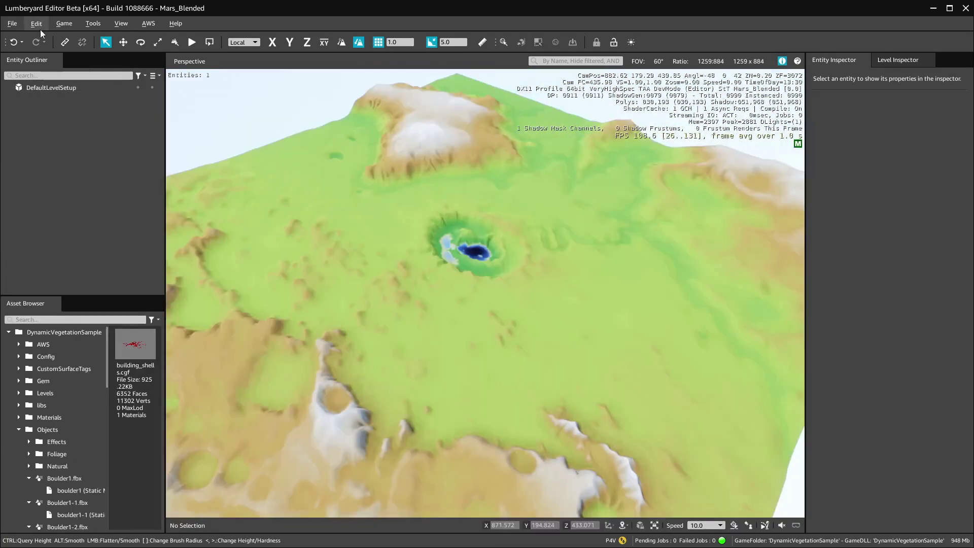
Refine the terrain texture tiles so that each tile is split into four parts
{"action": "left_click", "coordinate": [37, 23]}
{"action": "mouse_move", "coordinate": [63, 26]}
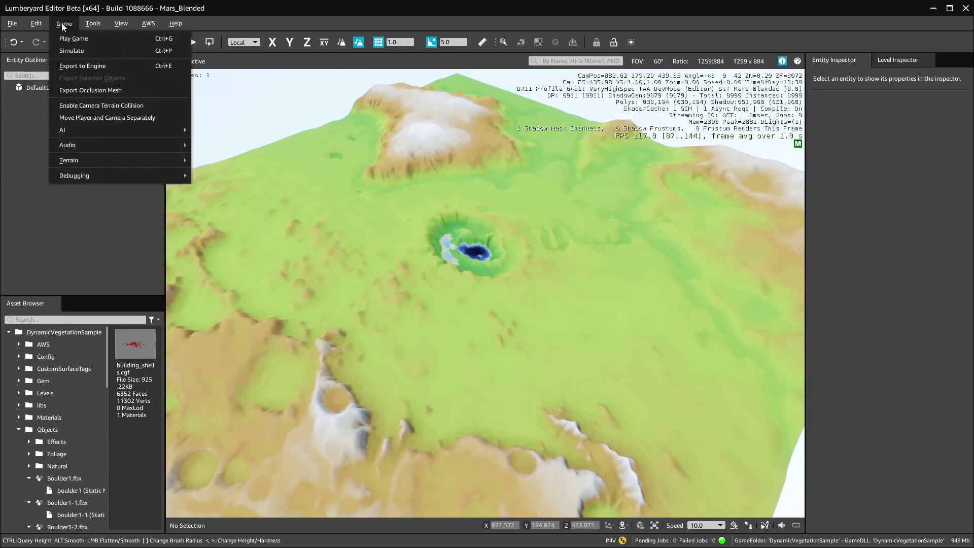
{"action": "mouse_move", "coordinate": [85, 163]}
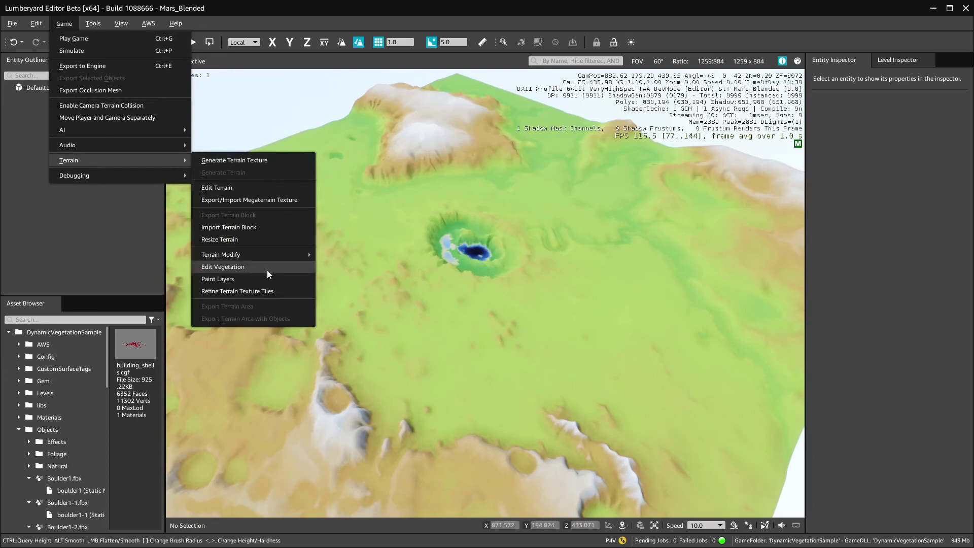
{"action": "left_click", "coordinate": [269, 290]}
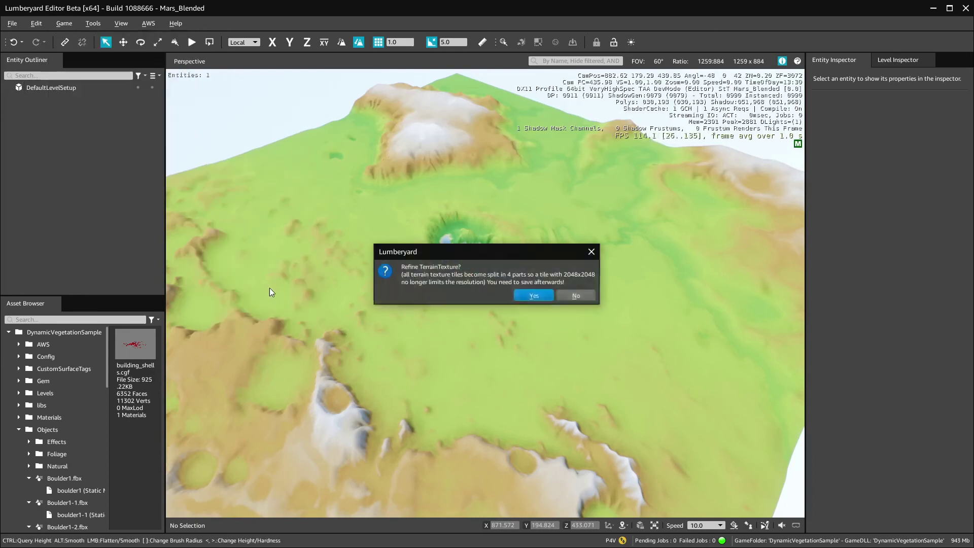
{"action": "left_click", "coordinate": [534, 296]}
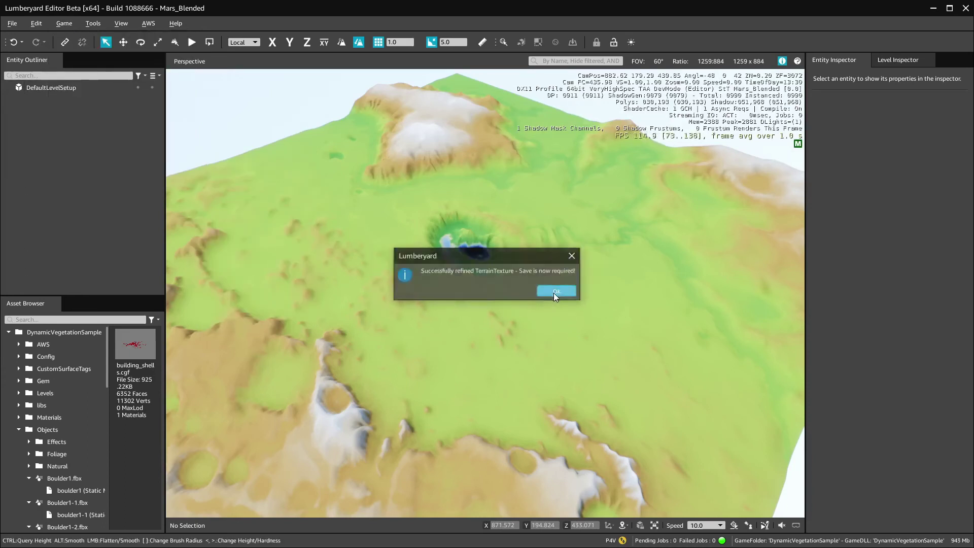
{"action": "left_click", "coordinate": [555, 293]}
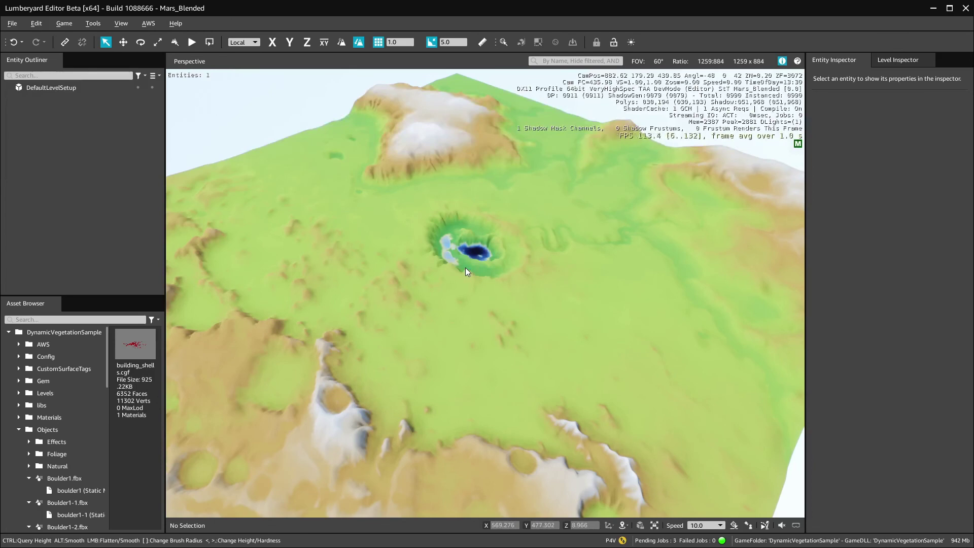
Reimport mars_megatexture_4096.bmp onto all four megaterrain tiles and close the Terrain Editor
{"action": "left_click", "coordinate": [92, 23]}
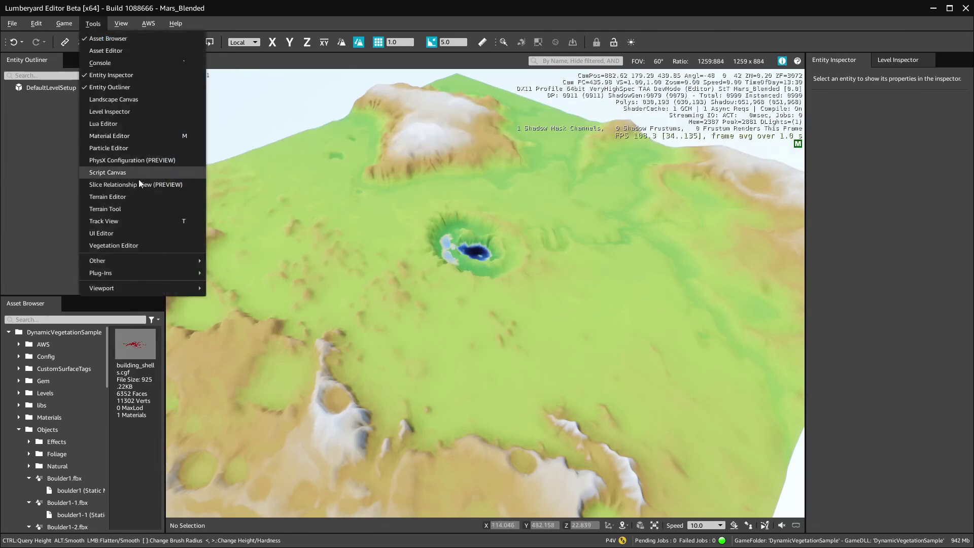
{"action": "left_click", "coordinate": [145, 197]}
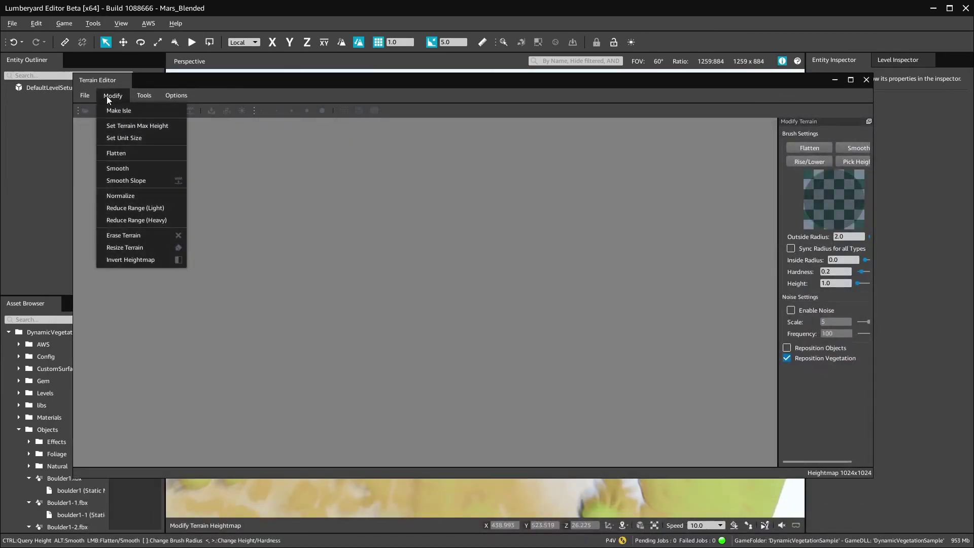
{"action": "mouse_move", "coordinate": [144, 95]}
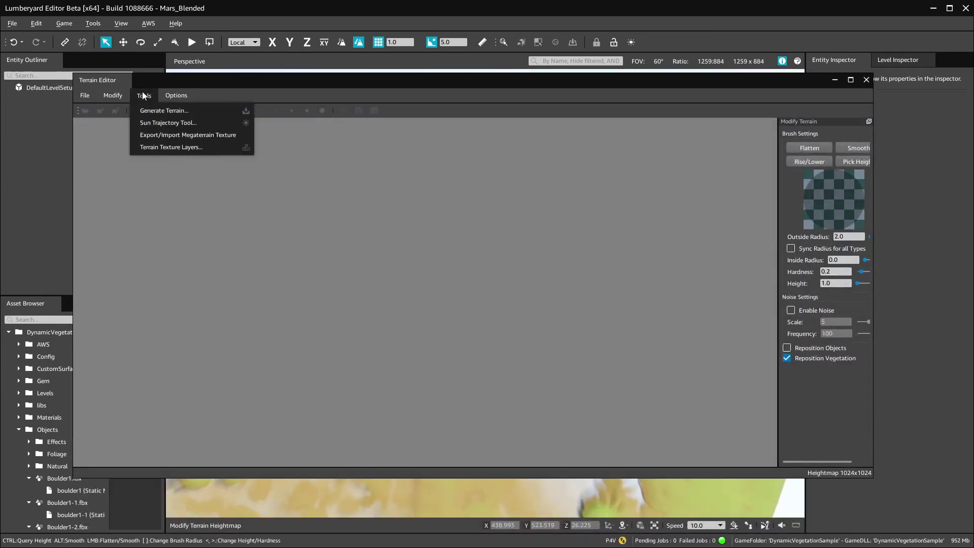
{"action": "left_click", "coordinate": [168, 135]}
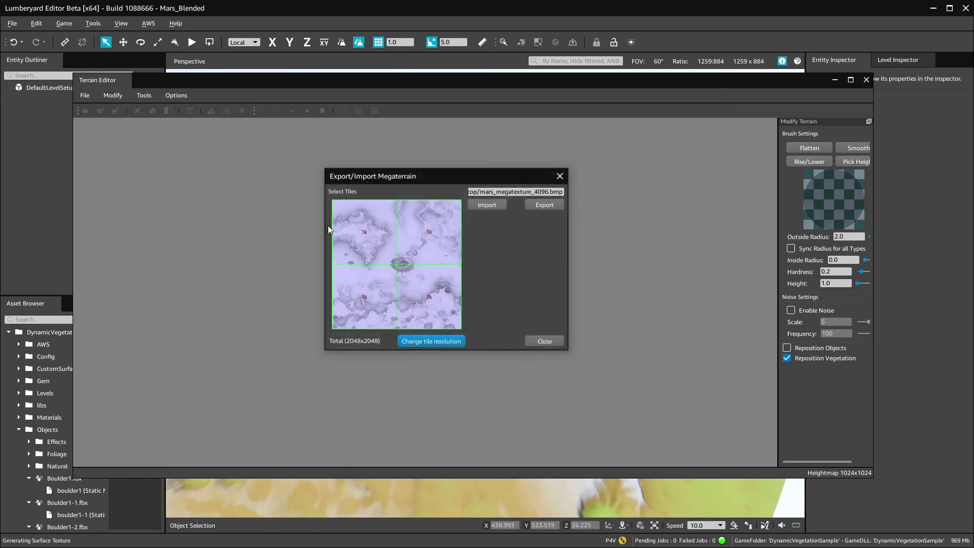
{"action": "left_click_drag", "start_coordinate": [363, 232], "coordinate": [459, 324]}
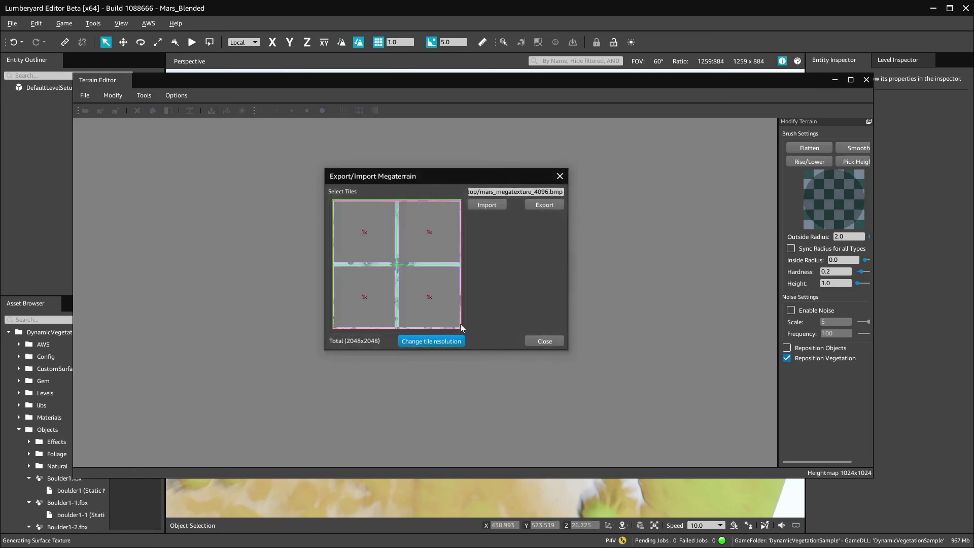
{"action": "left_click", "coordinate": [494, 203]}
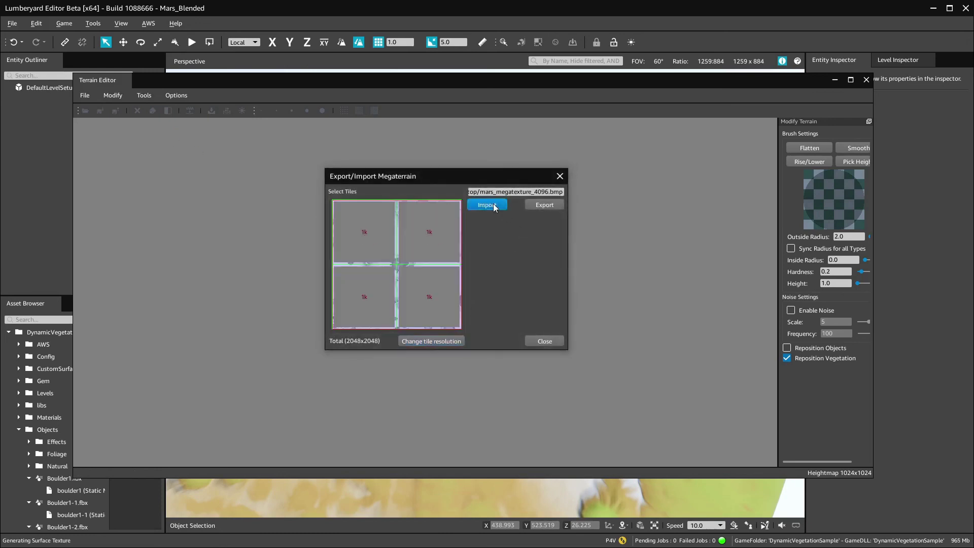
{"action": "double_click", "coordinate": [465, 264]}
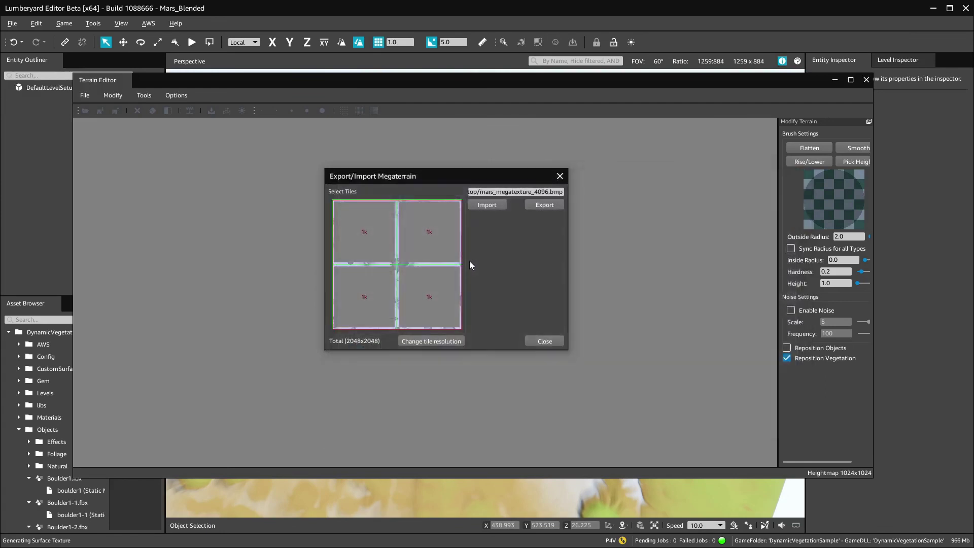
{"action": "left_click", "coordinate": [545, 342]}
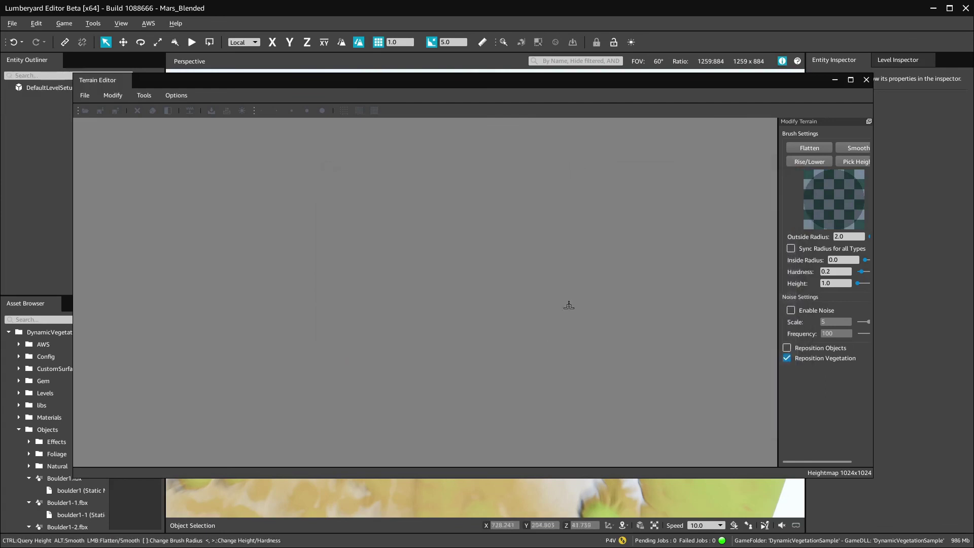
{"action": "left_click", "coordinate": [865, 81]}
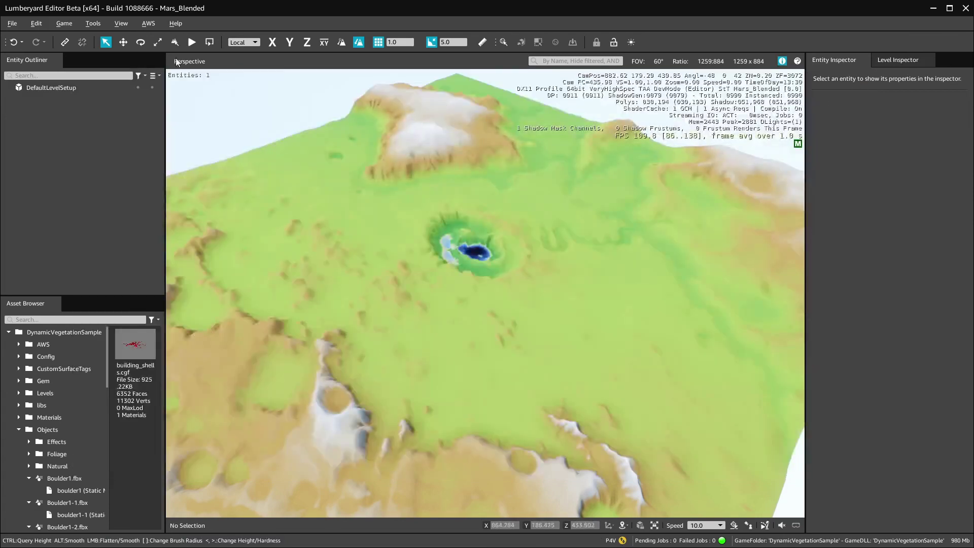
Generate the terrain texture at 4096 x 4096 and dismiss the error report
{"action": "left_click", "coordinate": [64, 24]}
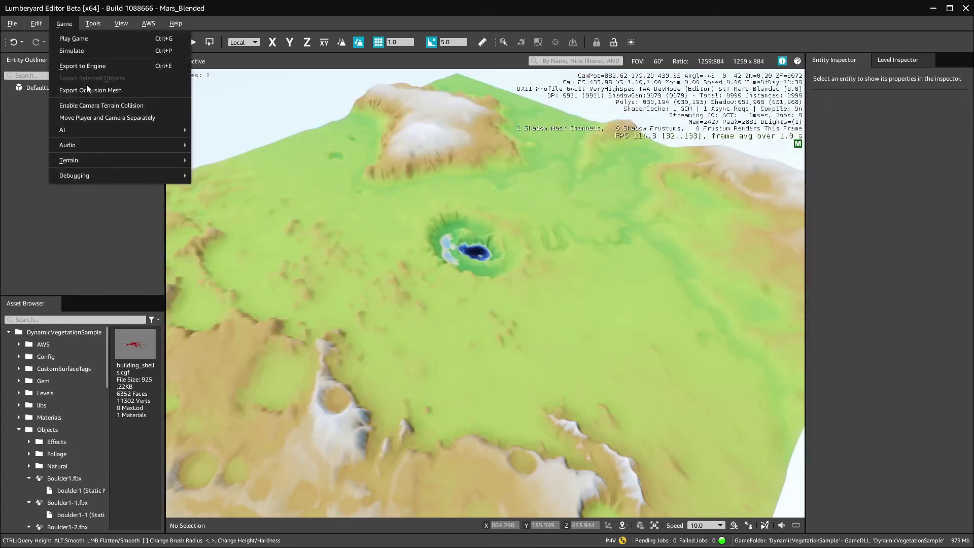
{"action": "mouse_move", "coordinate": [97, 161]}
{"action": "left_click", "coordinate": [255, 160]}
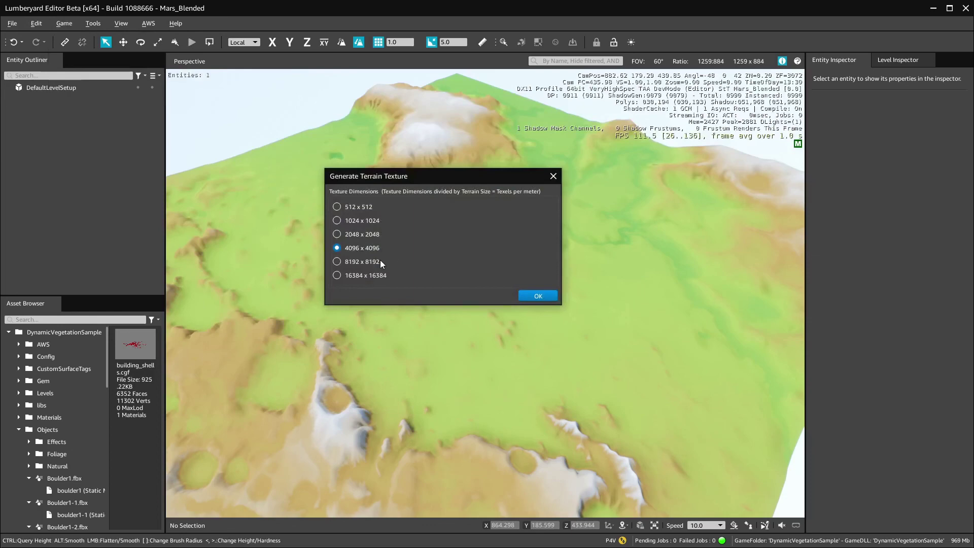
{"action": "left_click", "coordinate": [530, 295]}
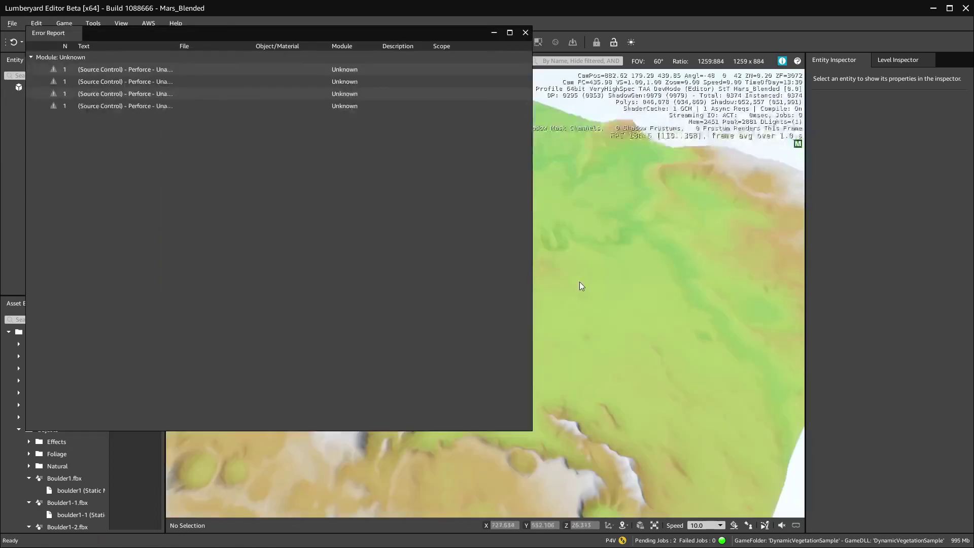
{"action": "left_click", "coordinate": [525, 32]}
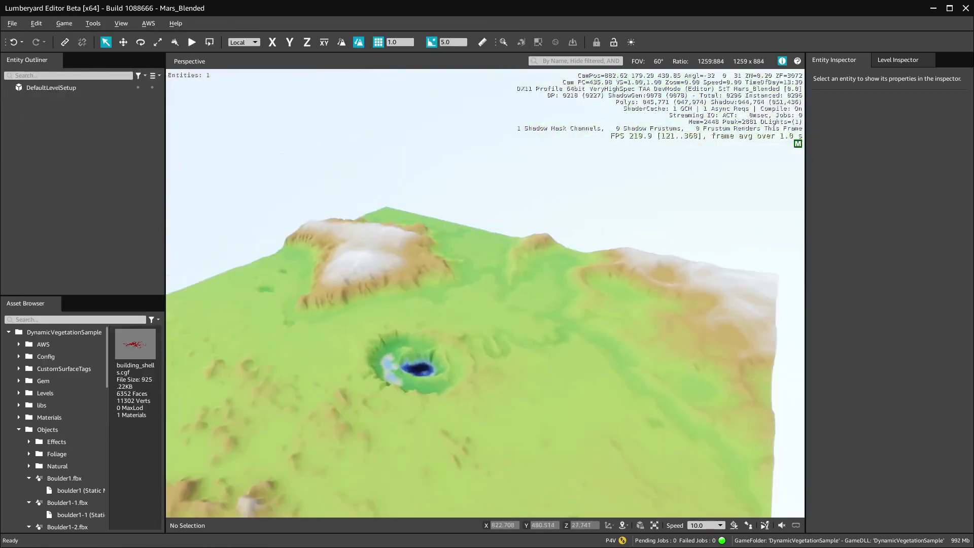
Fly over the level to examine the textured snowy mountain and the surrounding plains up close
{"action": "key", "text": "w"}
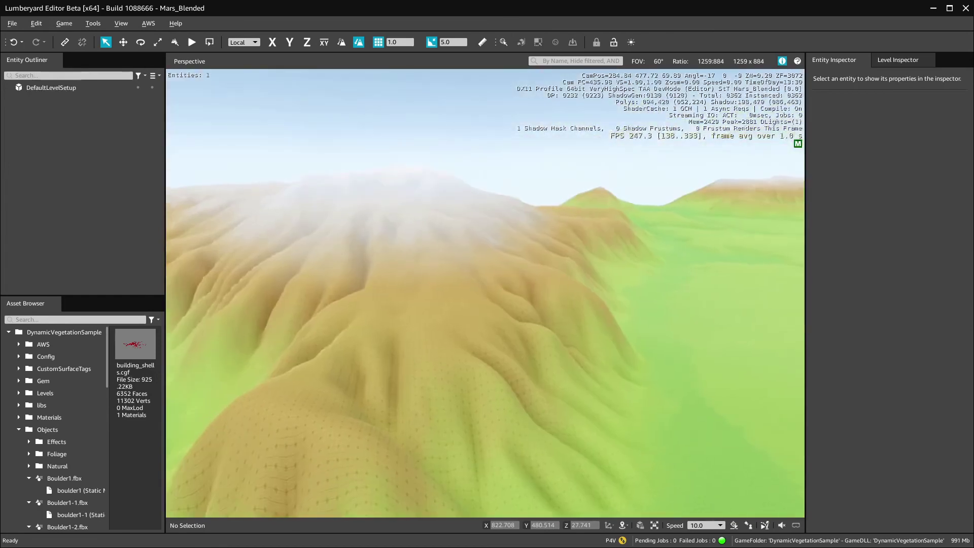
{"action": "right_click_drag", "start_coordinate": [485, 293], "coordinate": [645, 284]}
{"action": "key", "text": "w"}
{"action": "key", "text": "w"}
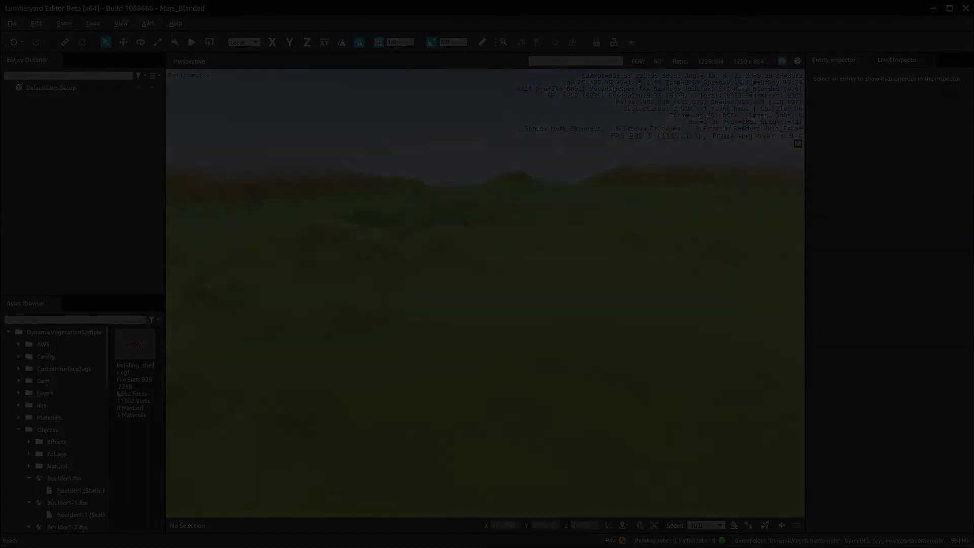